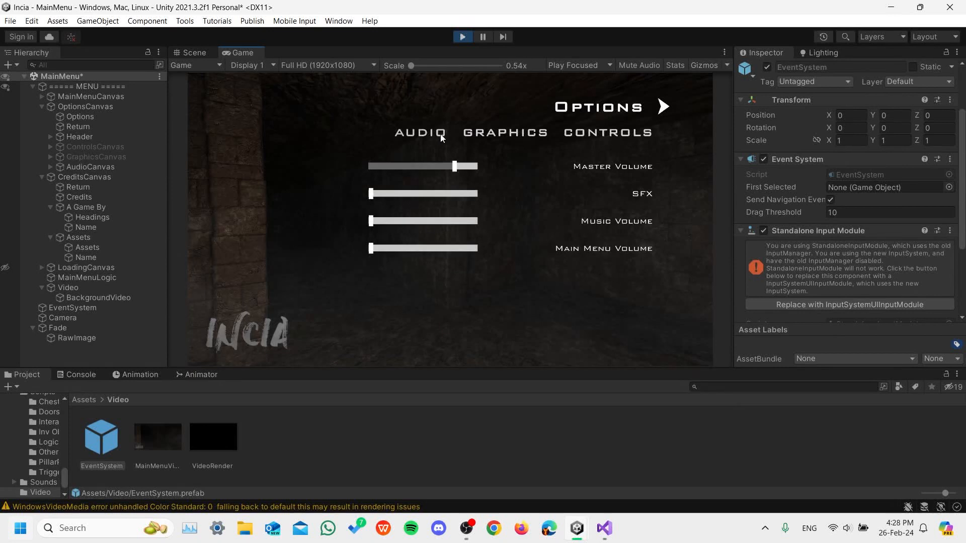
Check the running game's Graphics and Controls option pages and the Credits page, returning to the main menu.
click(536, 137)
click(615, 138)
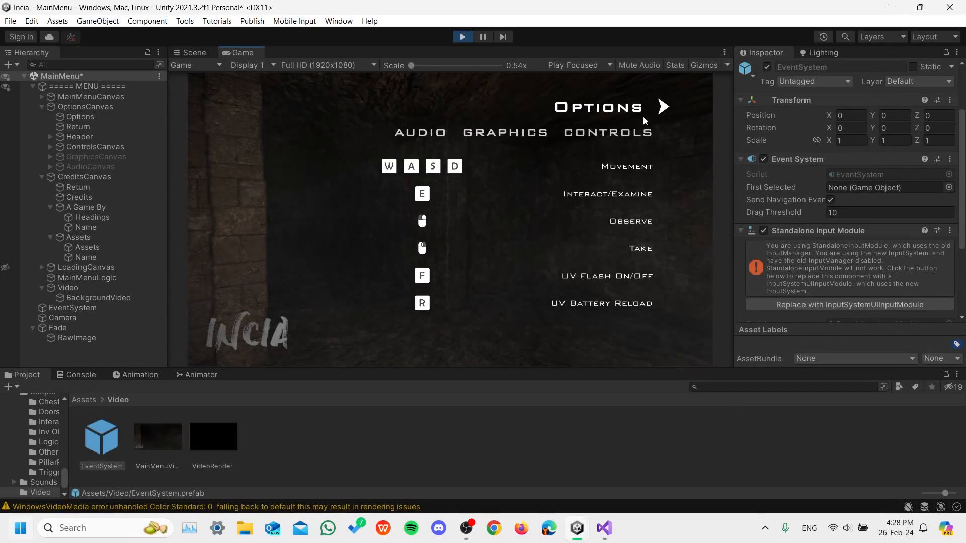
click(662, 107)
click(629, 247)
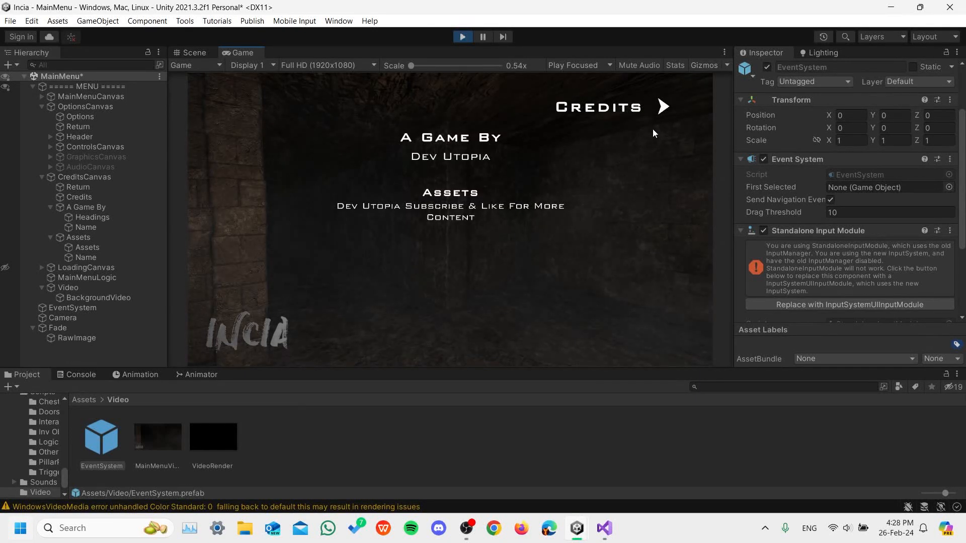
click(664, 107)
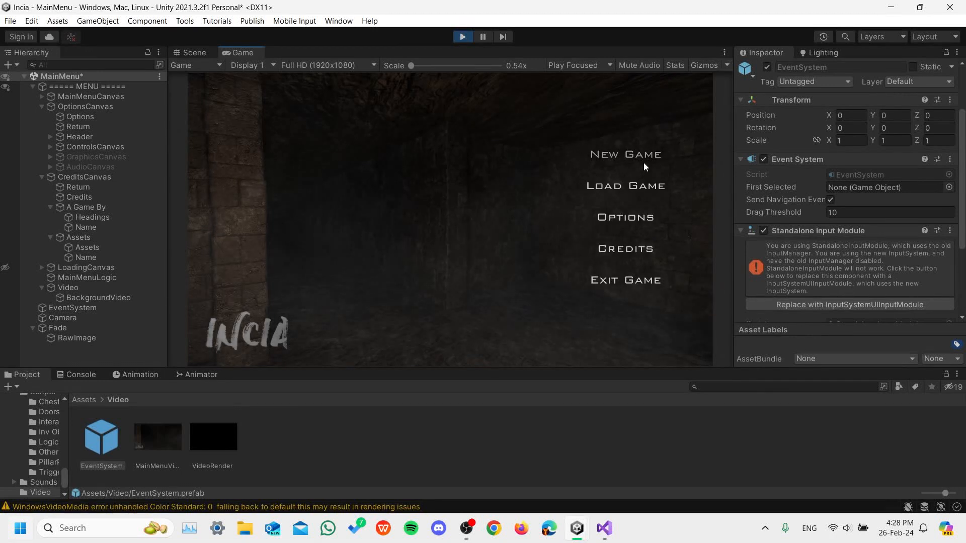
Start a new game from the main menu to test loading the starting scene, and exit Play mode.
click(644, 164)
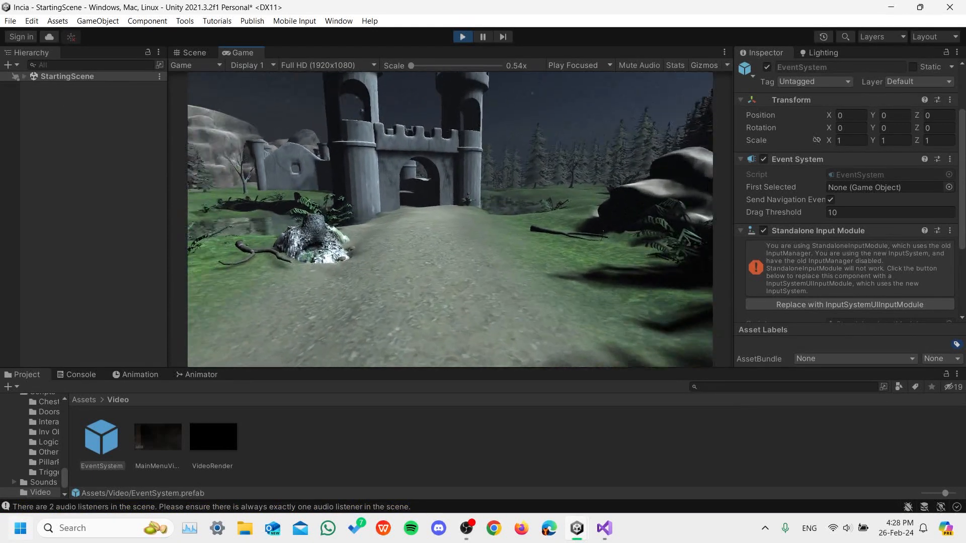
key(Escape)
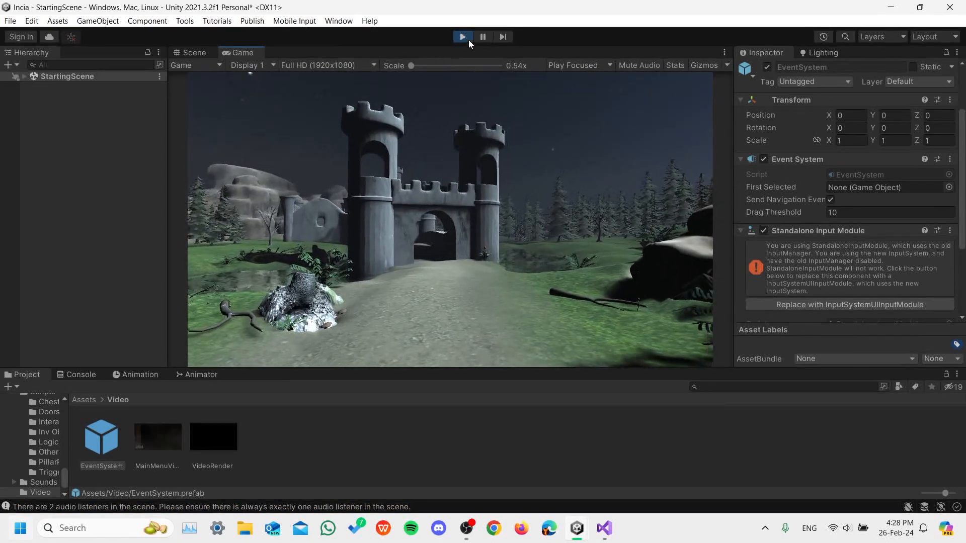
click(463, 37)
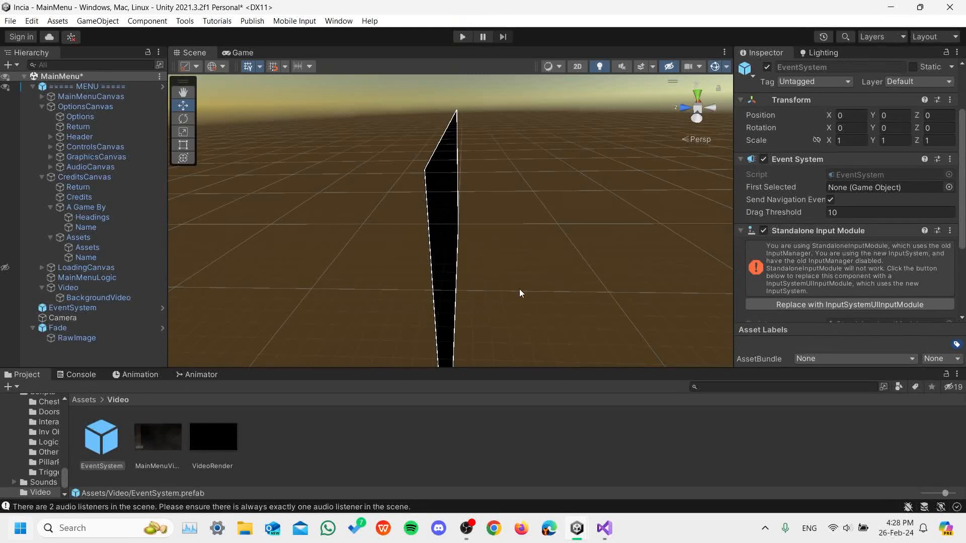
alt+drag(548, 275, 364, 240)
scroll(425, 267, down, 4)
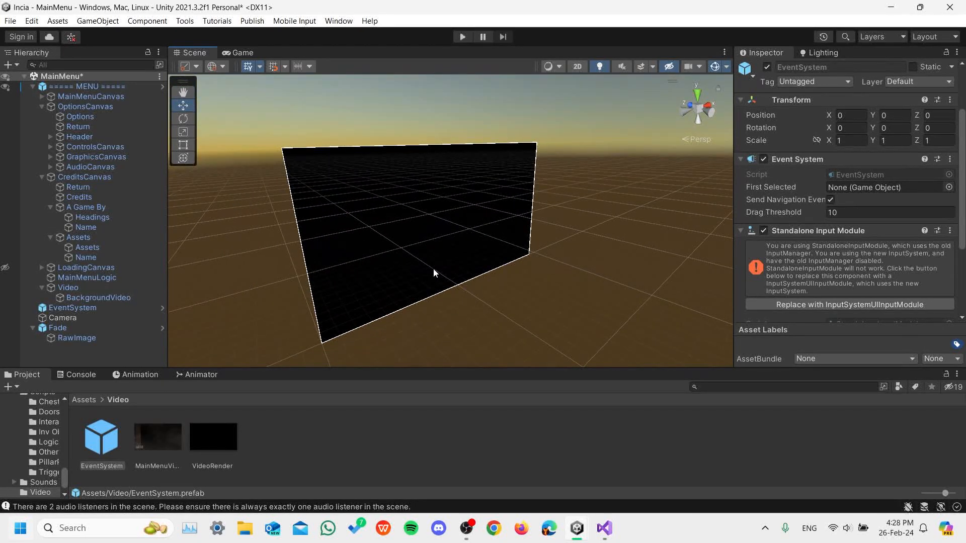
alt+drag(533, 309, 321, 186)
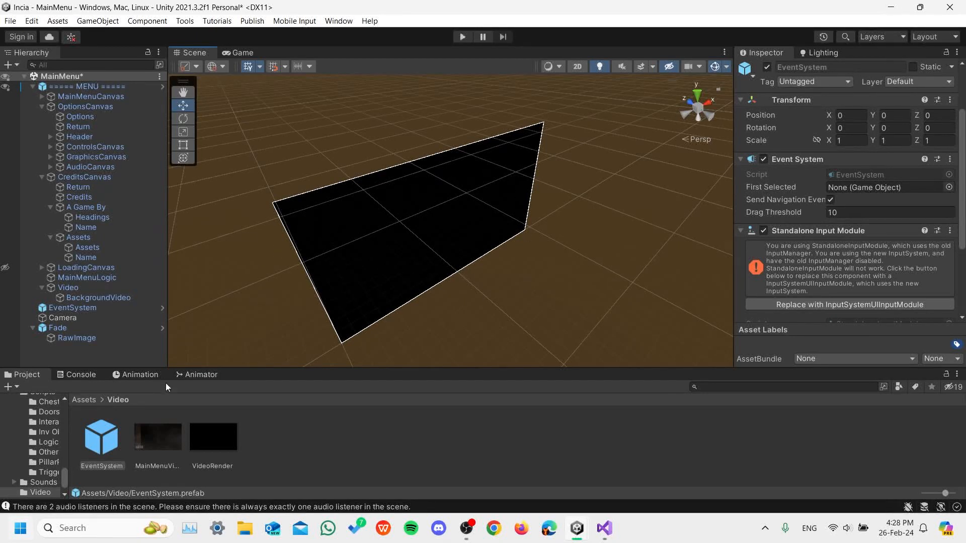
Collapse the ===== MENU ===== object in the scene hierarchy and open the project's Scripts > Logics folder.
drag(547, 369, 542, 350)
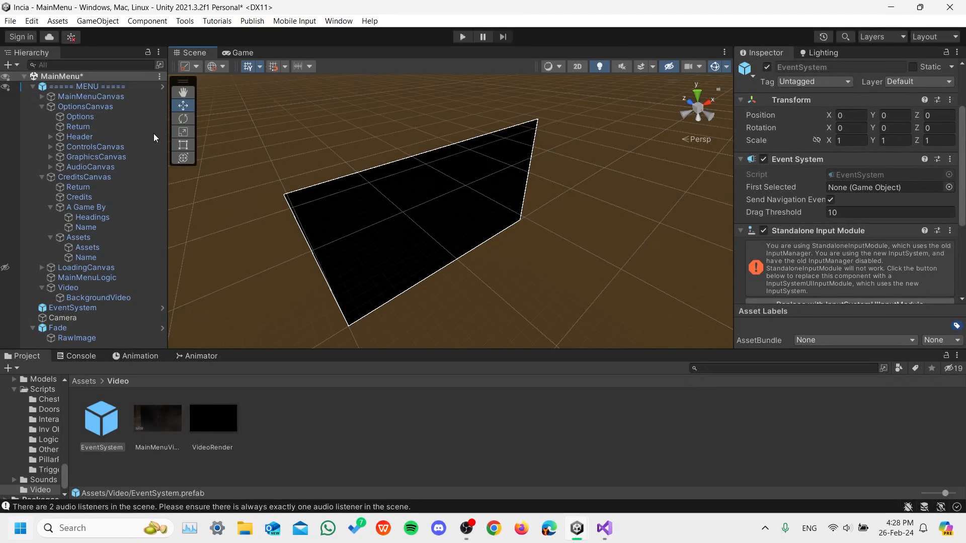
click(55, 86)
click(33, 86)
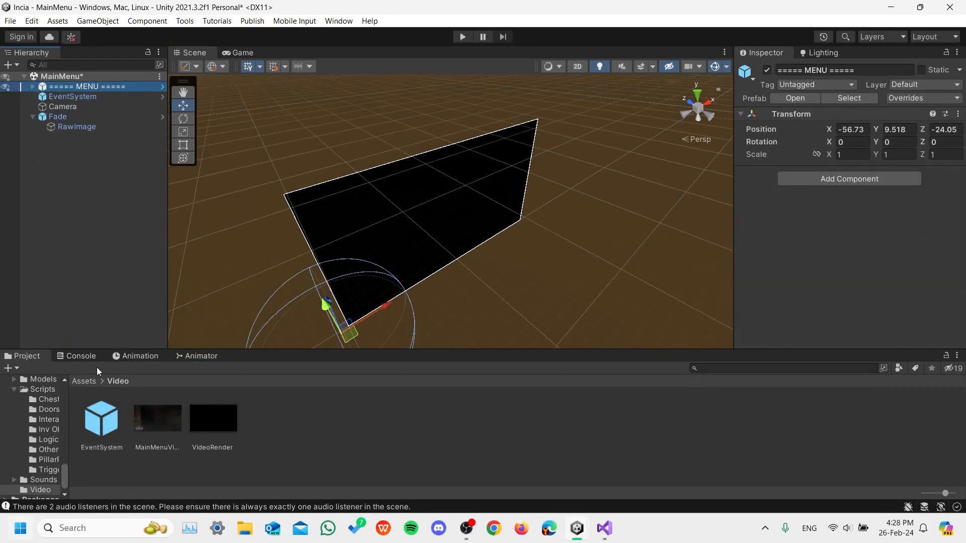
click(84, 381)
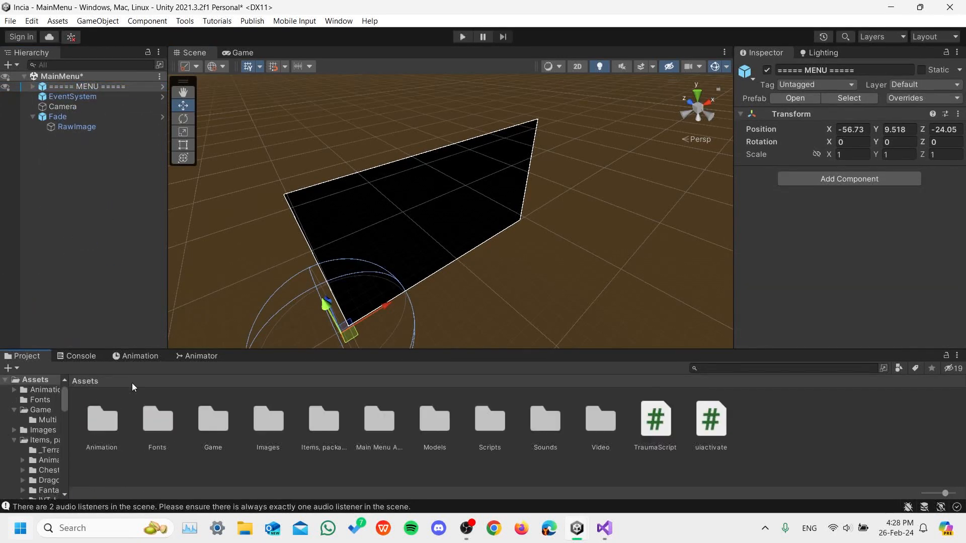
double_click(490, 421)
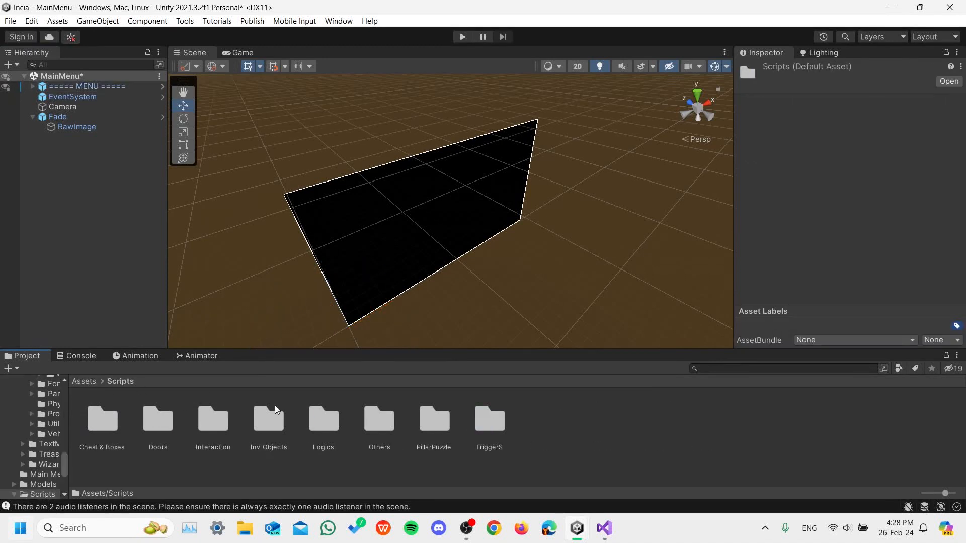
double_click(317, 418)
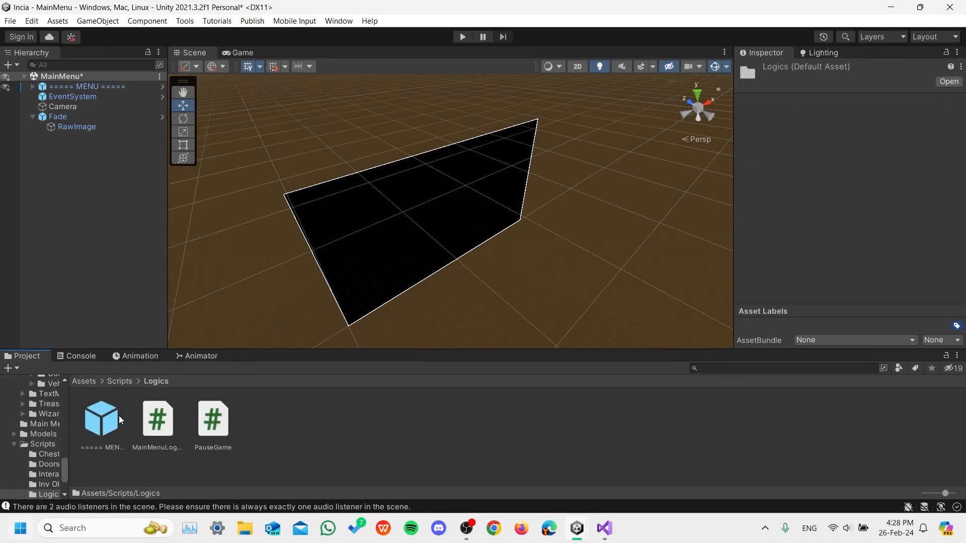
alt+drag(578, 291, 418, 209)
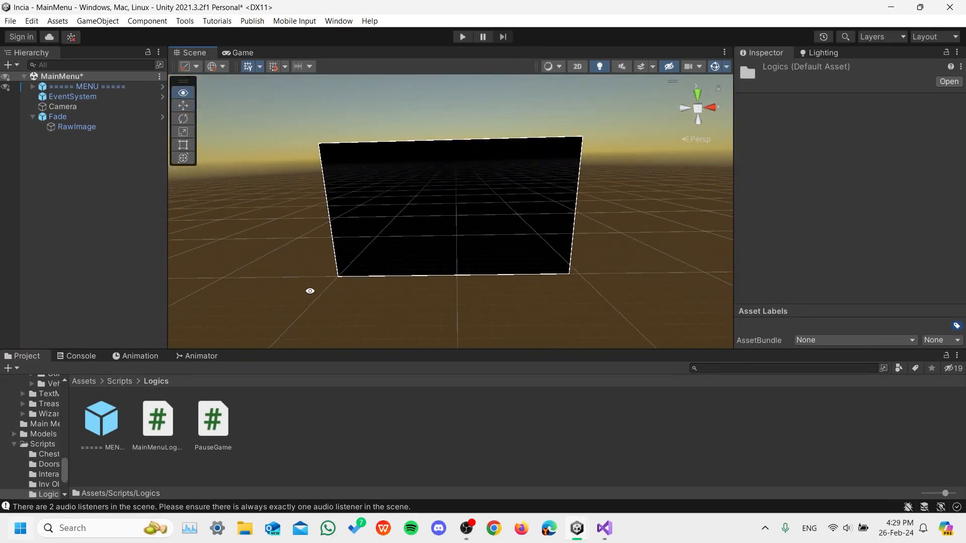
scroll(302, 288, up, 3)
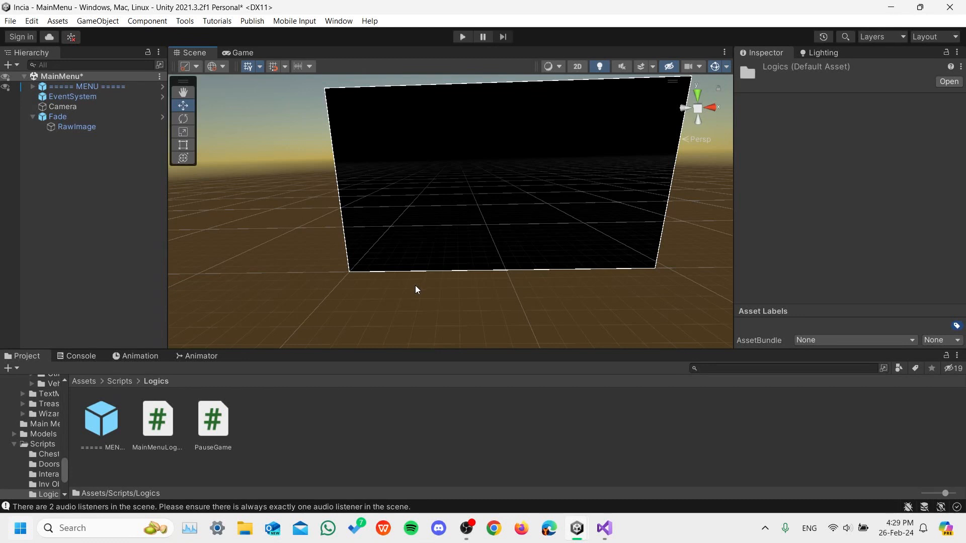
mouse_move(725, 183)
alt+mouse_down()
mouse_move(712, 177)
mouse_move(725, 167)
alt+mouse_up()
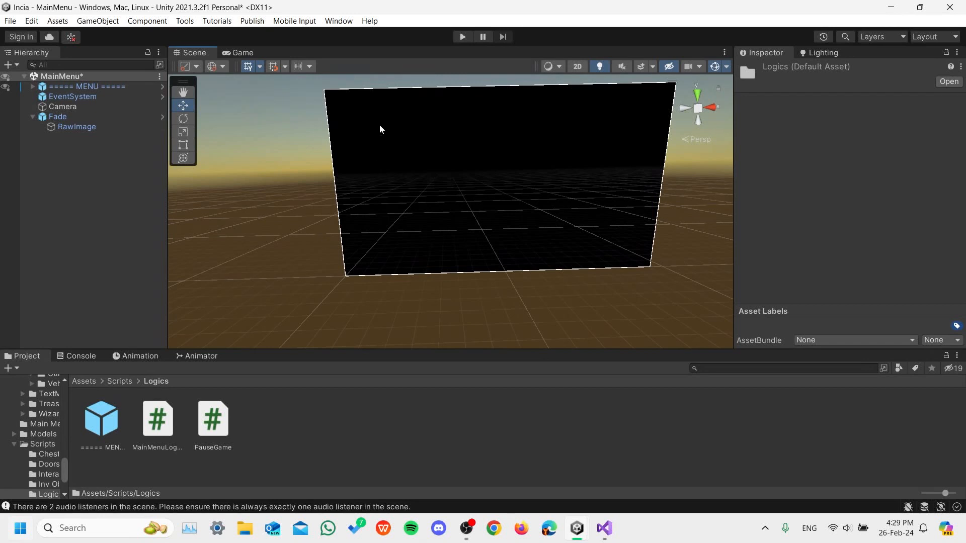
Run the game to its Options page and examine the first Audio Source's settings on the MainMenuLogic object.
click(459, 33)
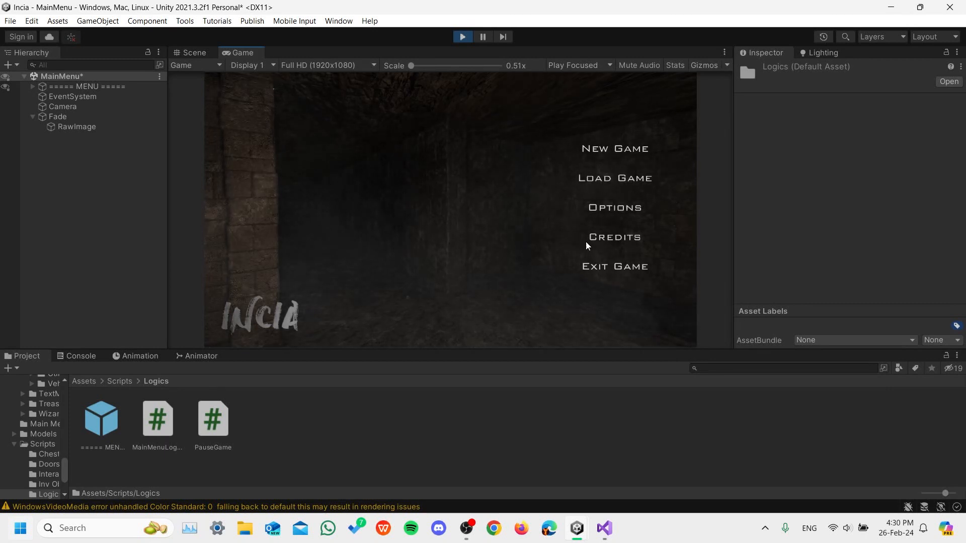
click(612, 207)
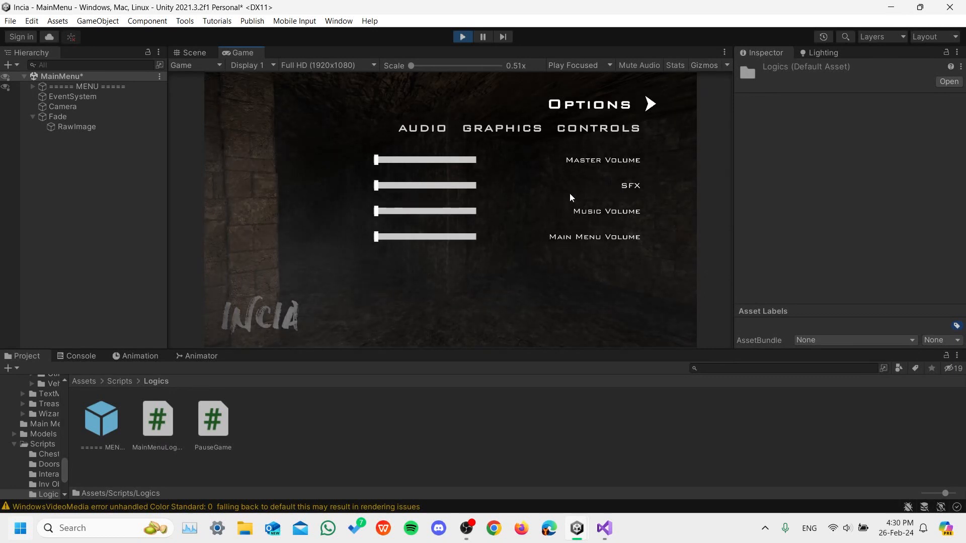
click(35, 89)
click(33, 87)
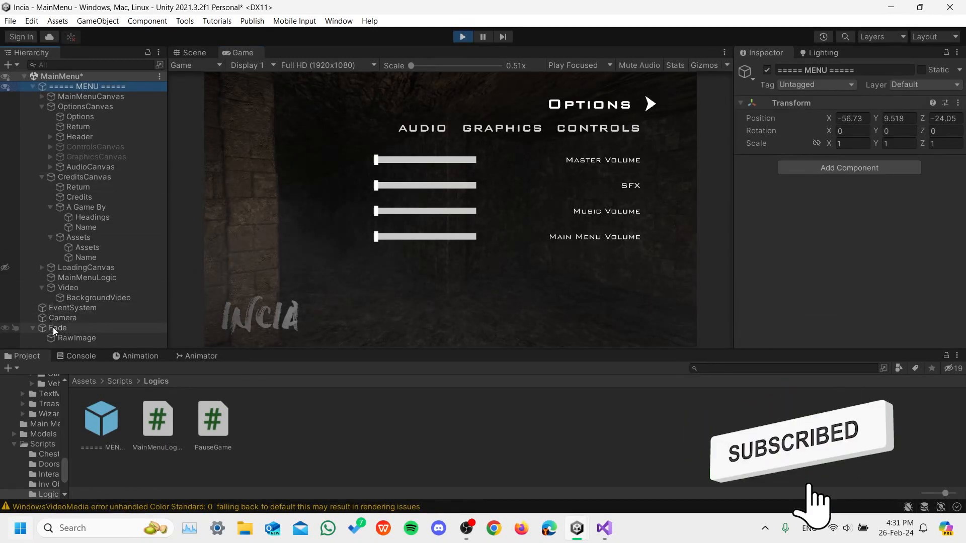
click(70, 279)
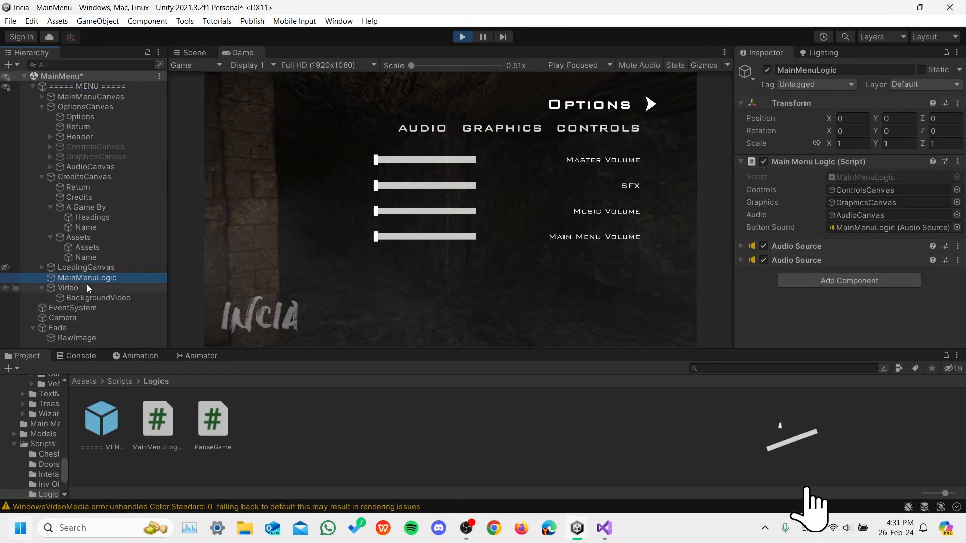
click(741, 246)
scroll(814, 291, down, 5)
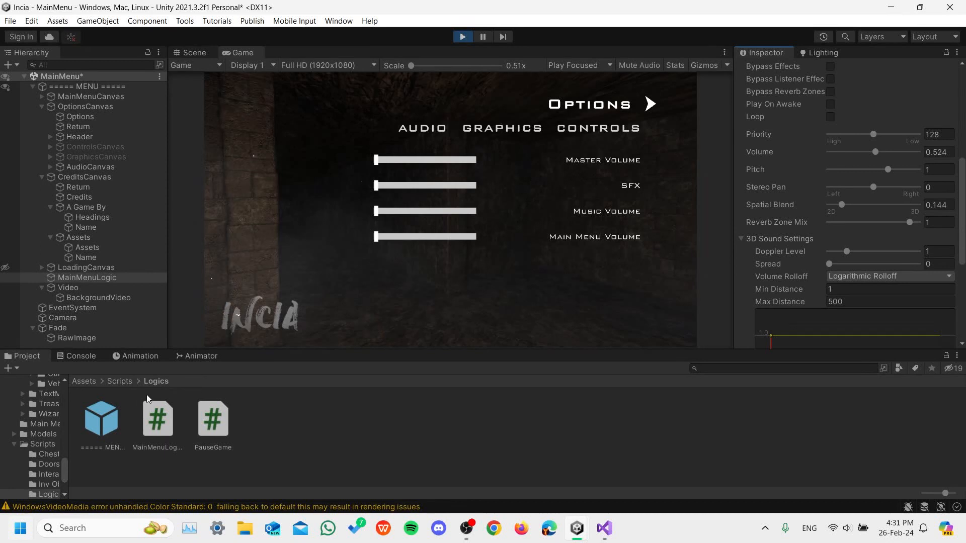
right_click(331, 415)
mouse_move(462, 98)
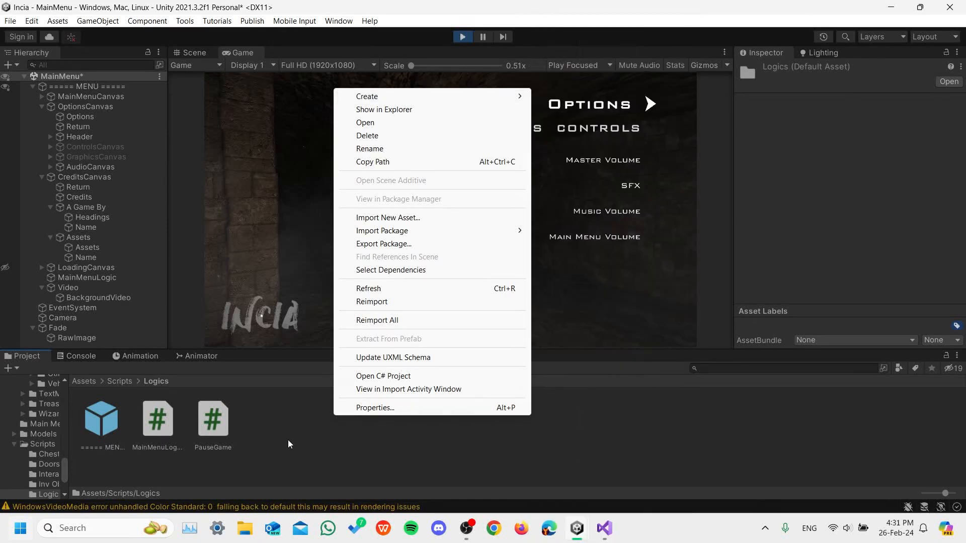
click(285, 442)
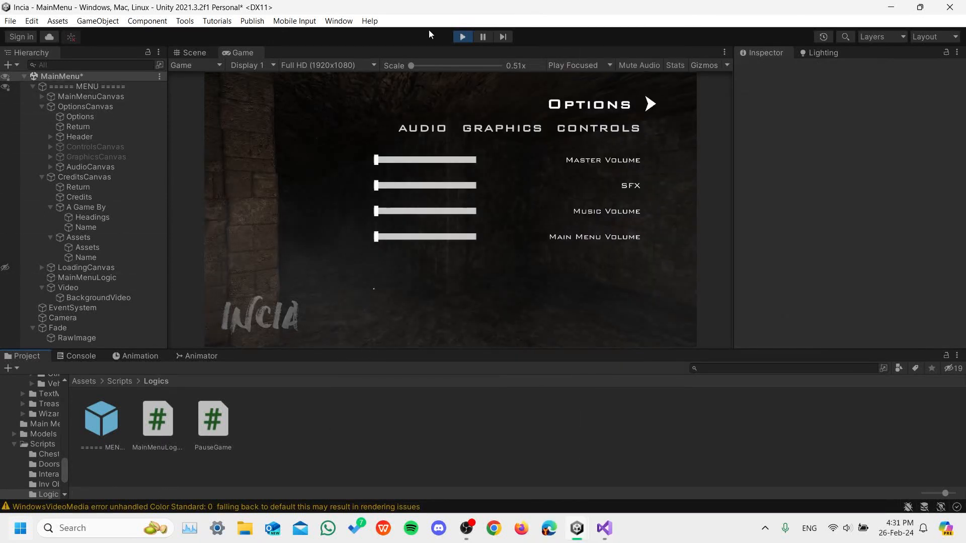
Exit Play mode and collapse the ===== MENU ===== object in the scene hierarchy.
click(463, 37)
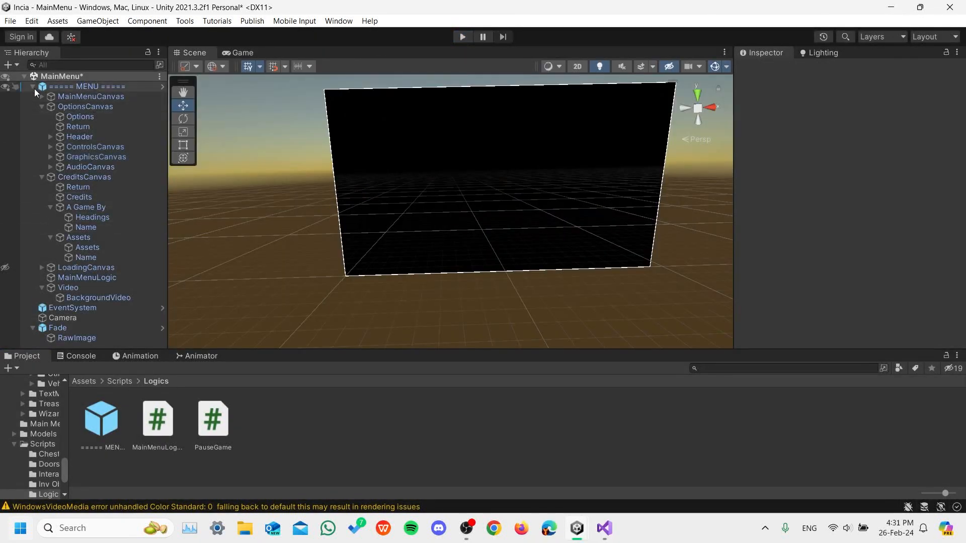
click(33, 86)
right_click(61, 179)
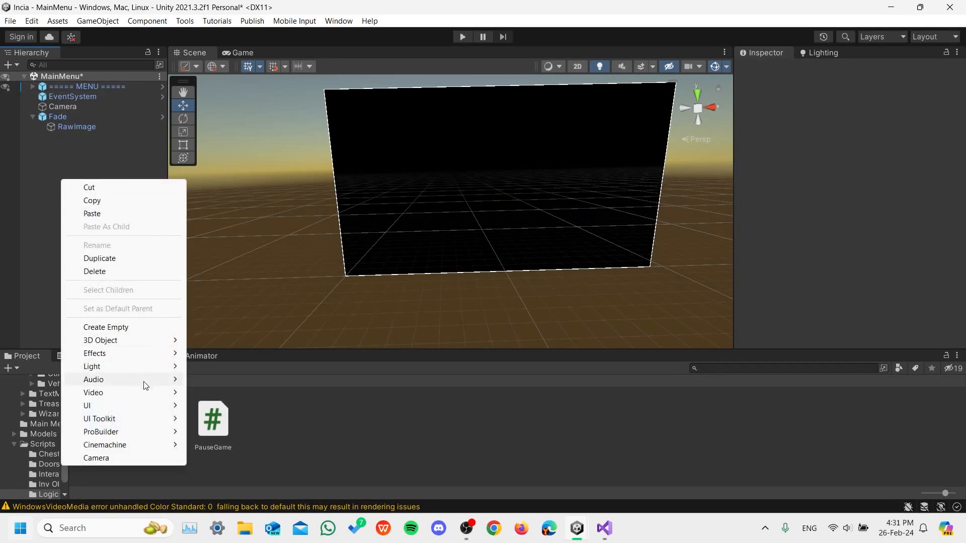
mouse_move(146, 406)
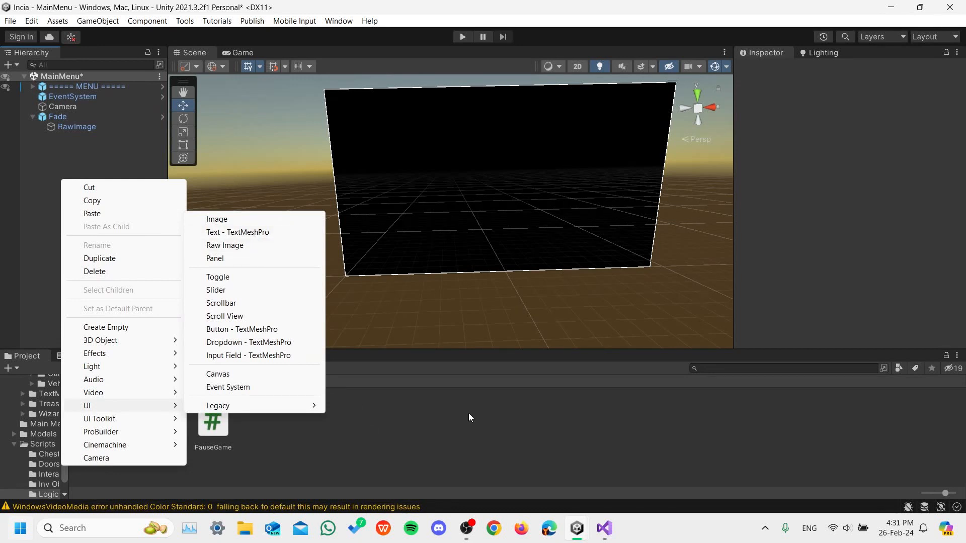
click(448, 418)
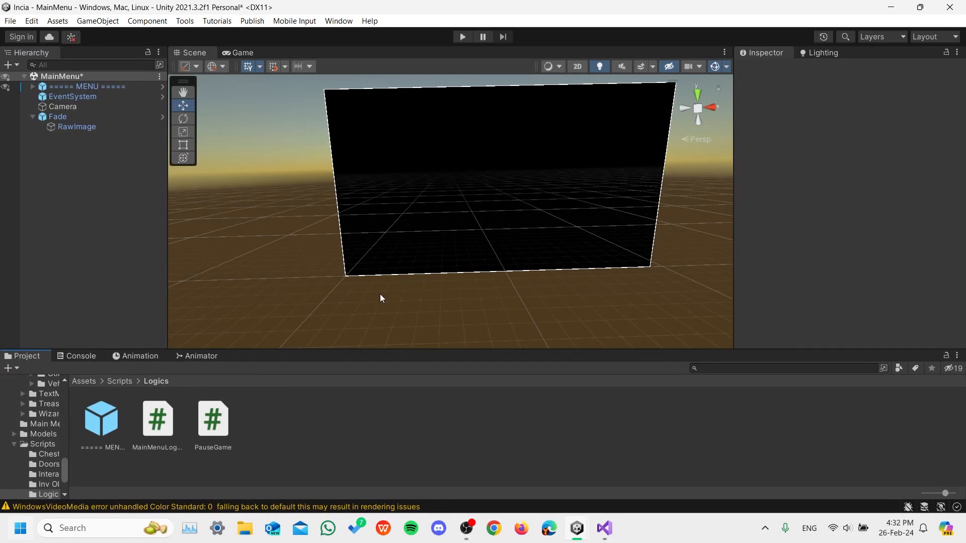
right_drag(295, 323, 287, 262)
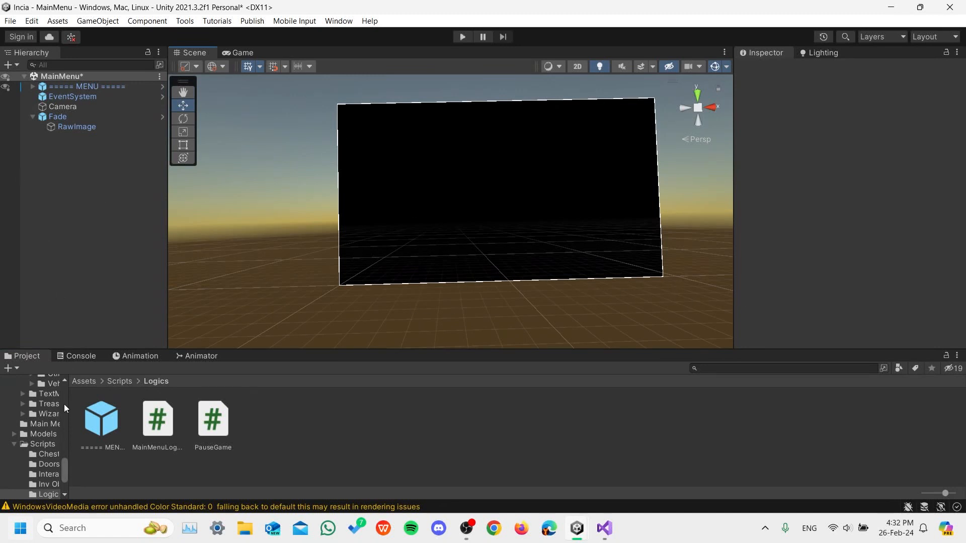
click(141, 356)
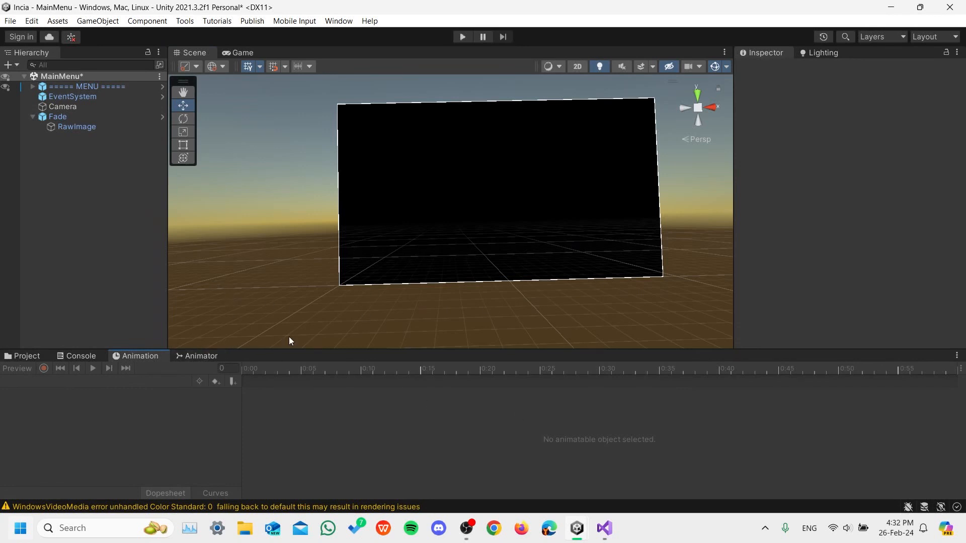
alt+drag(478, 307, 464, 321)
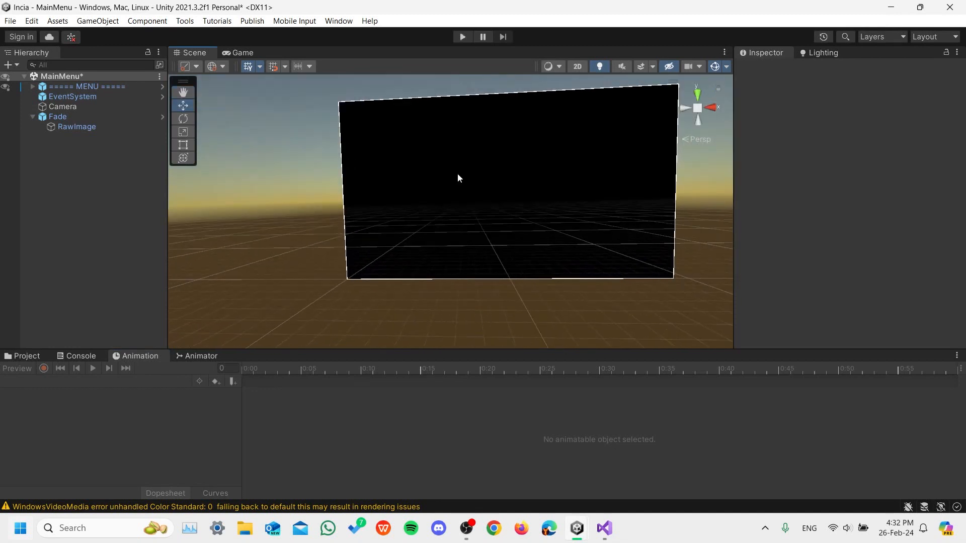
click(26, 356)
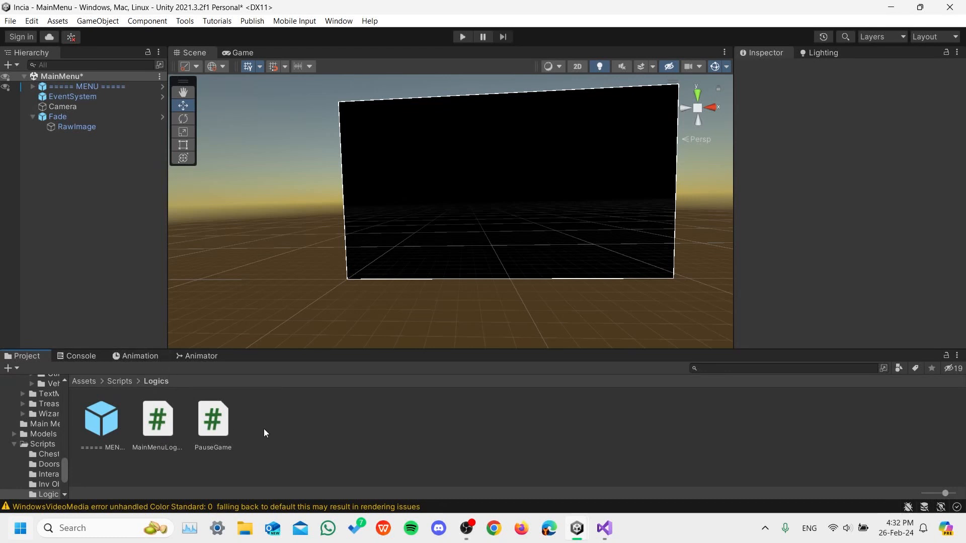
Switch to Visual Studio and examine the field declarations and Start method in MainMenuLogic.cs.
mouse_move(604, 528)
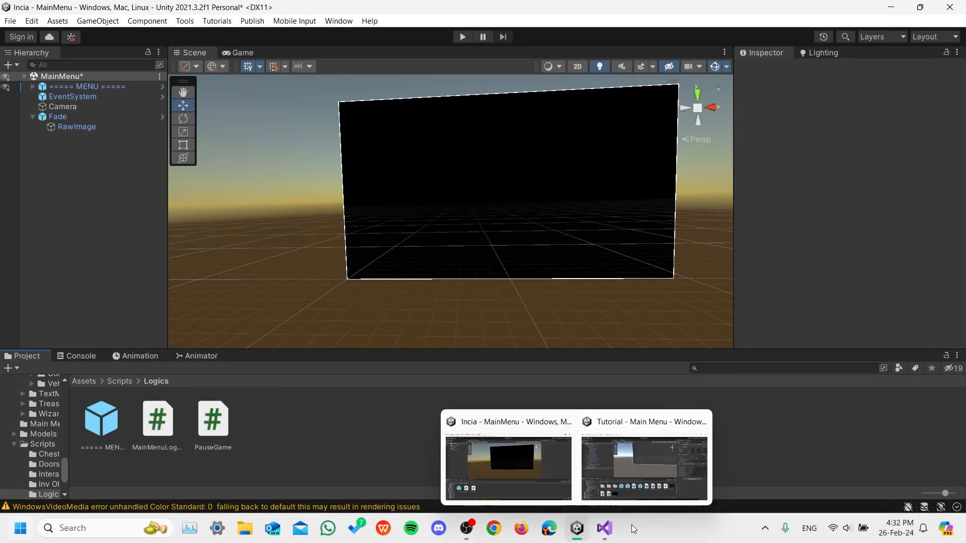
click(550, 455)
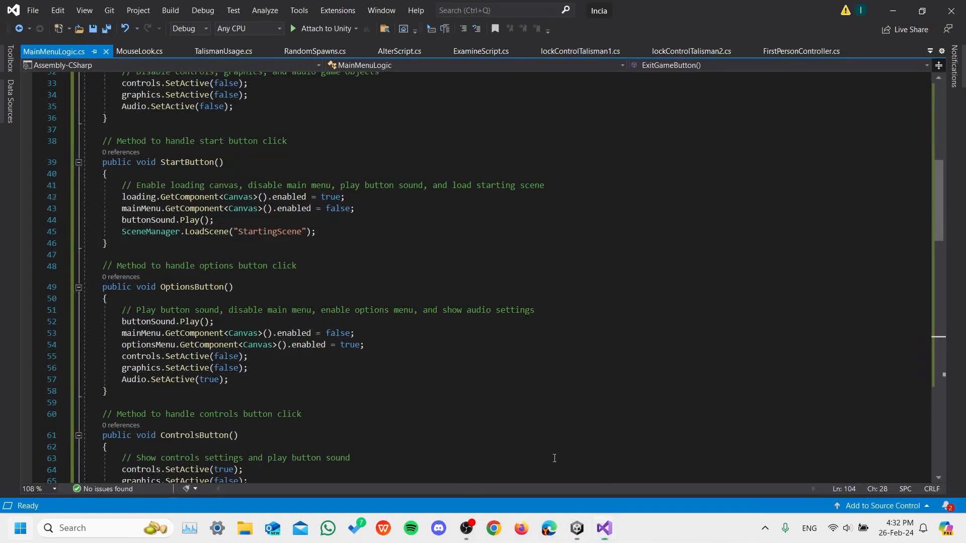
scroll(214, 307, up, 9)
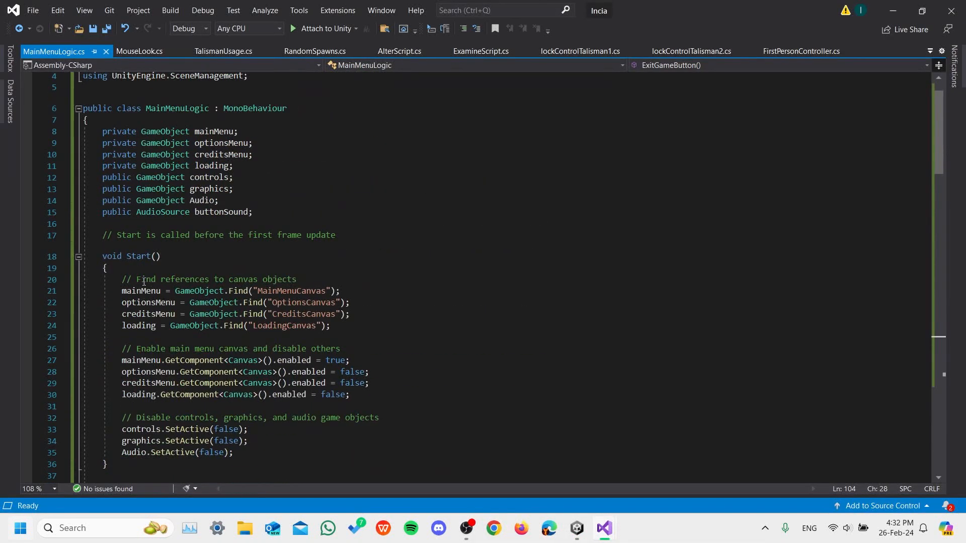
scroll(213, 318, down, 5)
scroll(214, 318, up, 2)
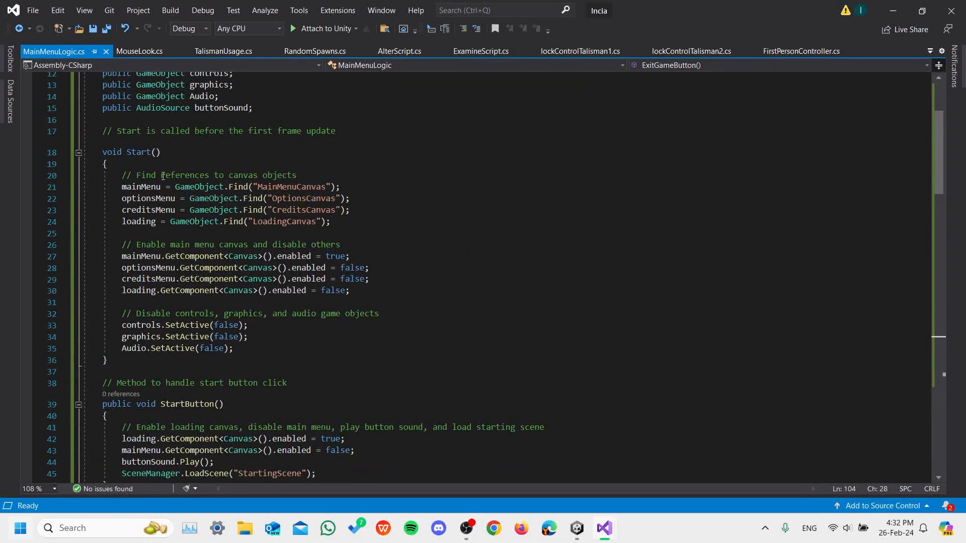
Examine the StartButton method in MainMenuLogic.cs, especially its SceneManager.LoadScene("StartingScene") call.
scroll(169, 358, down, 5)
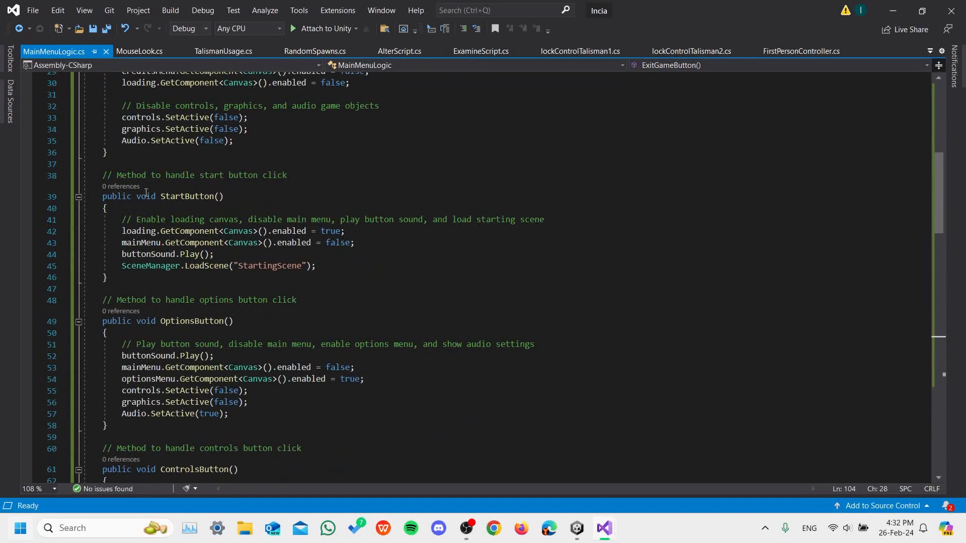
drag(161, 197, 214, 197)
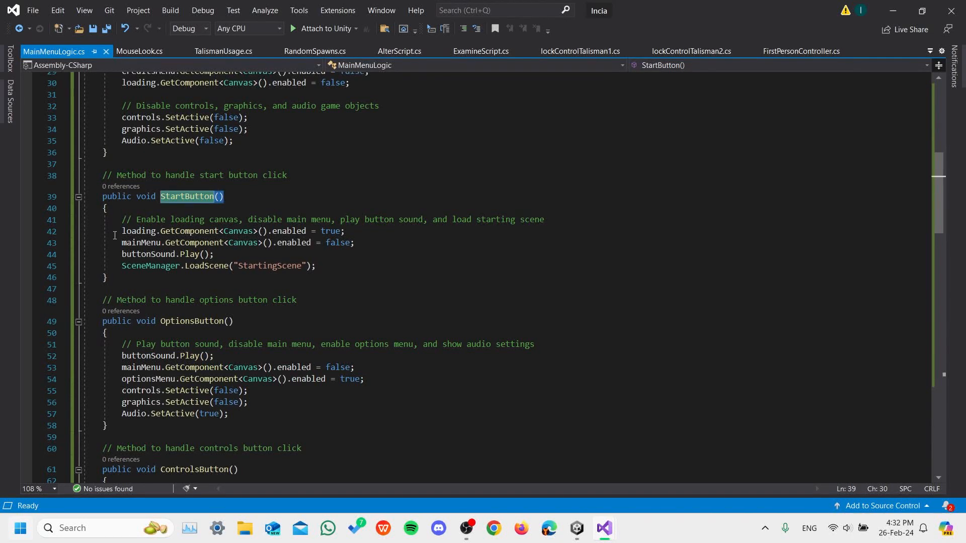
drag(121, 265, 315, 266)
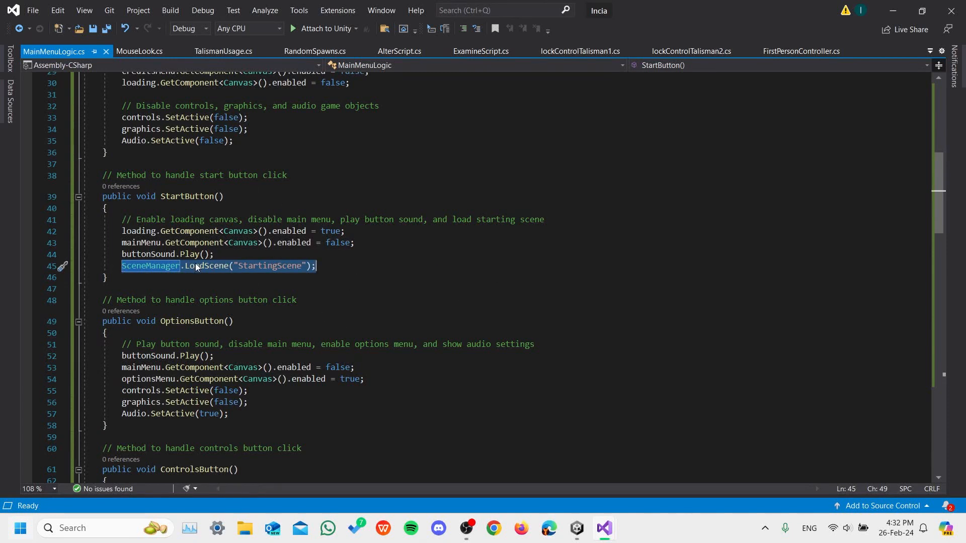
key(Up)
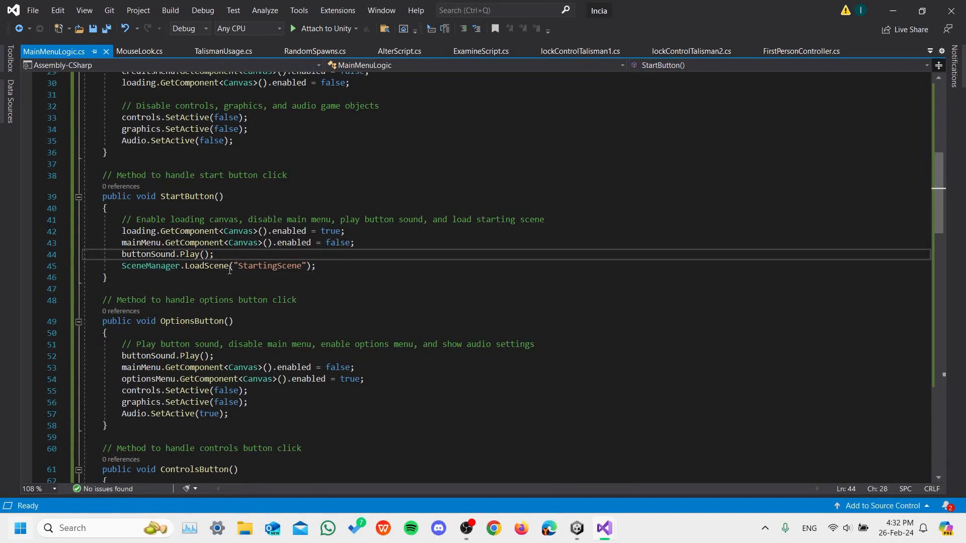
double_click(244, 267)
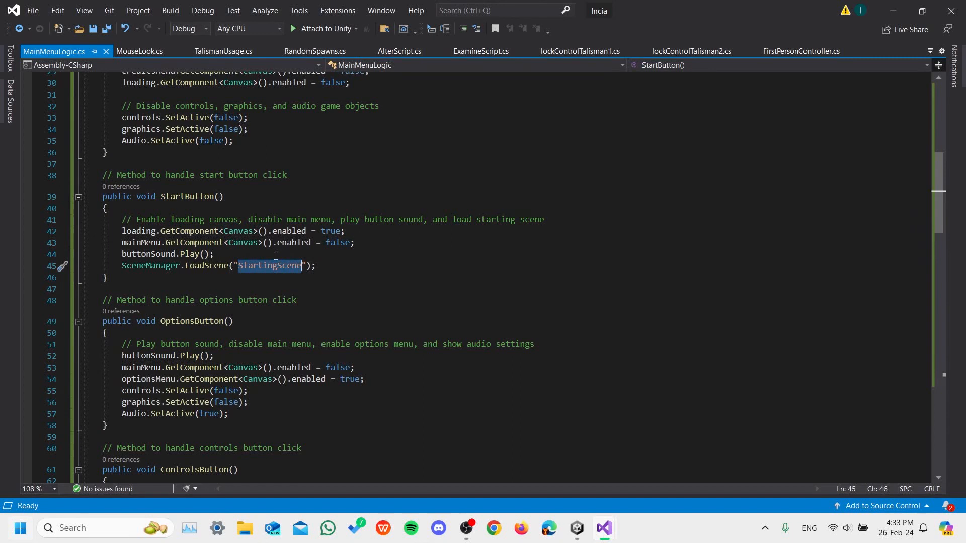
Examine the using directives at the start of MainMenuLogic.cs, including UnityEngine.SceneManagement, and return to the Start and StartButton methods.
scroll(225, 124, up, 10)
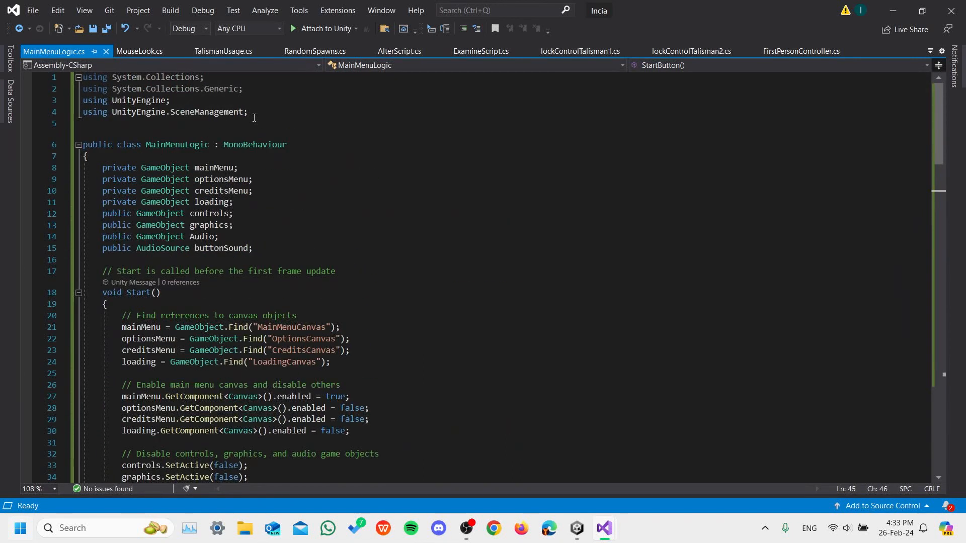
drag(170, 101, 84, 89)
click(101, 89)
click(250, 113)
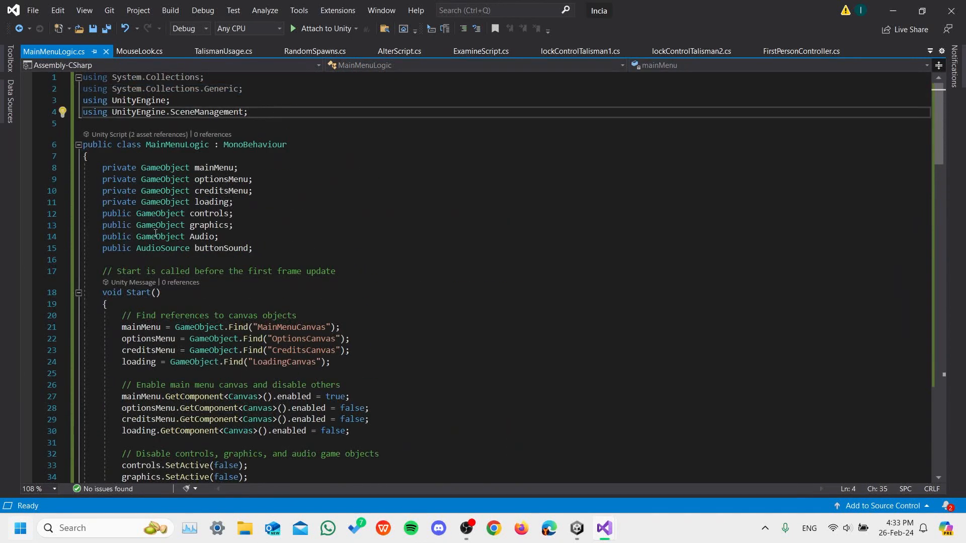
scroll(365, 342, down, 6)
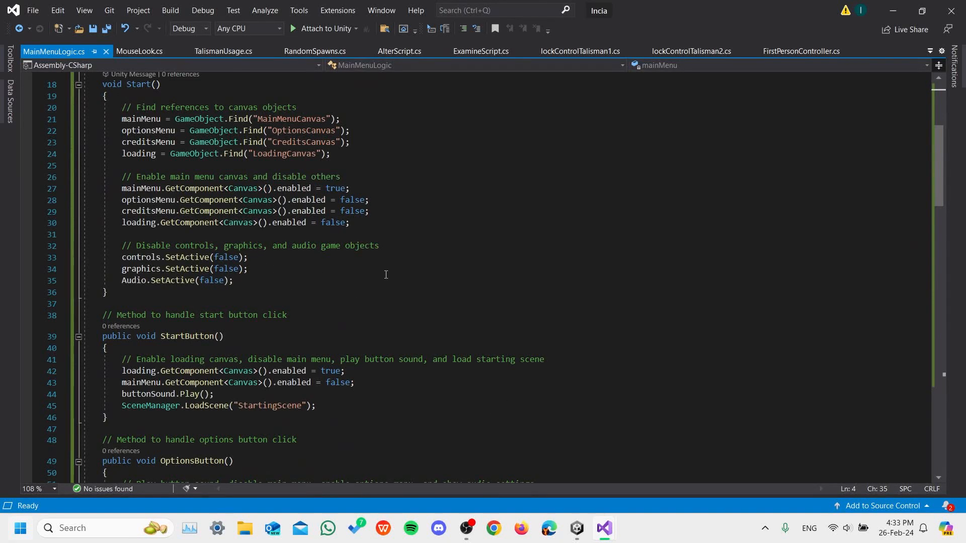
Switch to the Incia project in Unity and look through its Assets and Scripts folders for the scene files.
mouse_move(577, 528)
click(535, 470)
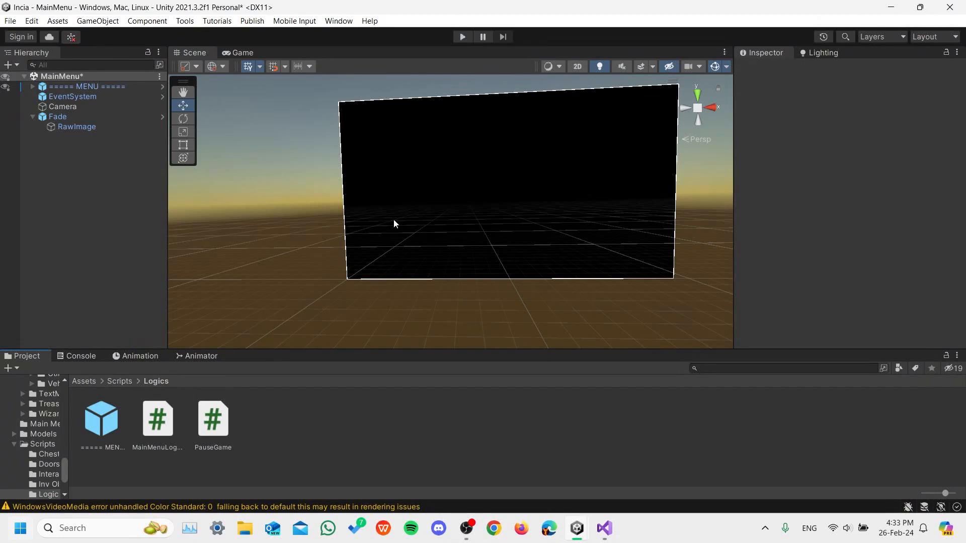
click(77, 79)
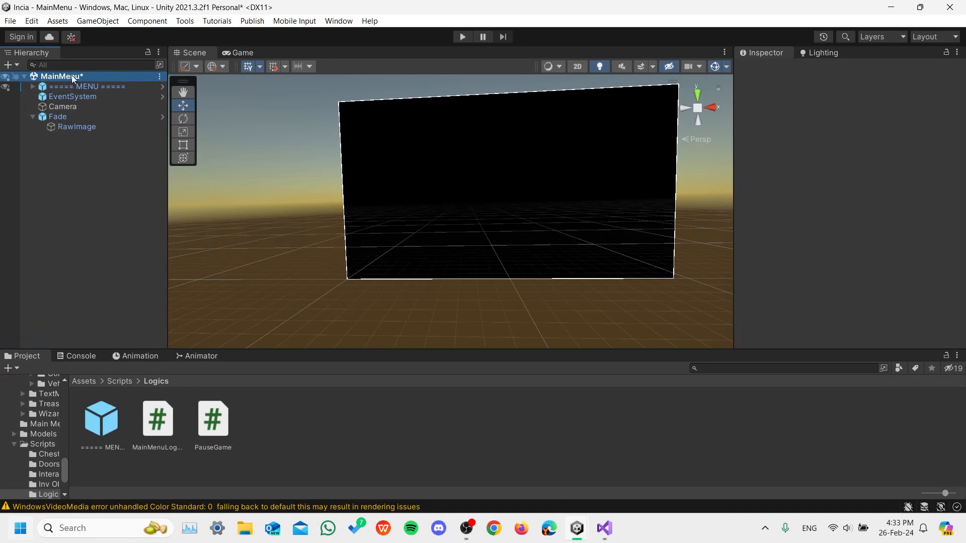
click(120, 382)
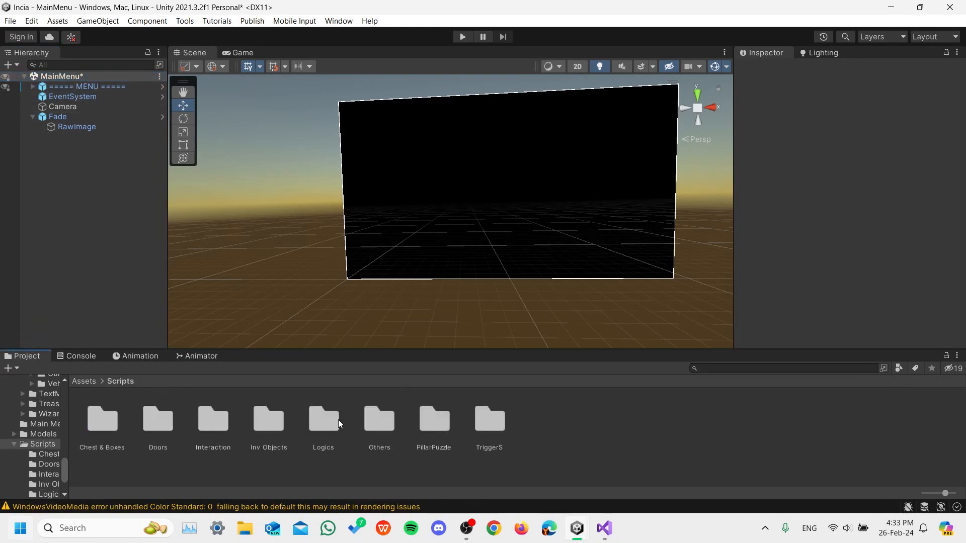
click(83, 382)
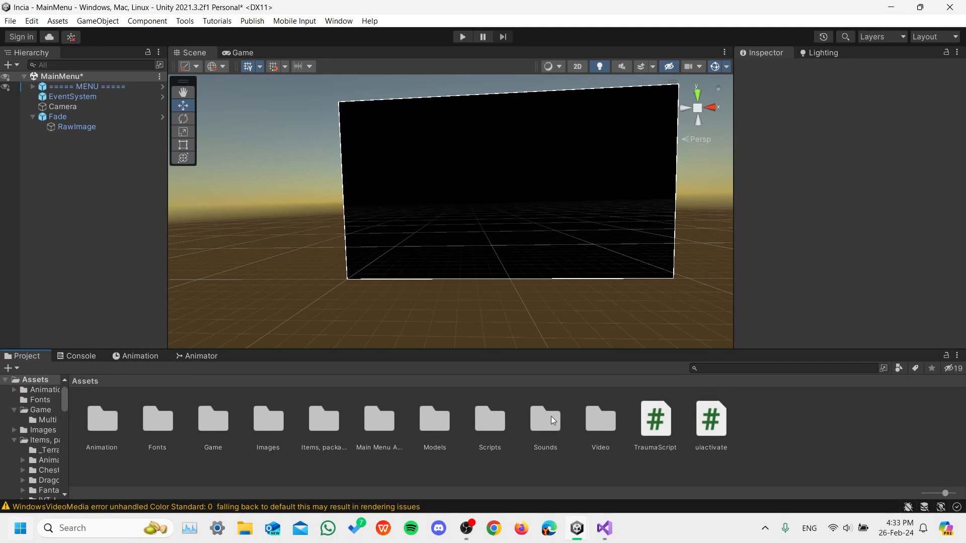
double_click(490, 419)
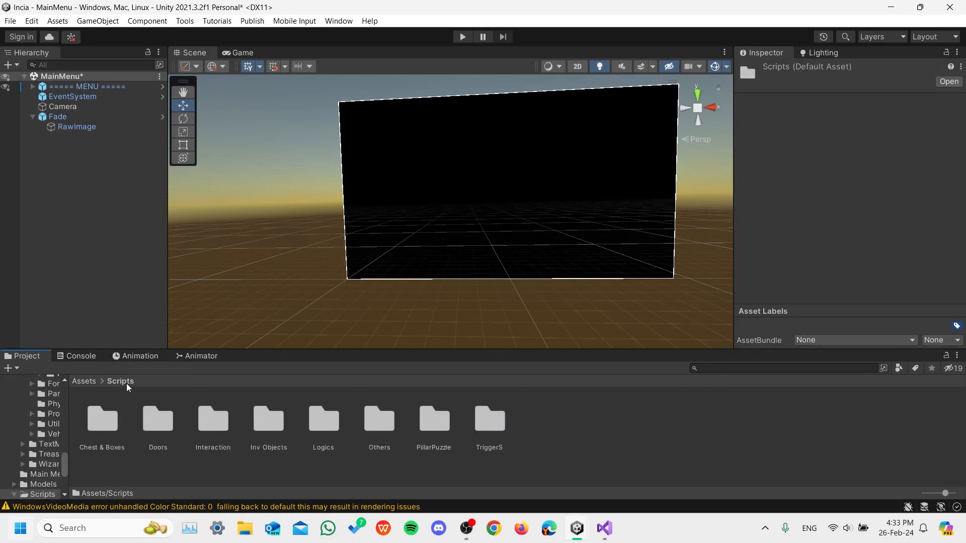
Search the project assets for "scene" and open MainScene without saving the changes to the MainMenu scene.
click(87, 382)
click(738, 368)
text(scene)
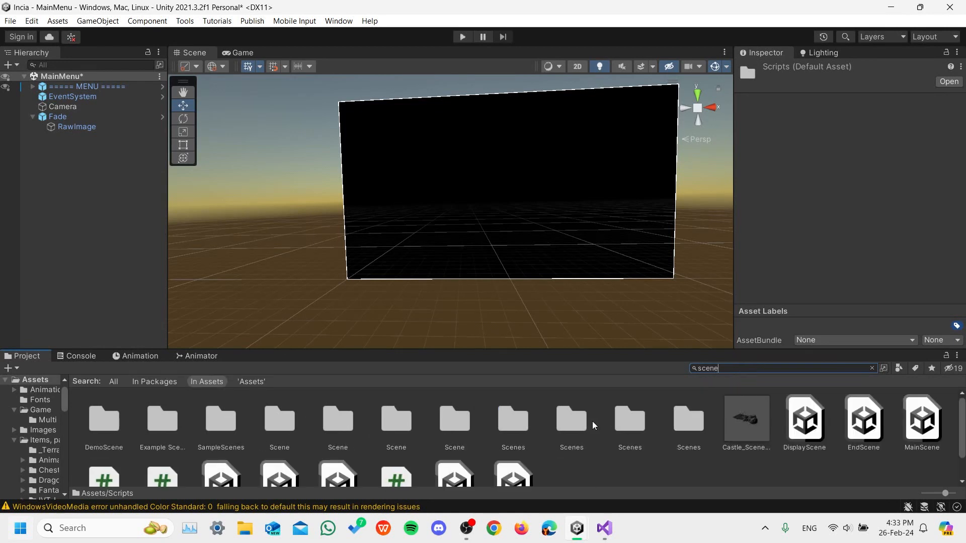
scroll(654, 449, down, 1)
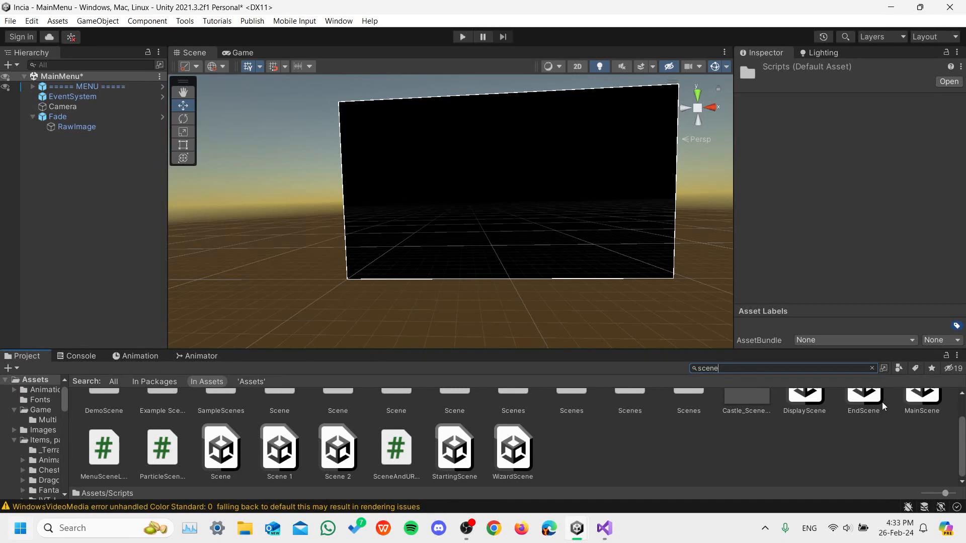
scroll(905, 402, up, 1)
double_click(925, 399)
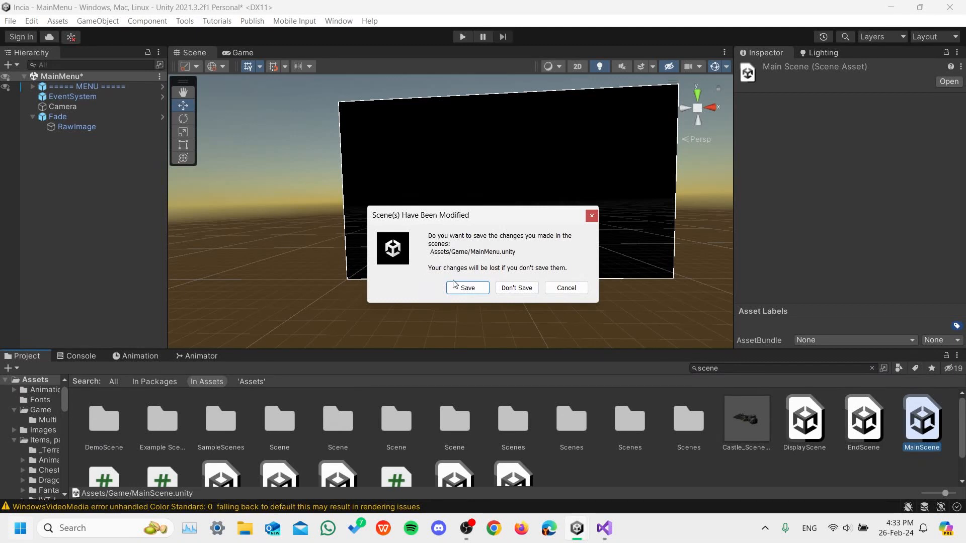
click(510, 291)
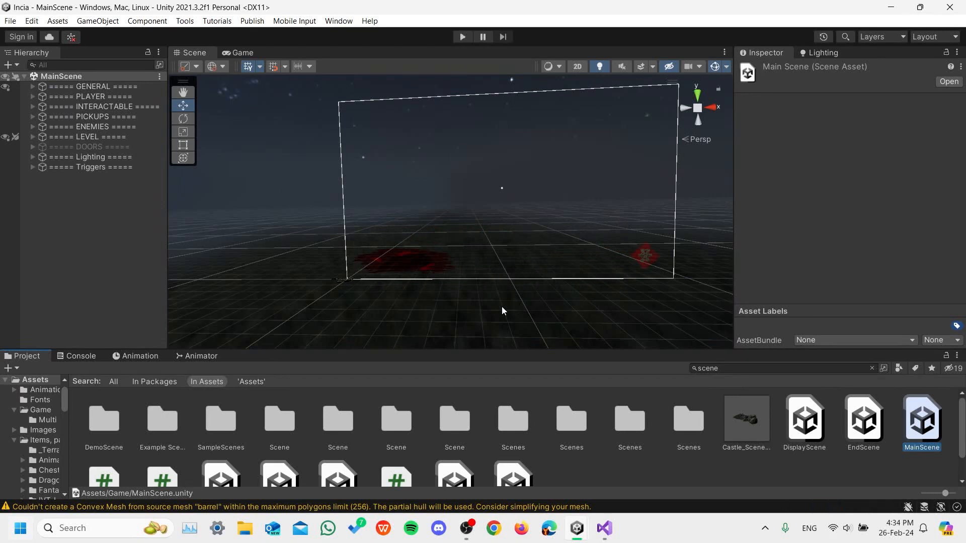
Frame the ===== LEVEL ===== object in the Scene view and examine the maze layout from several angles.
alt+scroll(254, 265, up, 3)
alt+scroll(297, 269, down, 4)
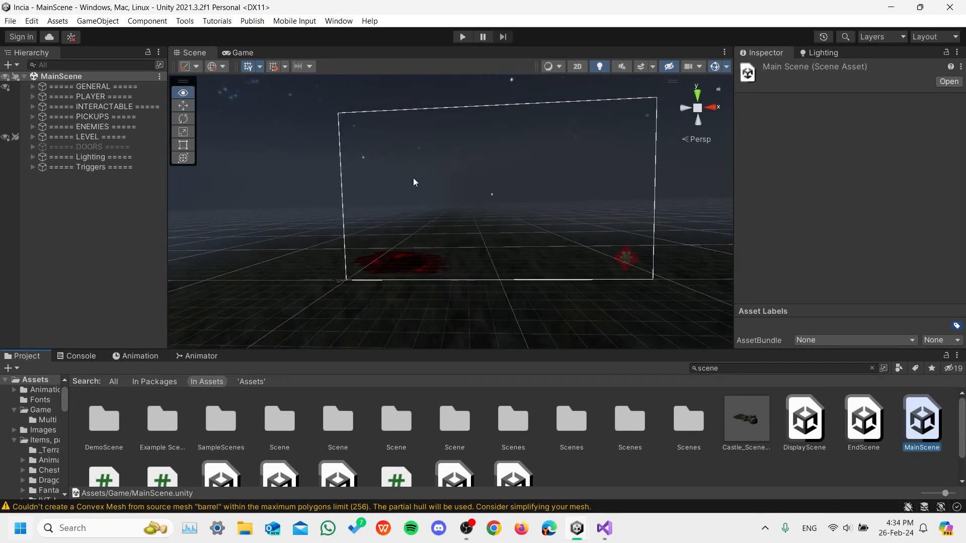
alt+drag(526, 222, 415, 180)
click(130, 138)
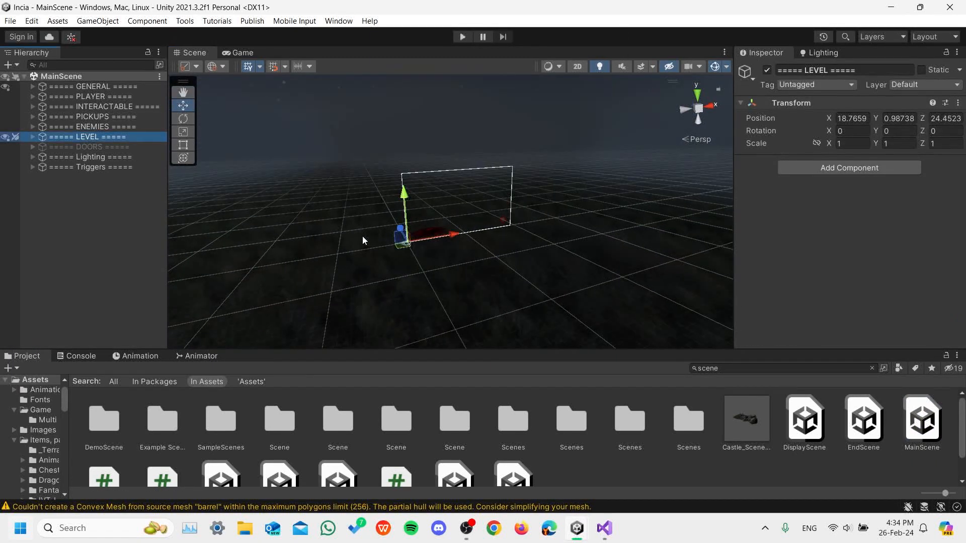
key(f)
scroll(440, 247, up, 10)
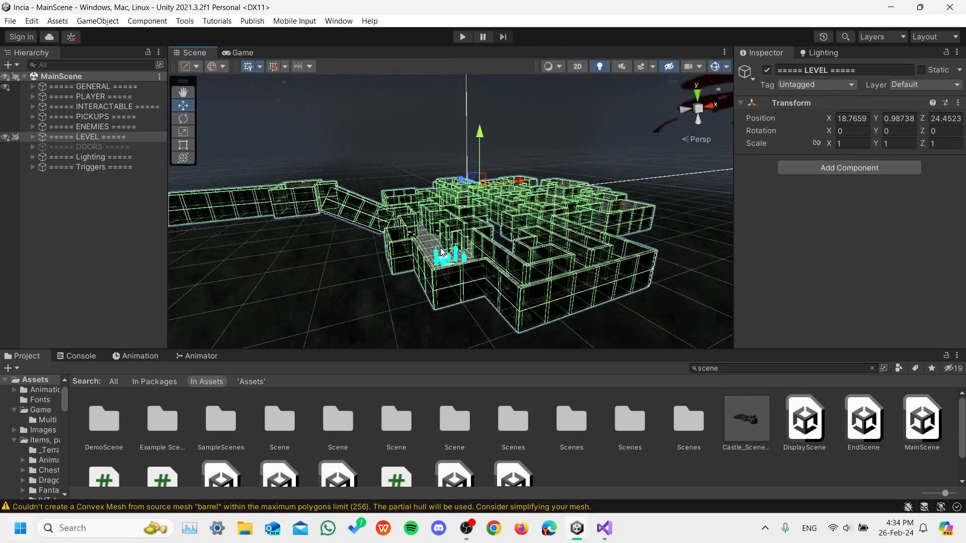
scroll(498, 258, down, 10)
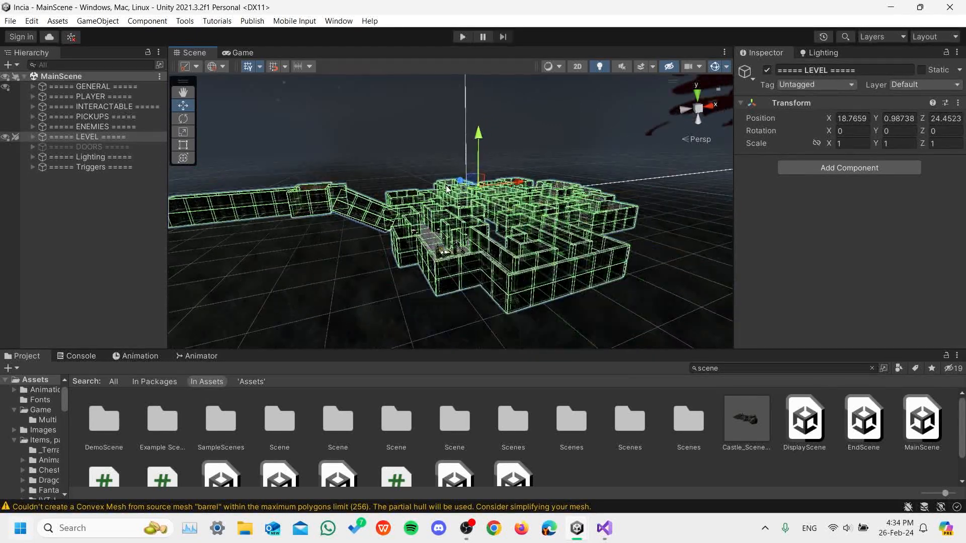
alt+drag(350, 303, 470, 285)
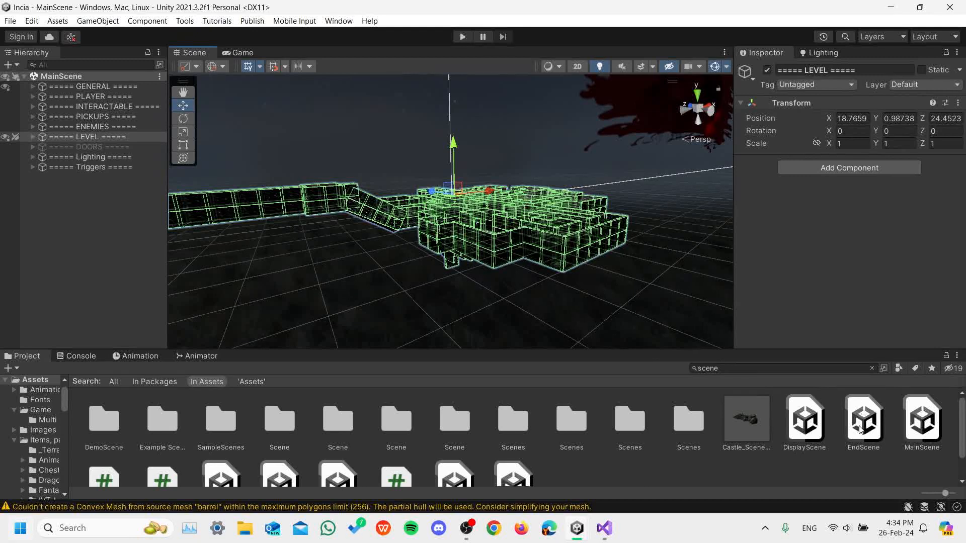
Open StartingScene from the asset search results and examine its castle and forest terrain from several angles.
scroll(777, 445, down, 2)
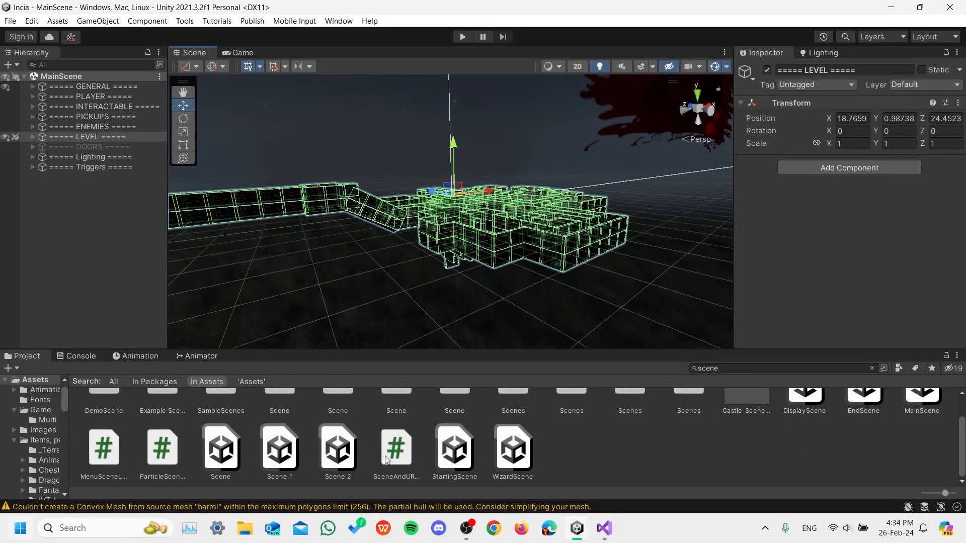
click(466, 452)
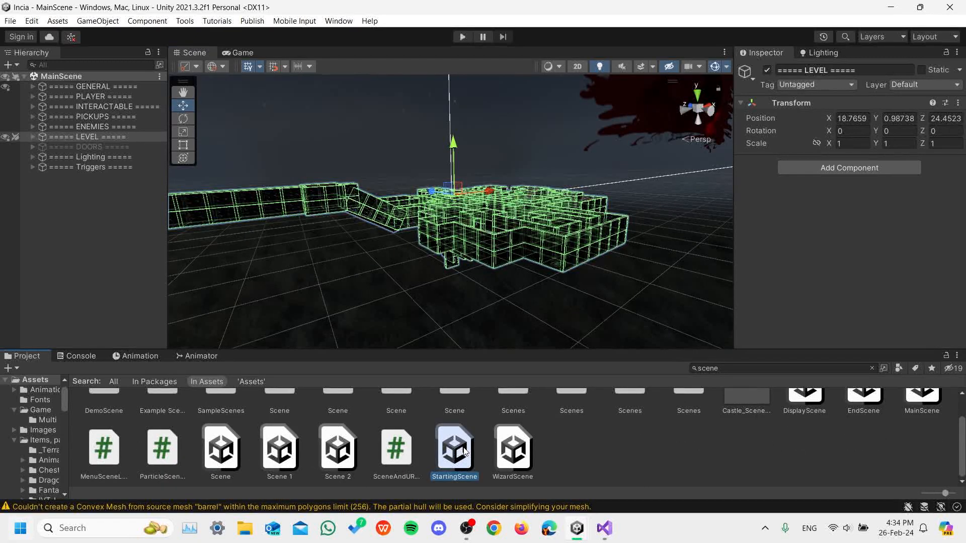
double_click(452, 450)
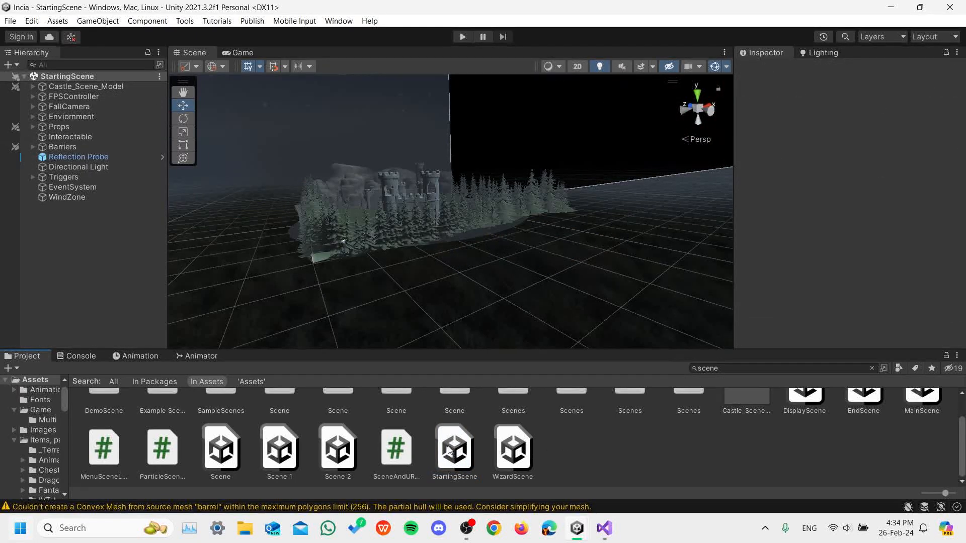
mouse_move(577, 528)
mouse_move(622, 475)
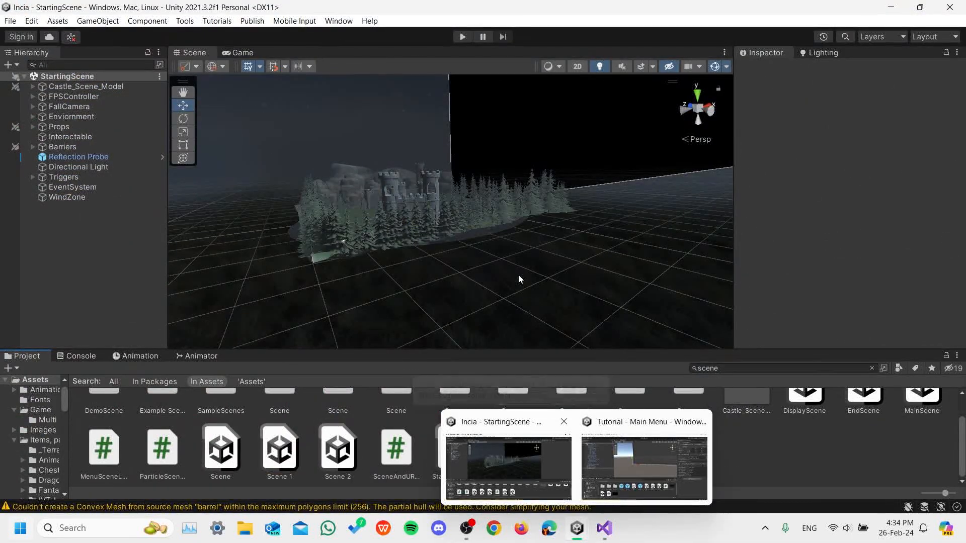
alt+drag(556, 219, 520, 355)
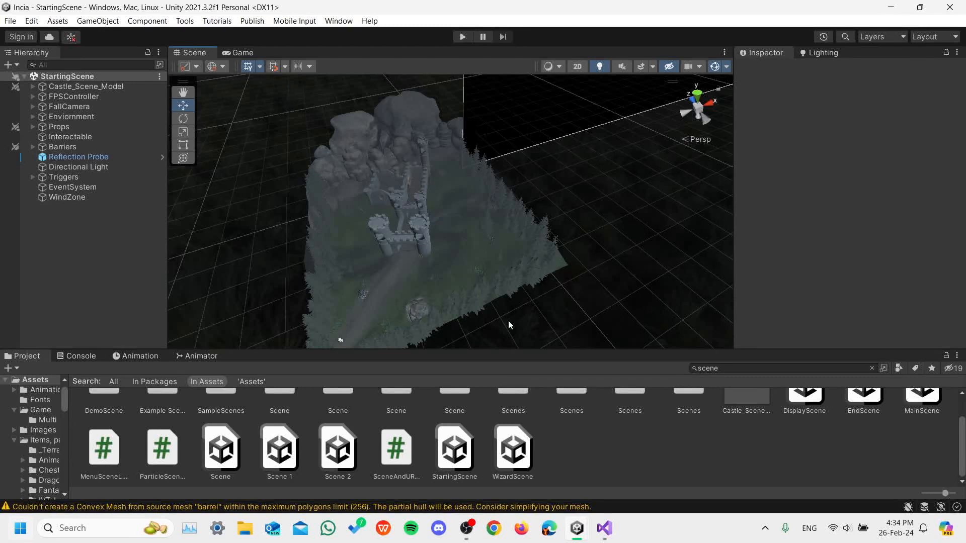
alt+drag(578, 323, 376, 251)
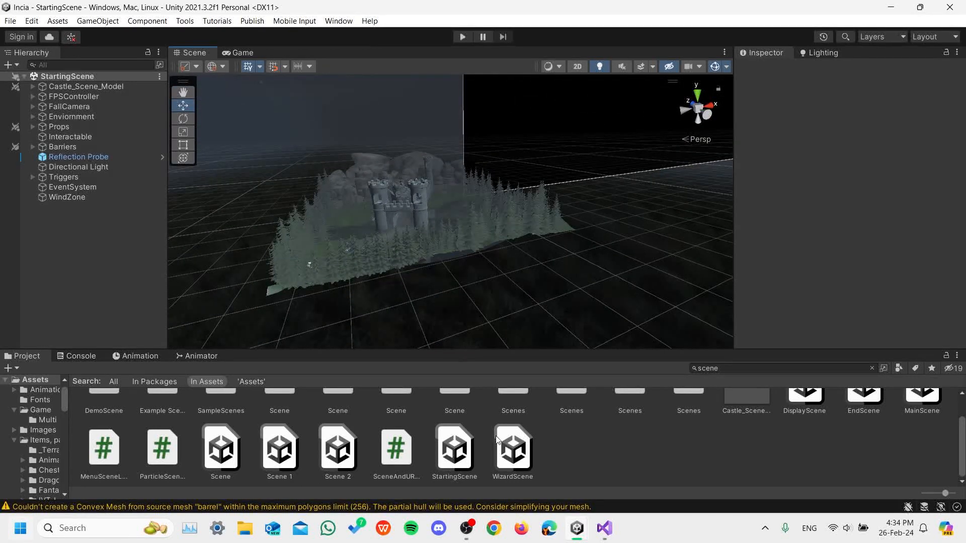
alt+drag(534, 311, 494, 320)
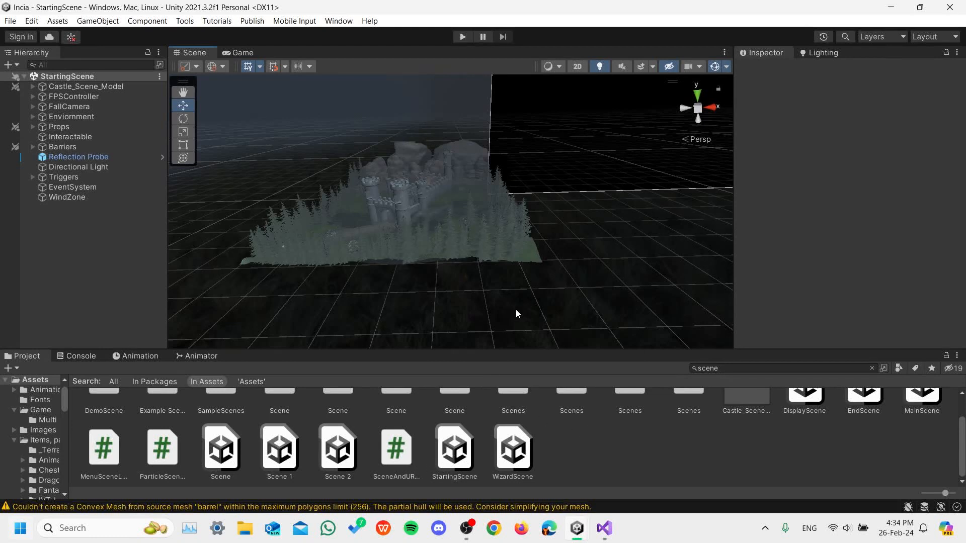
mouse_move(962, 424)
mouse_down()
mouse_move(961, 395)
mouse_move(961, 442)
mouse_up()
Switch to the Tutorial project's Unity window with the Main Menu scene open.
mouse_move(579, 528)
mouse_move(615, 469)
mouse_move(586, 533)
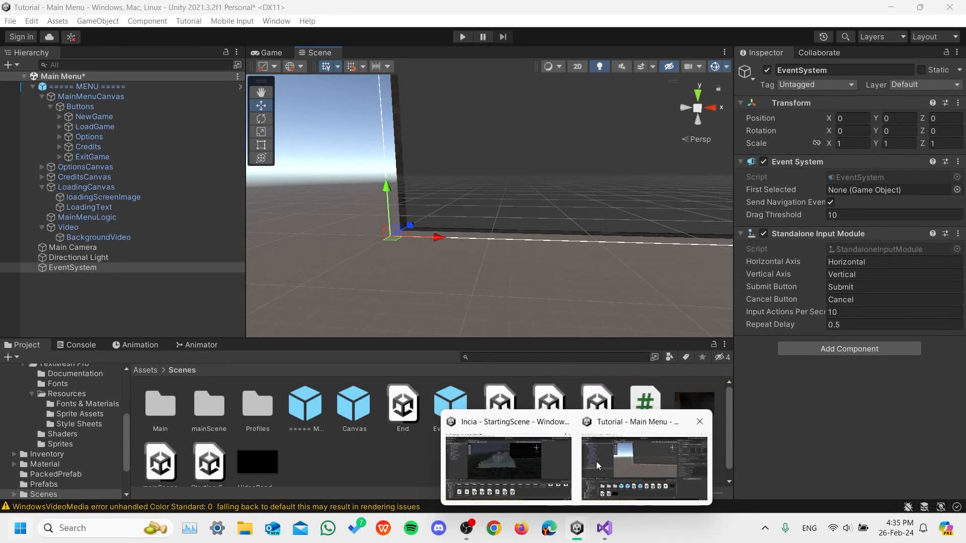
click(538, 453)
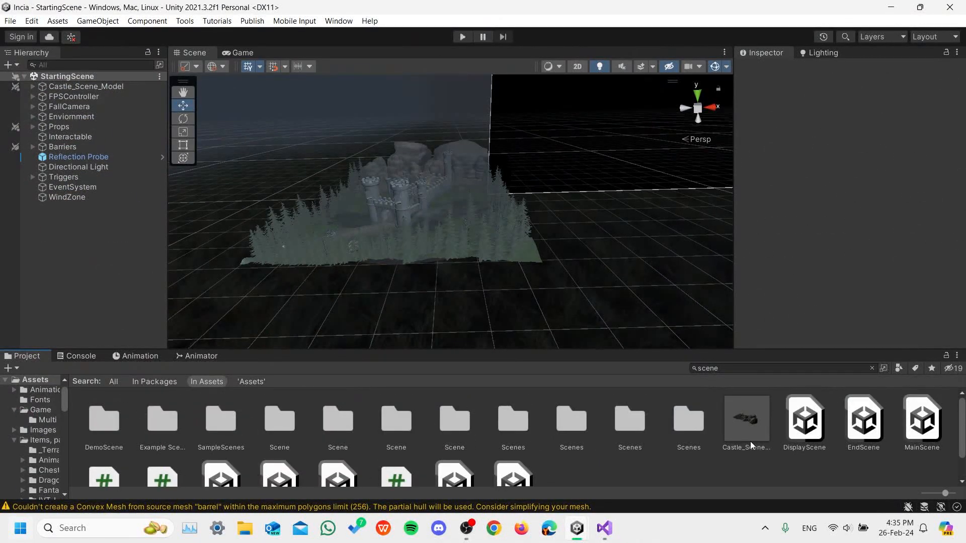
scroll(654, 458, down, 1)
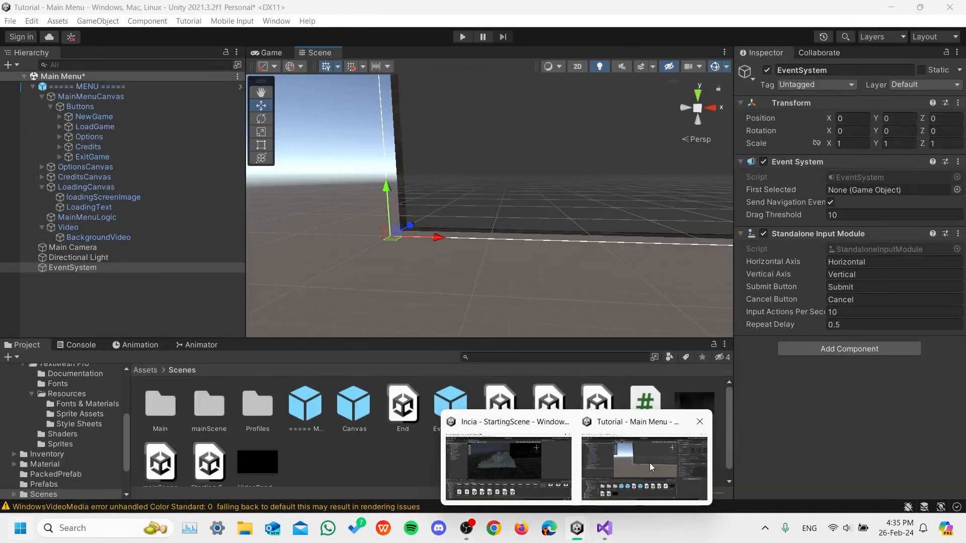
click(650, 462)
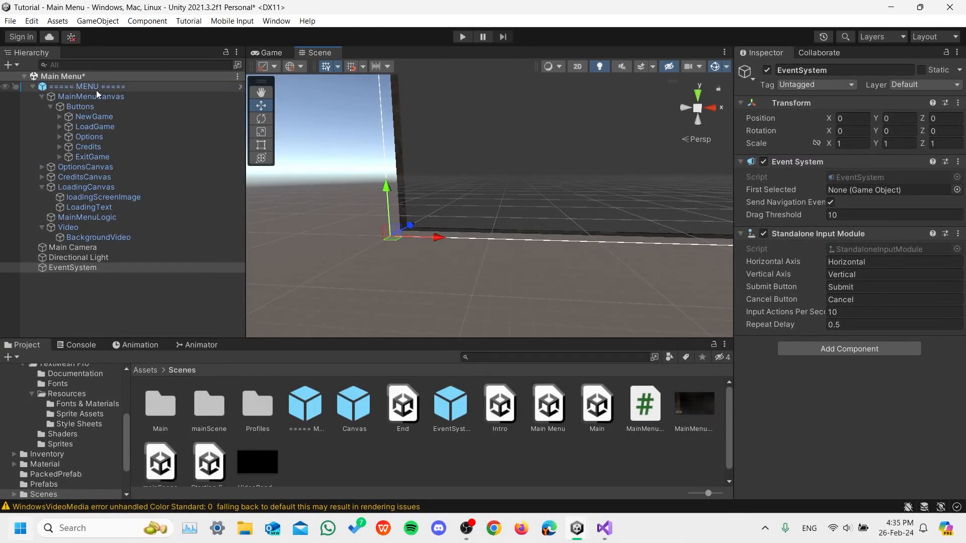
Examine the menu canvases of the Main Menu scene, including the credits and loading text, in the Scene view.
scroll(553, 131, down, 5)
scroll(605, 176, down, 5)
alt+drag(642, 243, 605, 304)
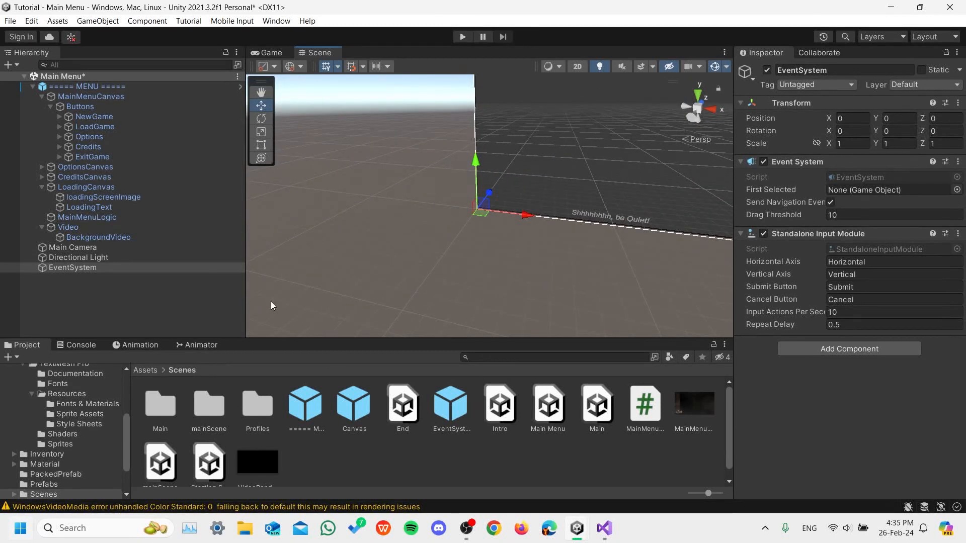
alt+drag(496, 268, 606, 253)
middle_drag(605, 253, 493, 324)
scroll(606, 162, up, 5)
scroll(603, 162, down, 1)
scroll(507, 160, down, 1)
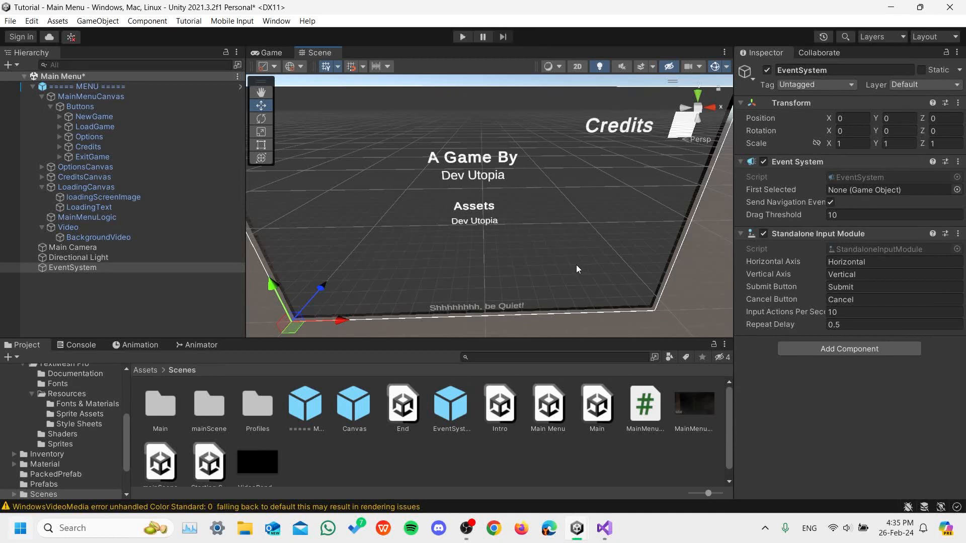
Open the project's Fonts folder and inspect the BANKGOTHIC REGULAR font's import settings.
alt+drag(485, 283, 476, 212)
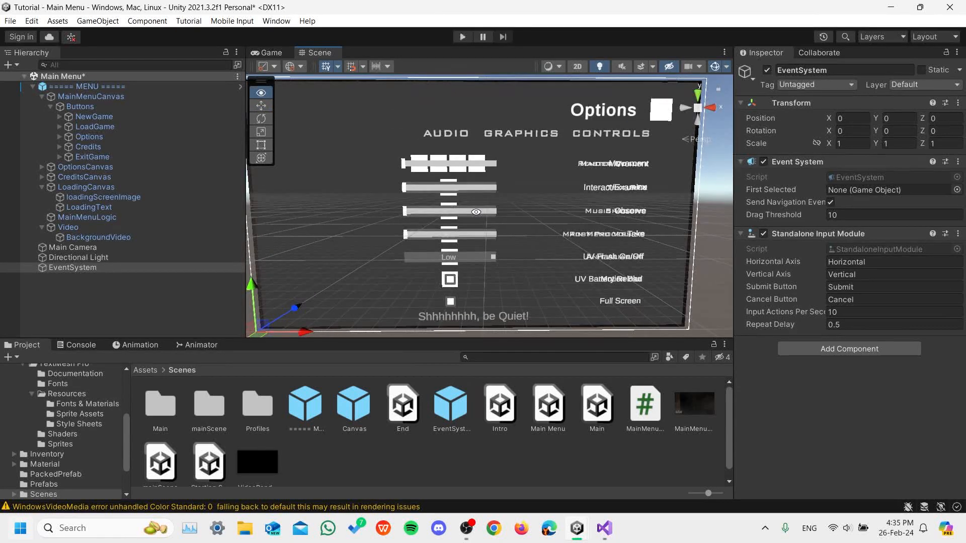
click(141, 370)
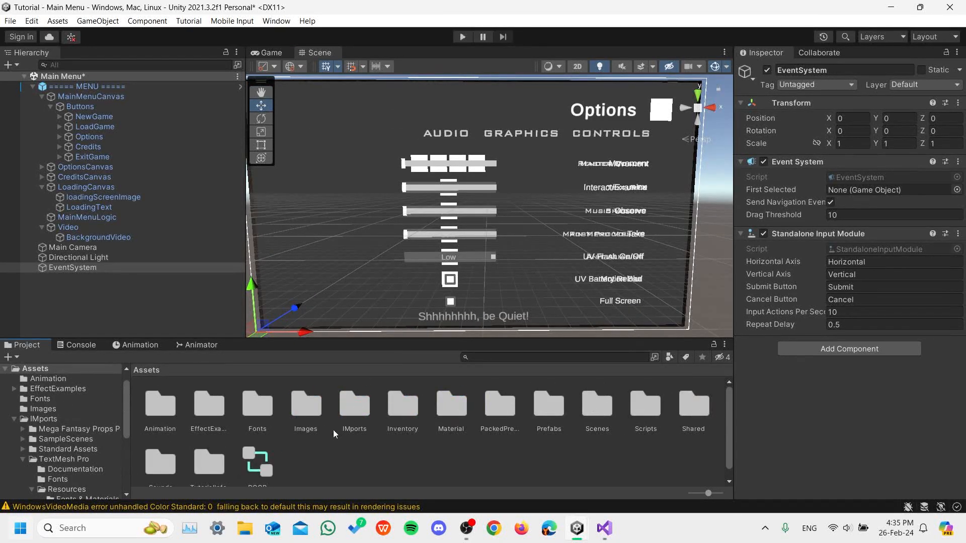
double_click(250, 410)
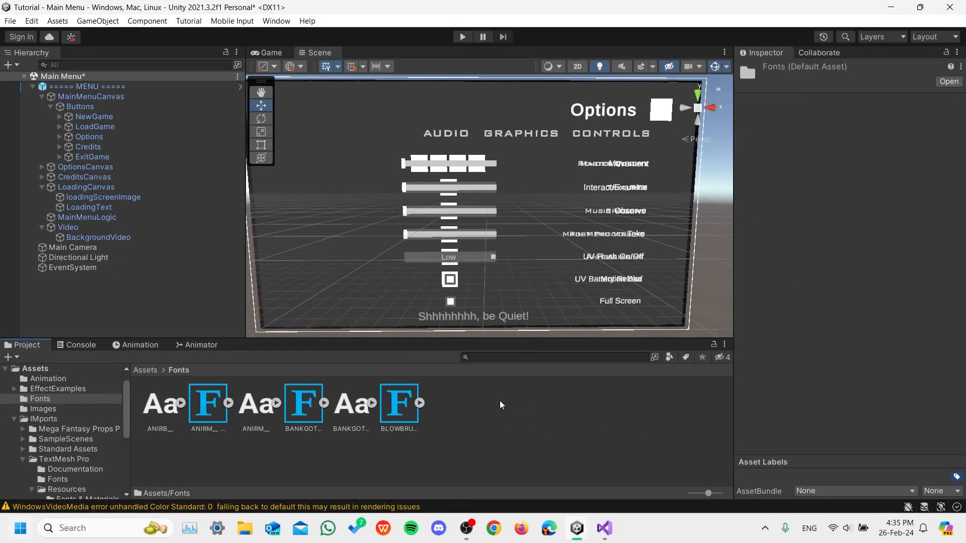
click(351, 414)
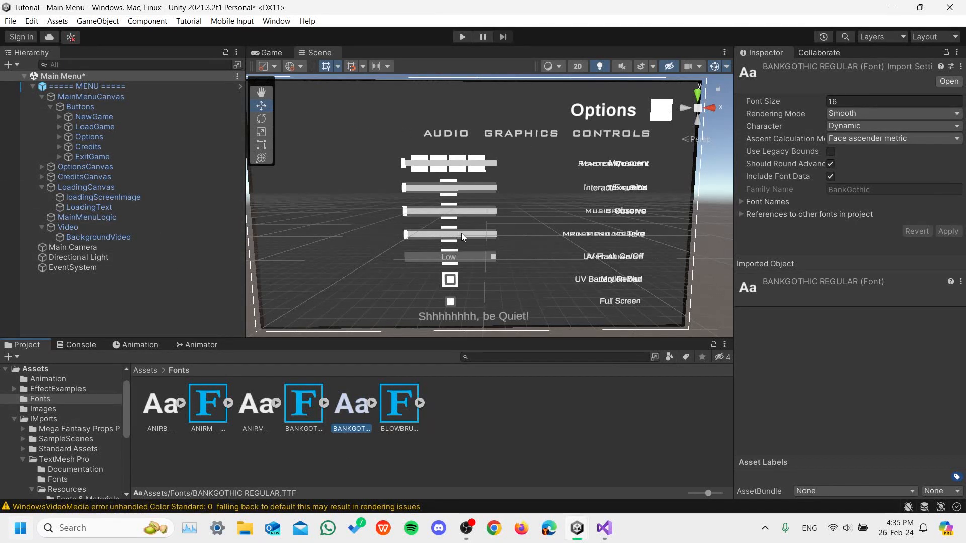
Return to the Scenes folder, run the Main Menu scene, and open and close its Options page.
click(144, 371)
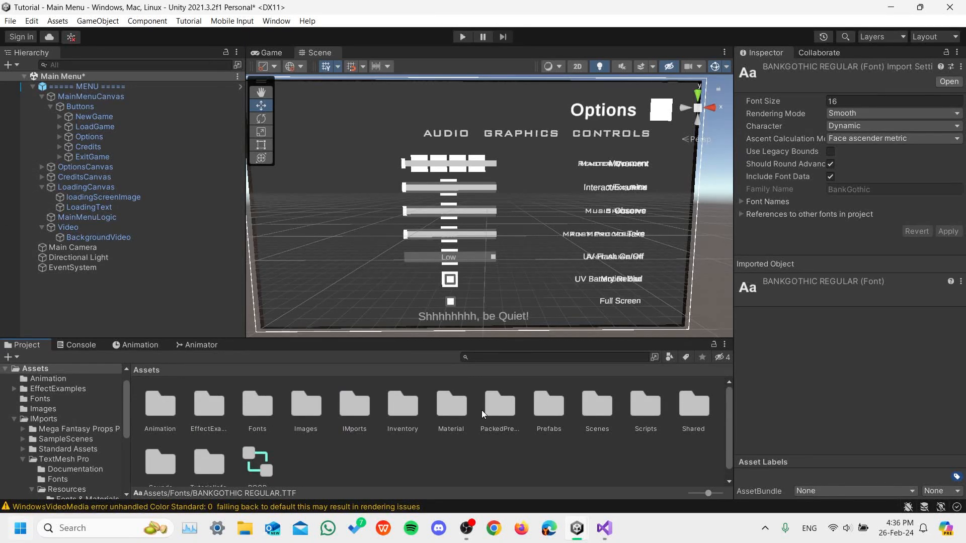
double_click(598, 406)
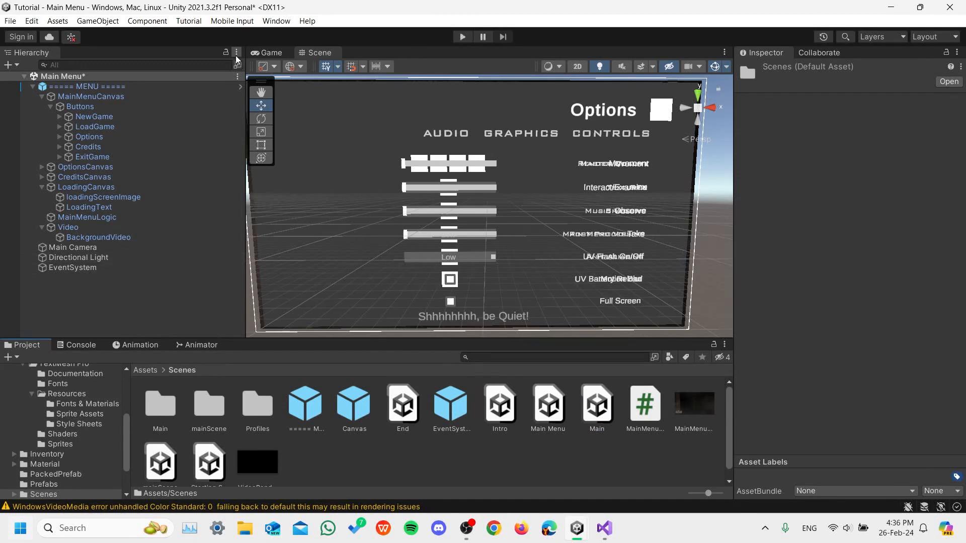
click(462, 36)
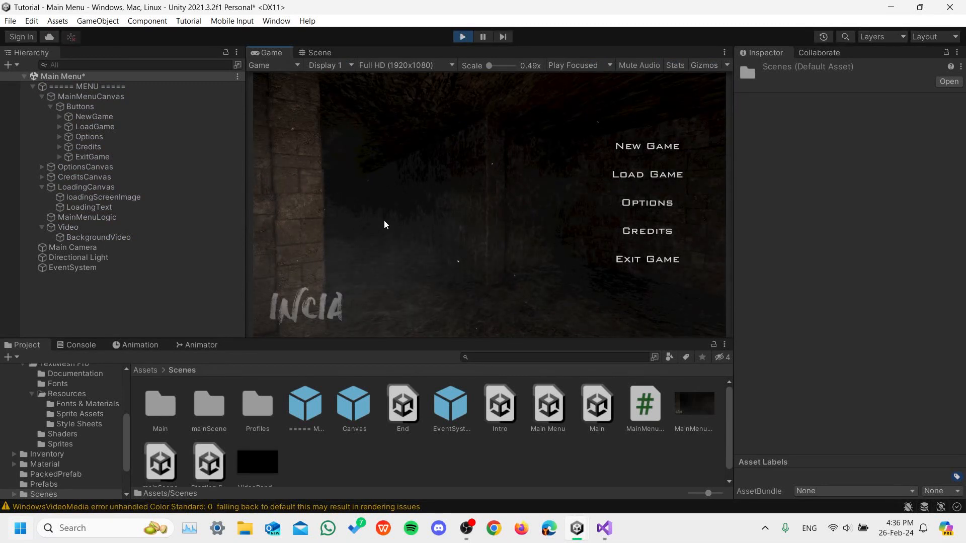
click(647, 203)
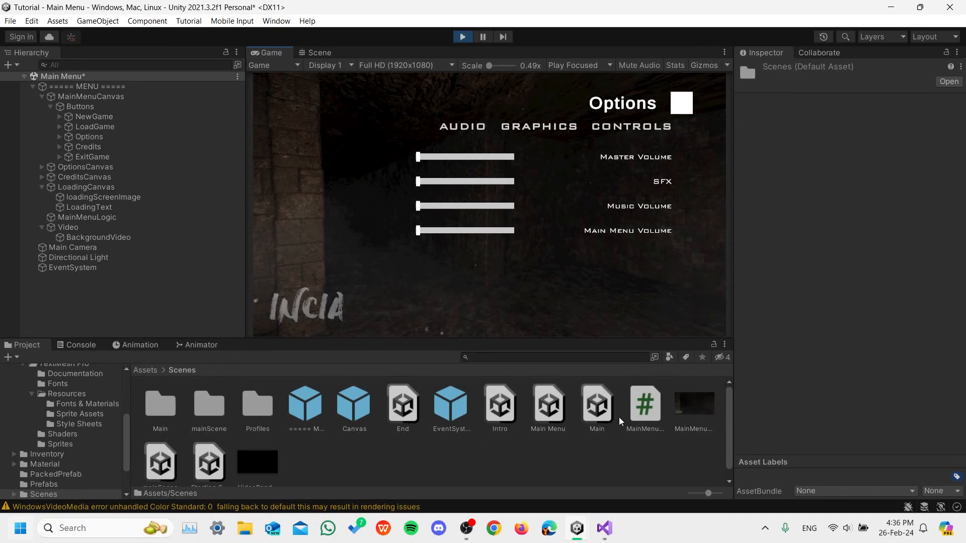
click(680, 102)
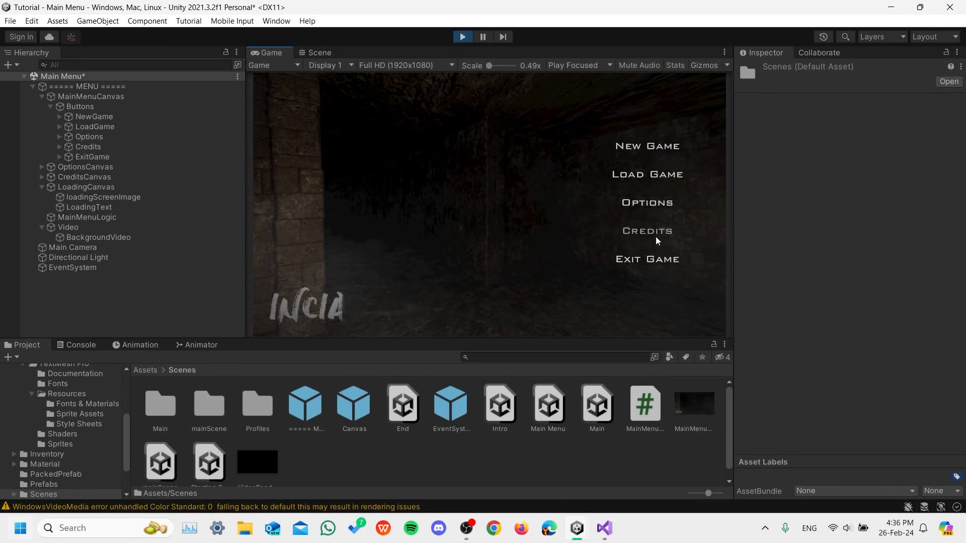
Test the Credits page, its return button and the Exit Game option in the running menu.
click(655, 234)
click(681, 103)
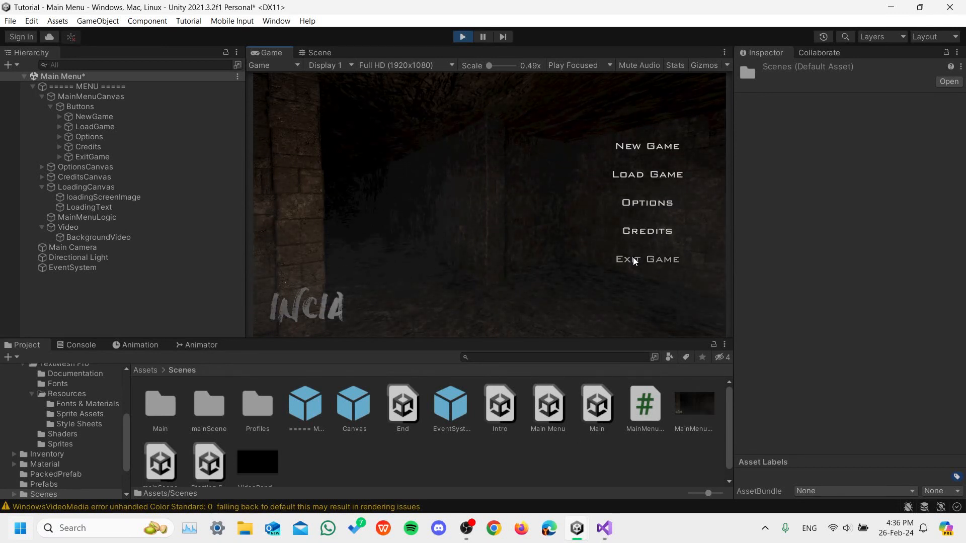
click(659, 256)
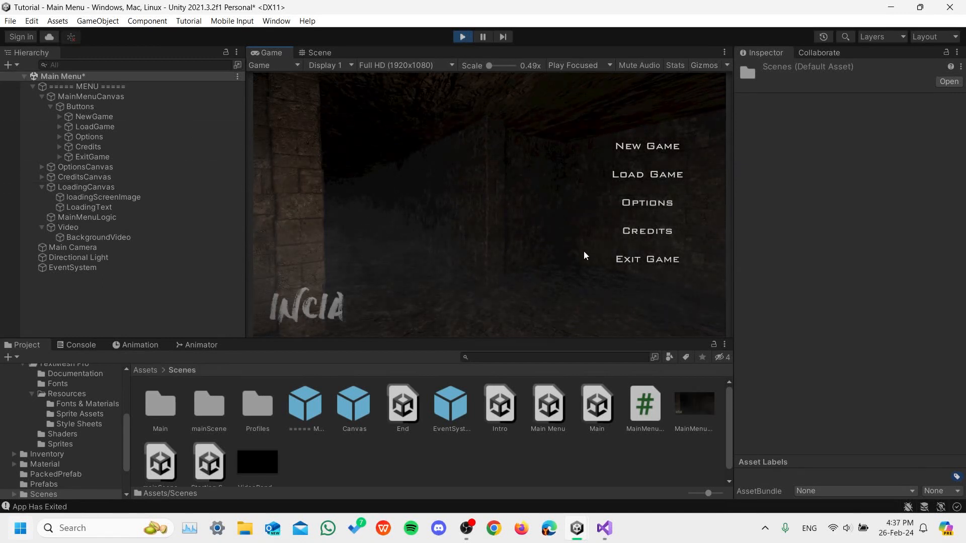
click(641, 231)
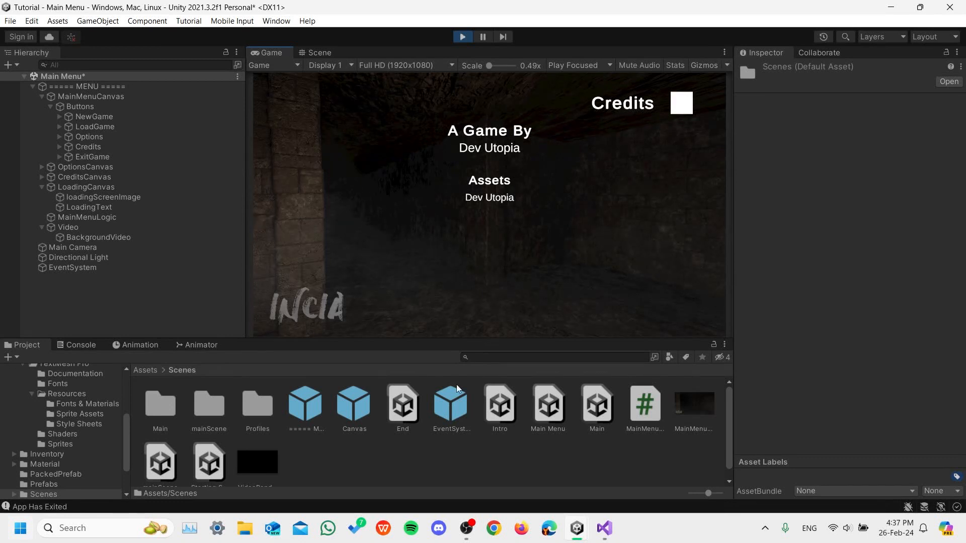
click(92, 268)
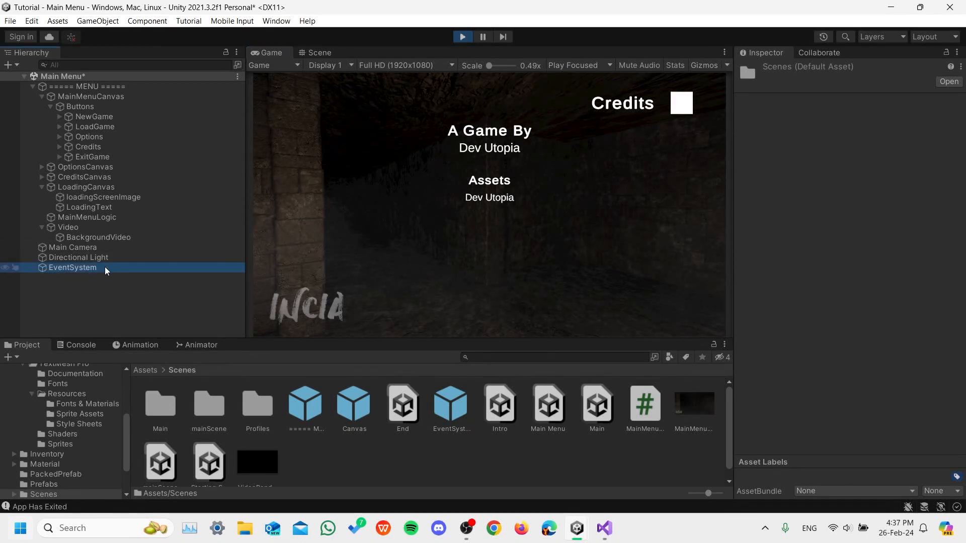
click(680, 103)
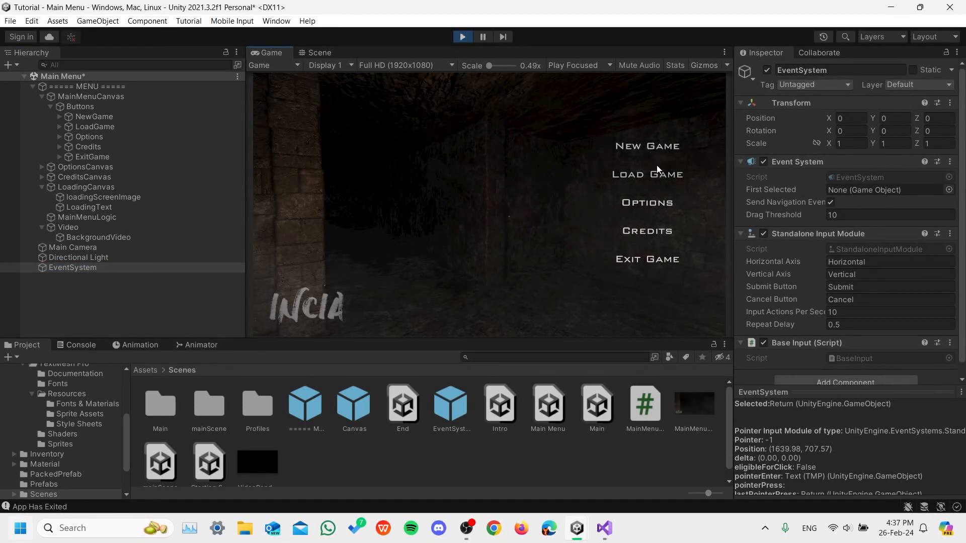
Deactivate the EventSystem object in play mode and activate it again.
click(162, 267)
click(767, 70)
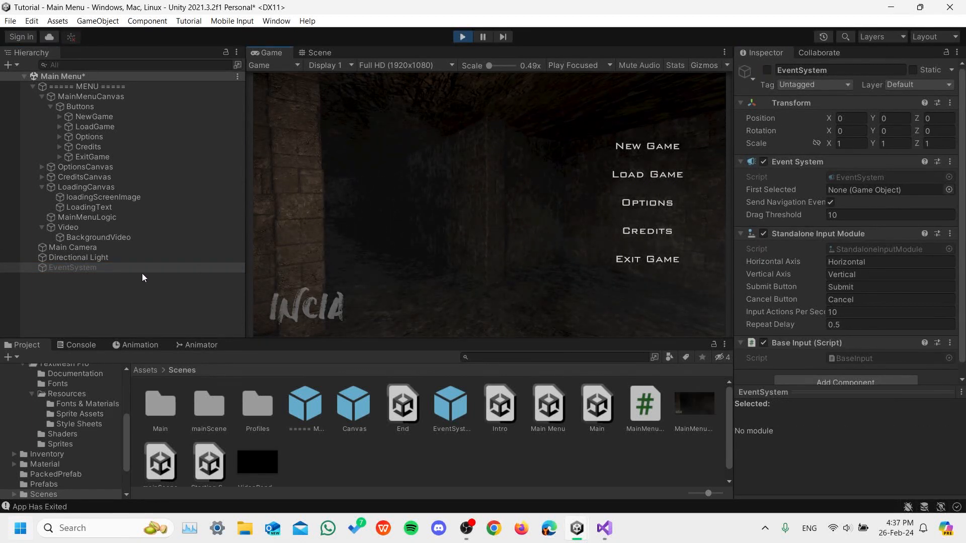
click(767, 70)
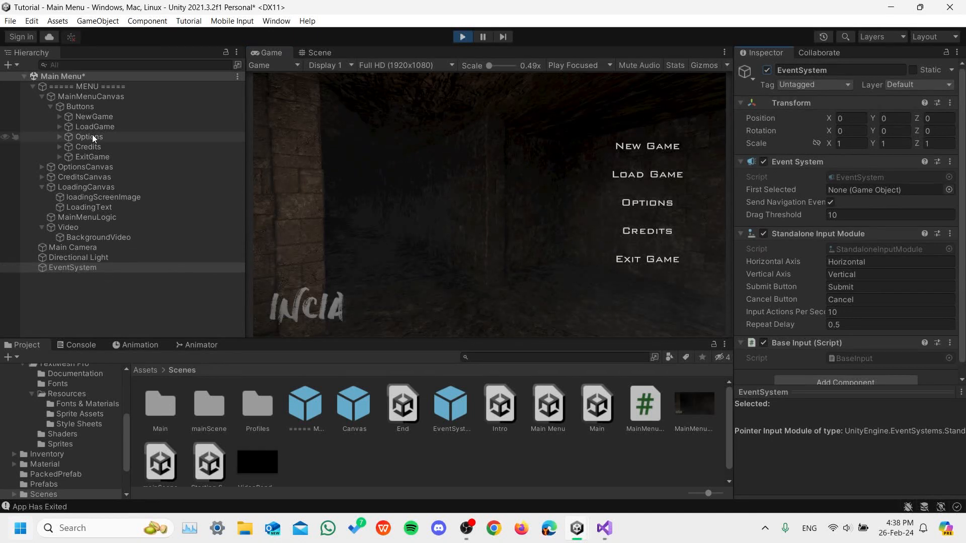
Examine BackgroundVideo's Raw Image and Video Player settings and the VideoRender texture asset in the Scenes folder.
click(99, 238)
scroll(796, 285, down, 5)
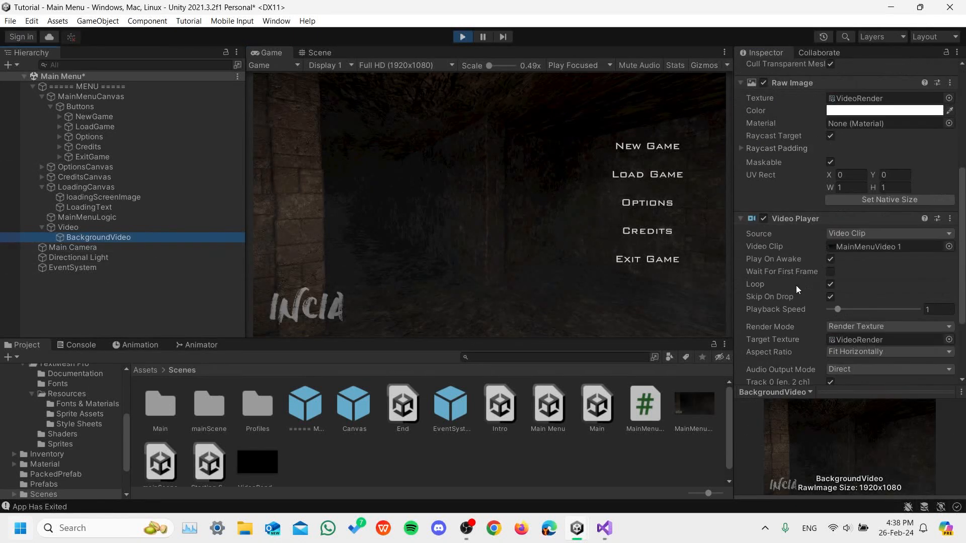
scroll(796, 285, down, 4)
scroll(796, 301, up, 7)
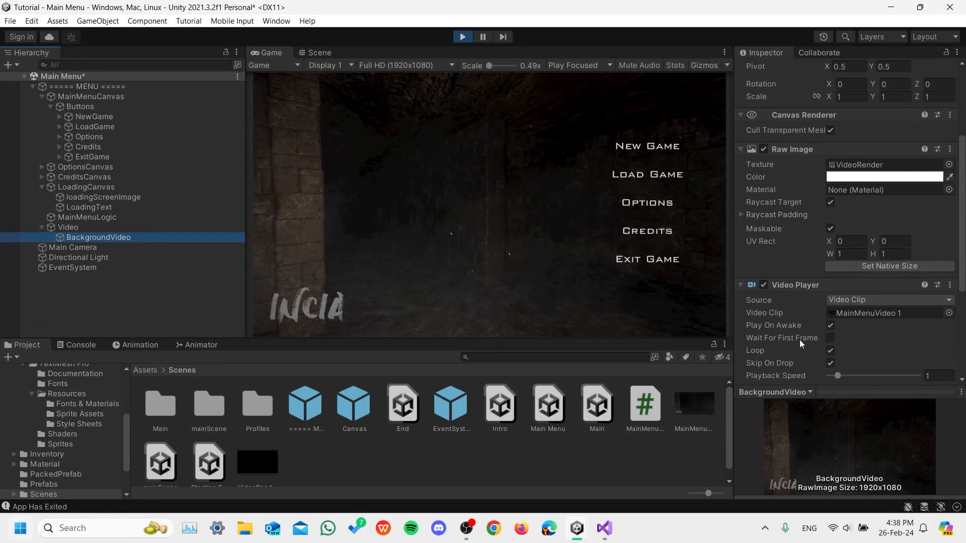
scroll(805, 264, down, 3)
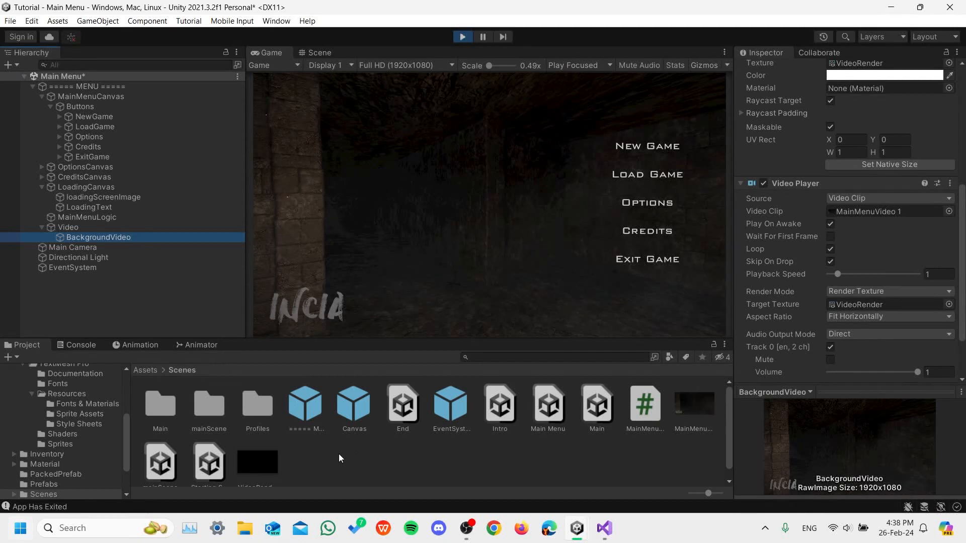
click(262, 476)
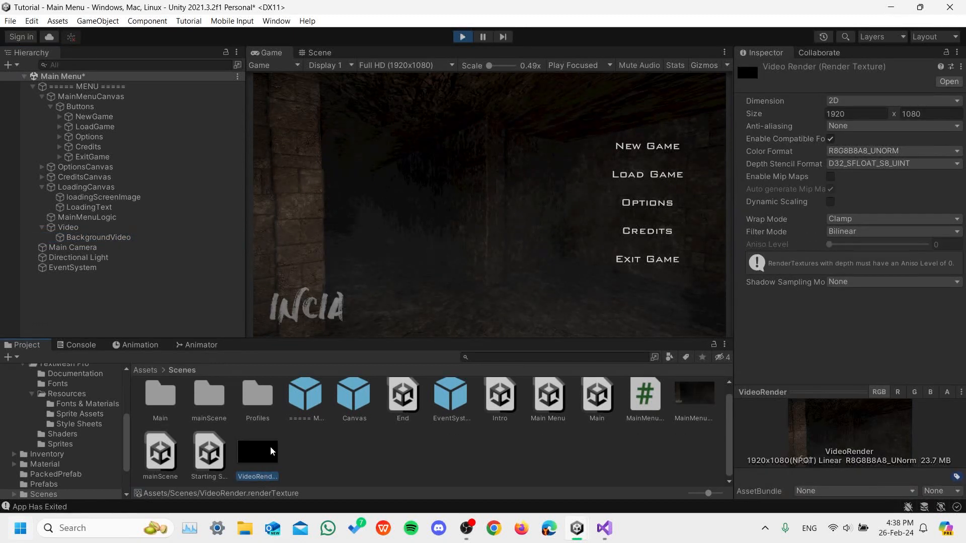
Stop play mode and review where BackgroundVideo's Raw Image and Video Player use the VideoRender texture.
click(463, 39)
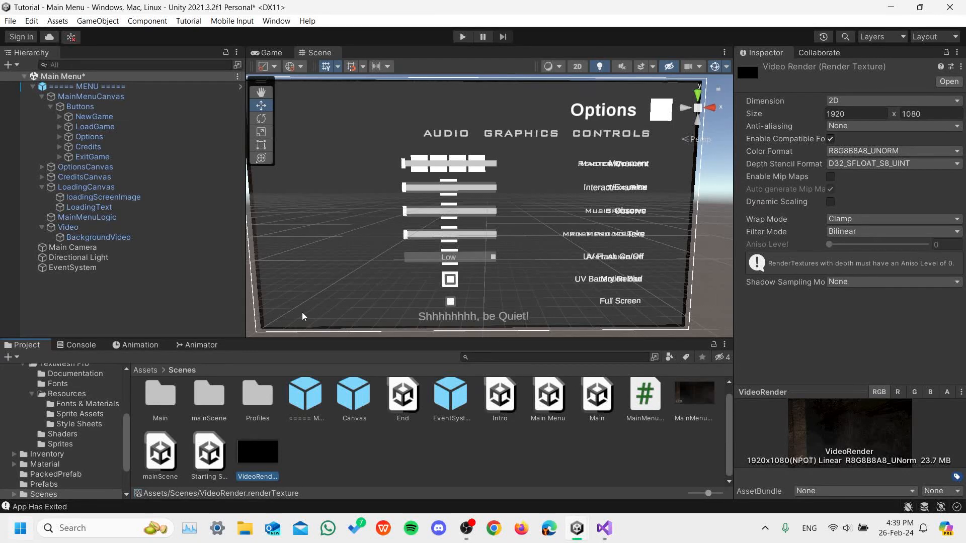
click(99, 237)
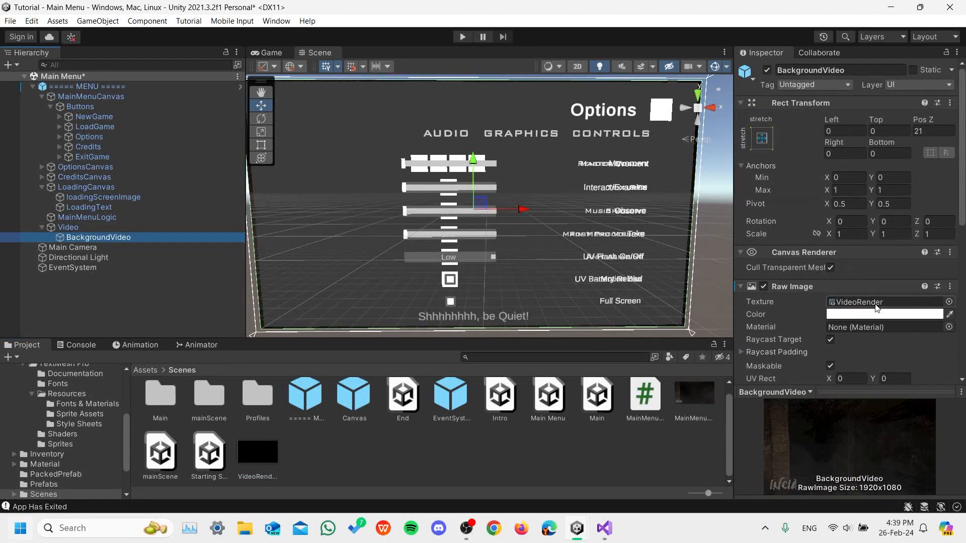
scroll(886, 308, down, 5)
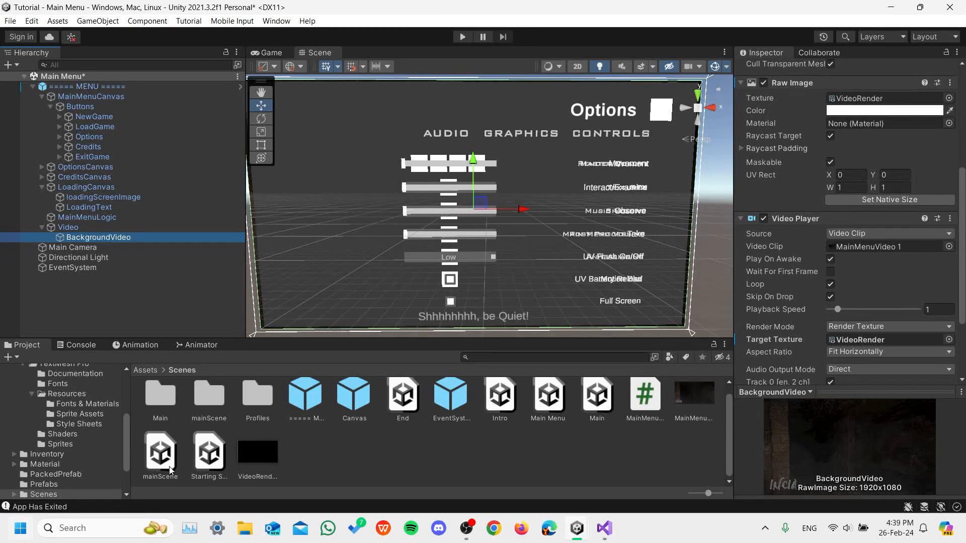
Remove Scenes/Main Menu and Scenes/Intro from the Scenes In Build list in the build settings.
click(11, 21)
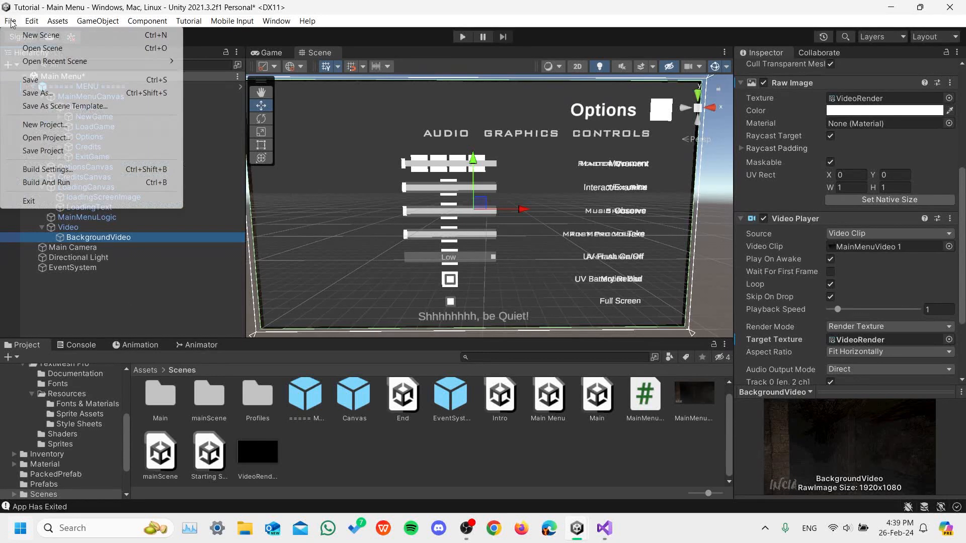
click(108, 171)
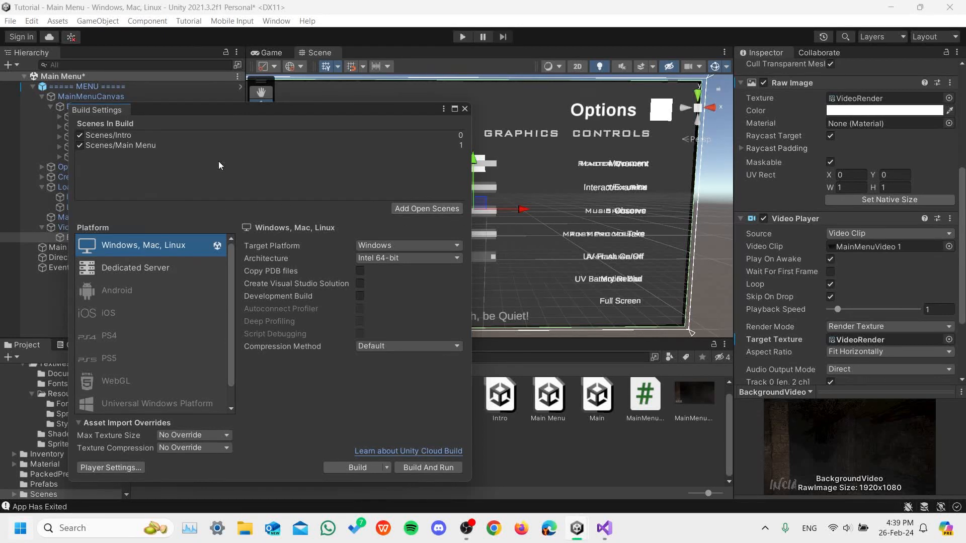
click(95, 144)
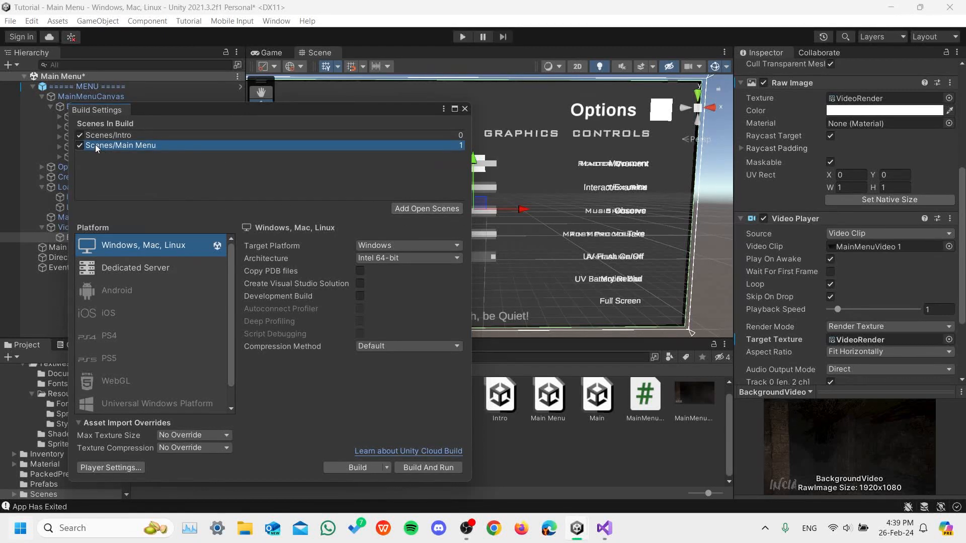
key(Delete)
click(131, 133)
key(Delete)
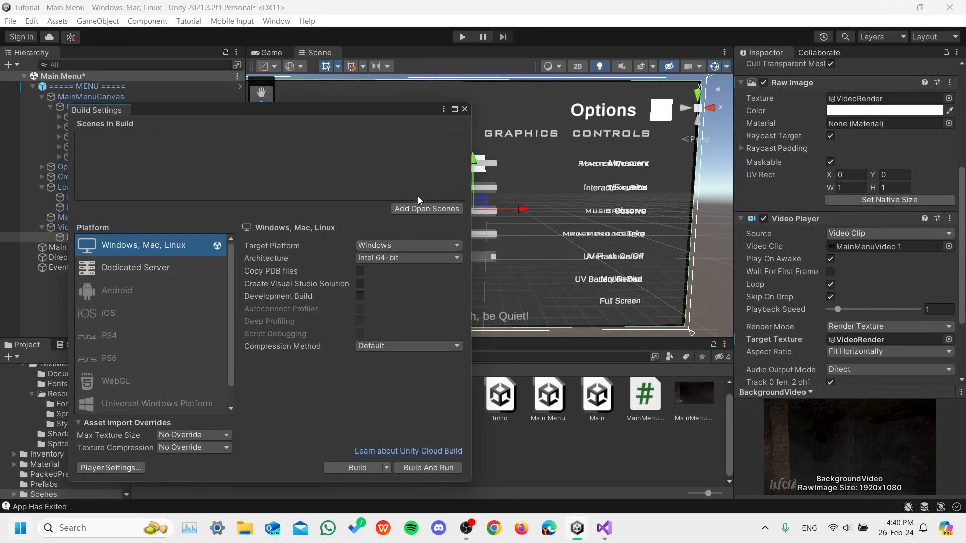
click(464, 109)
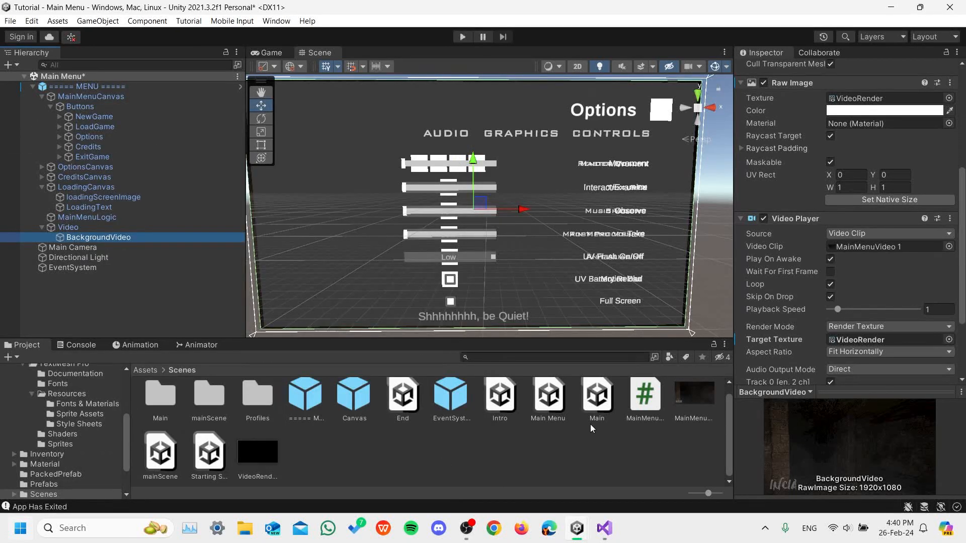
Open the Intro scene, saving the Main Menu changes, and frame its Directional Light in the Scene view.
double_click(508, 403)
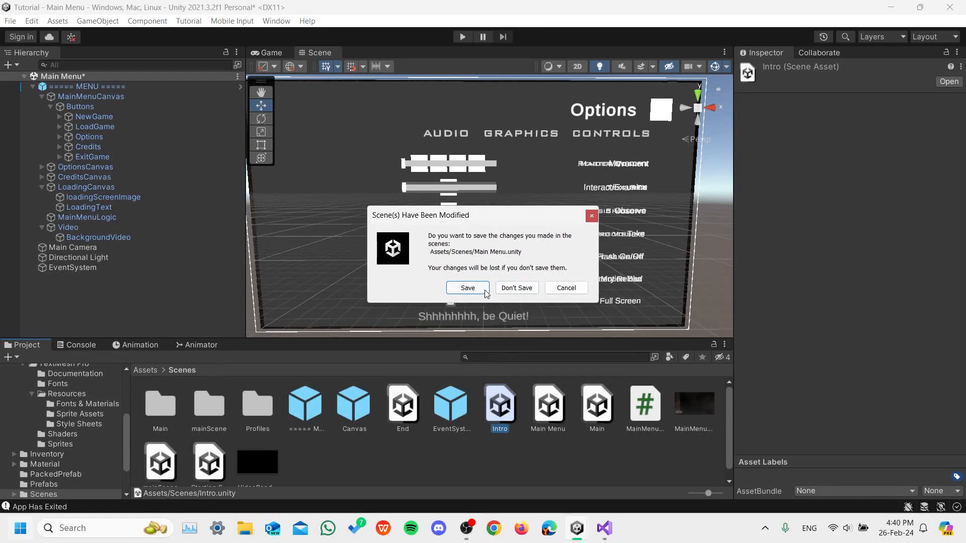
click(475, 290)
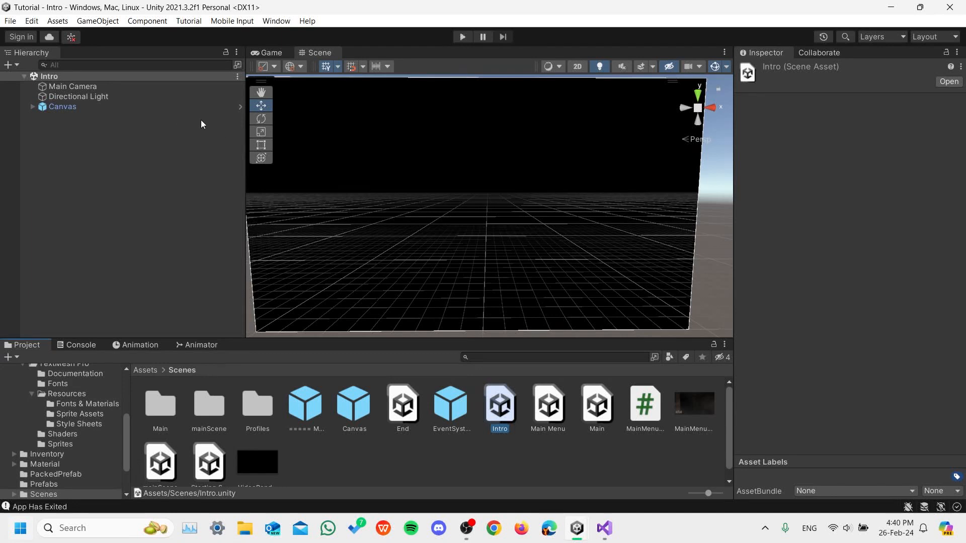
click(78, 96)
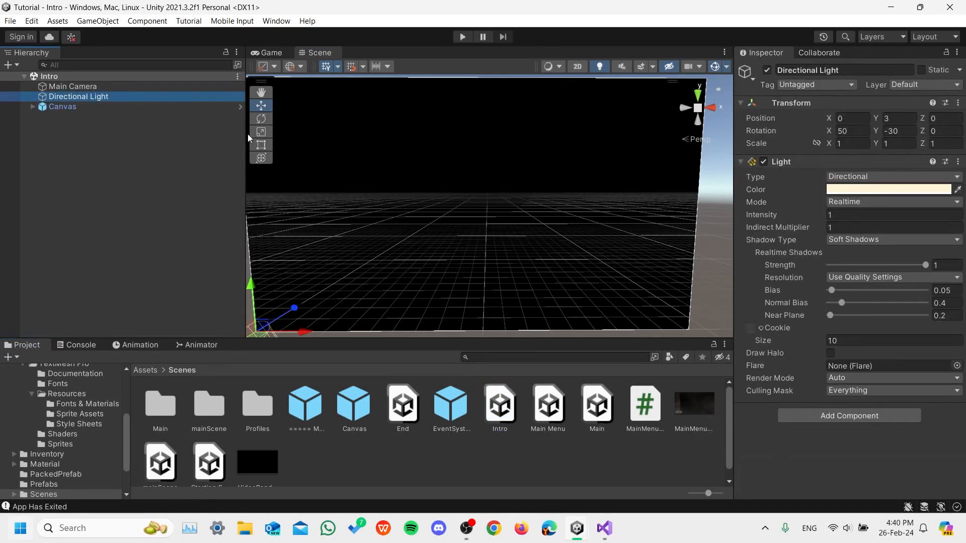
scroll(339, 199, up, 2)
key(f)
alt+drag(319, 237, 327, 203)
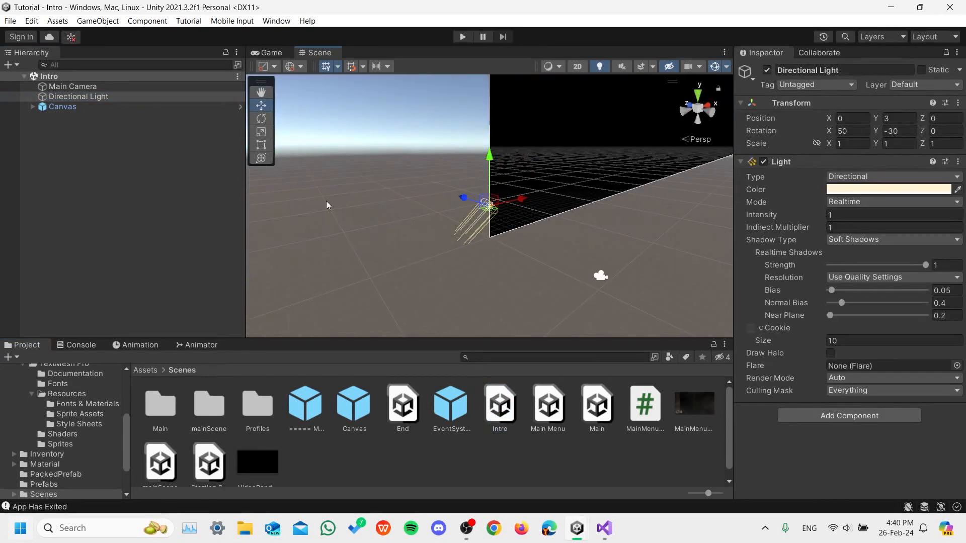
Add the open Intro scene to the Scenes In Build list in the build settings.
click(10, 21)
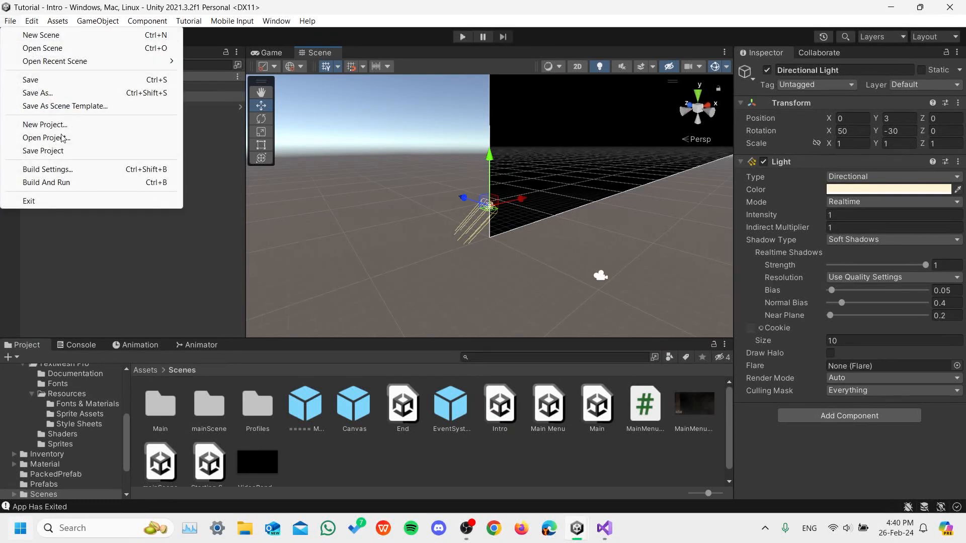
click(90, 172)
click(432, 208)
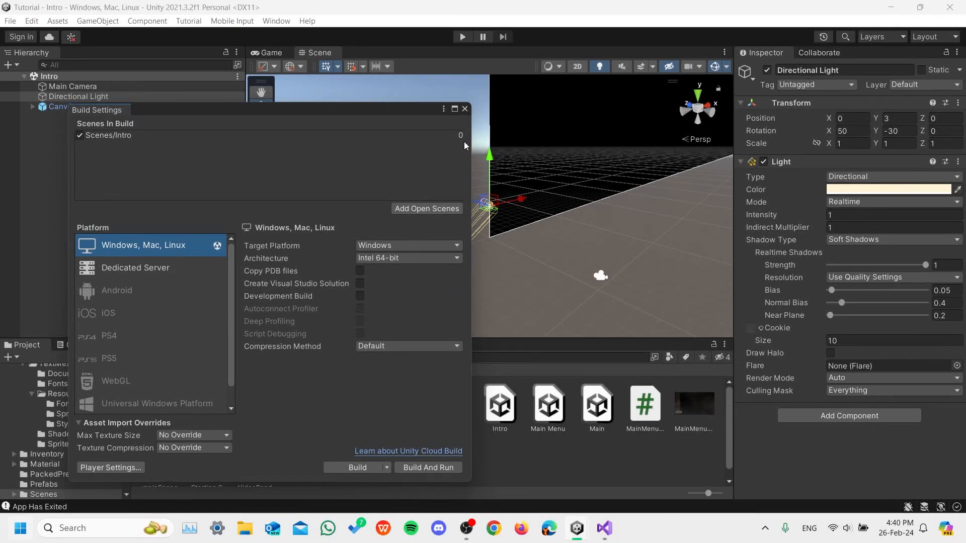
click(465, 109)
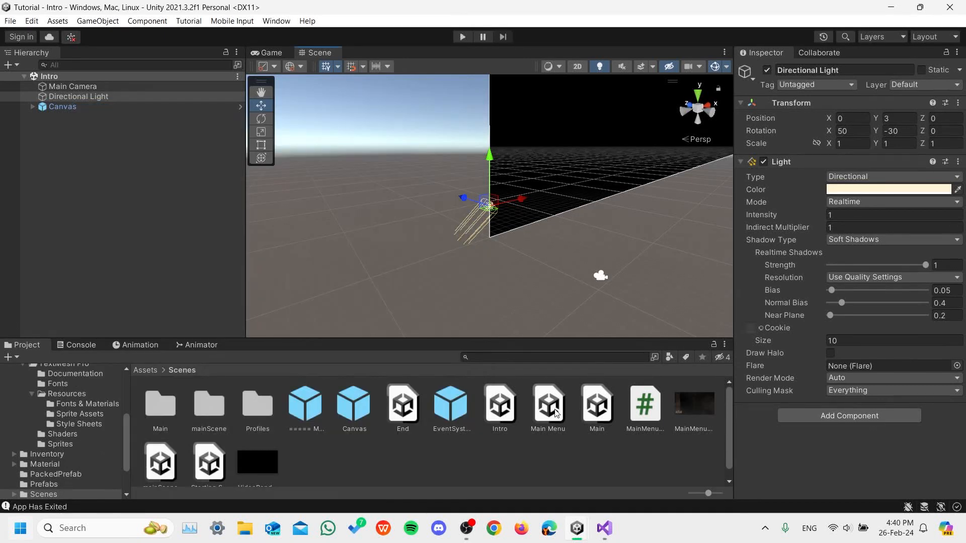
Open the Main Menu scene and add it to the Scenes In Build list in the build settings.
double_click(556, 410)
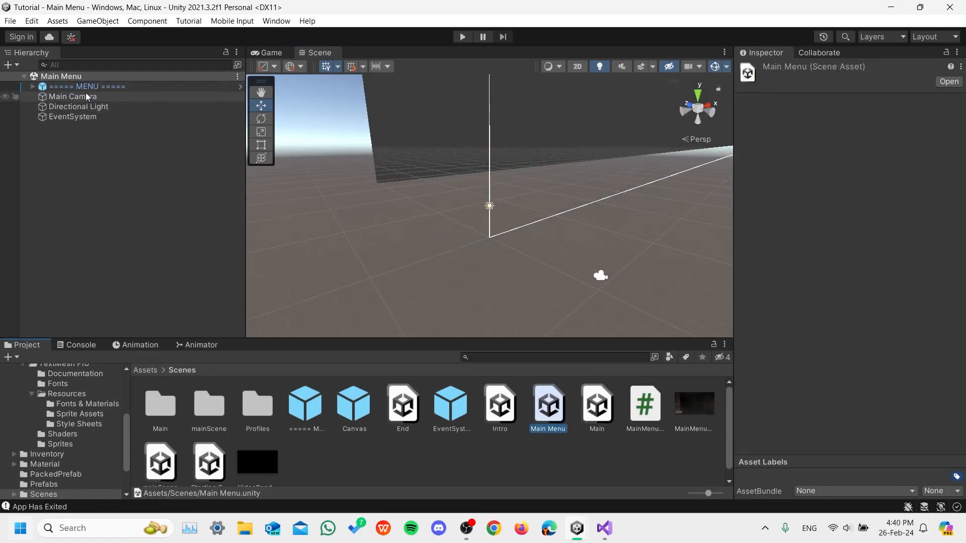
click(10, 20)
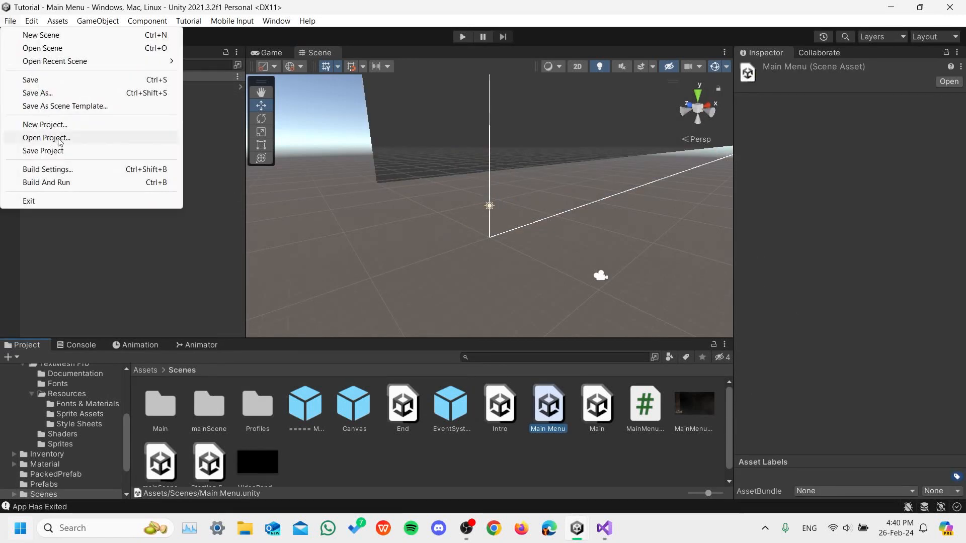
click(91, 169)
click(410, 208)
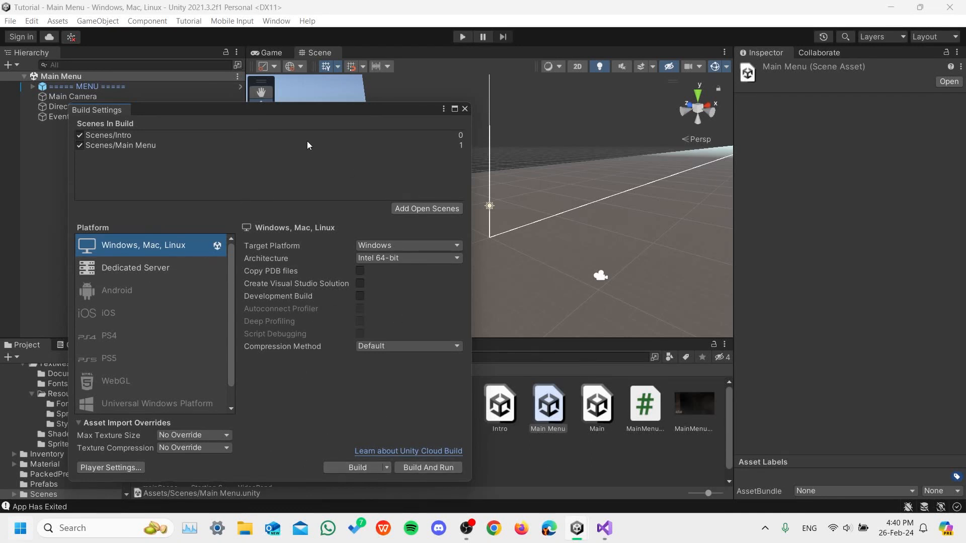
click(573, 451)
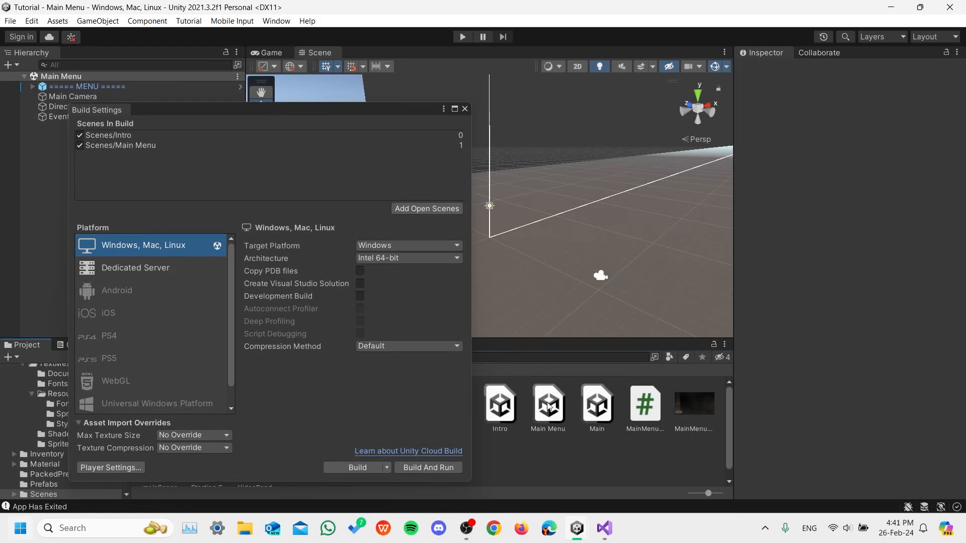
Move Scenes/Main Menu above Scenes/Intro in the build list, restore Intro to first place, and close the build settings.
click(149, 145)
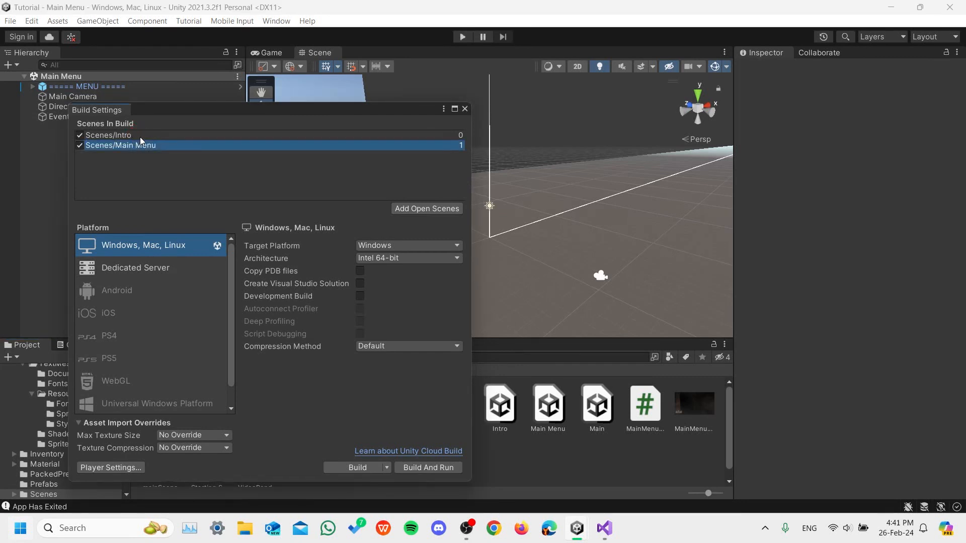
click(145, 136)
drag(135, 156, 134, 153)
click(146, 134)
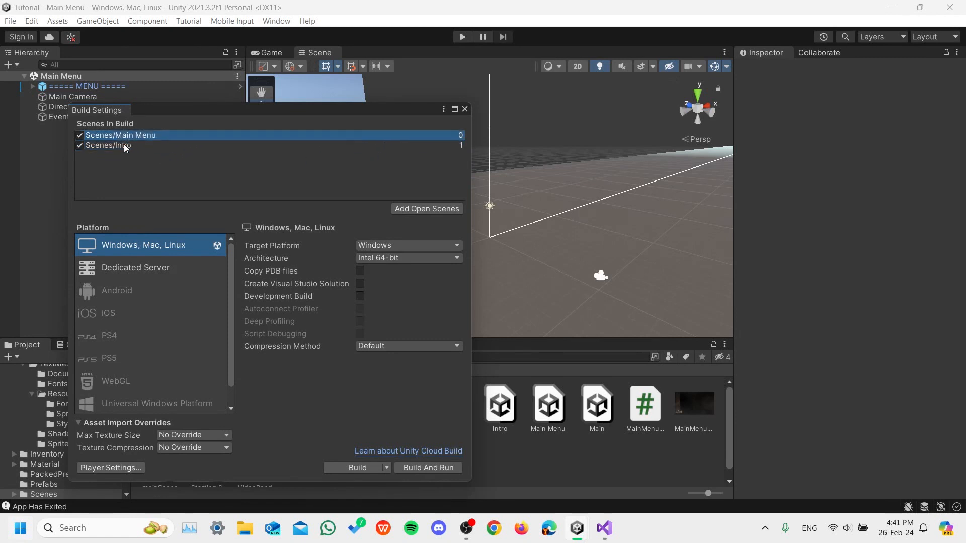
drag(113, 159, 119, 150)
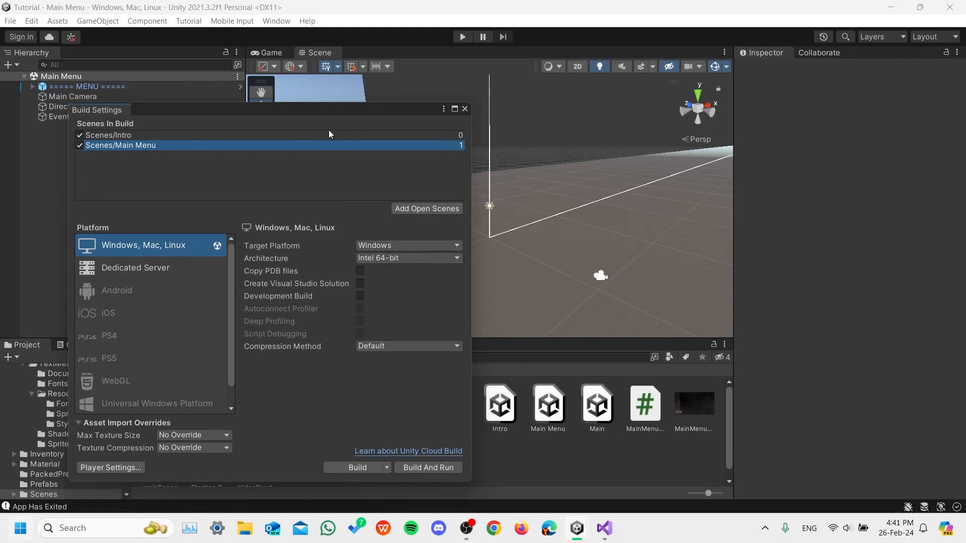
click(465, 110)
Delete the ===== MENU ===== and EventSystem objects from the Main Menu scene.
scroll(430, 447, down, 1)
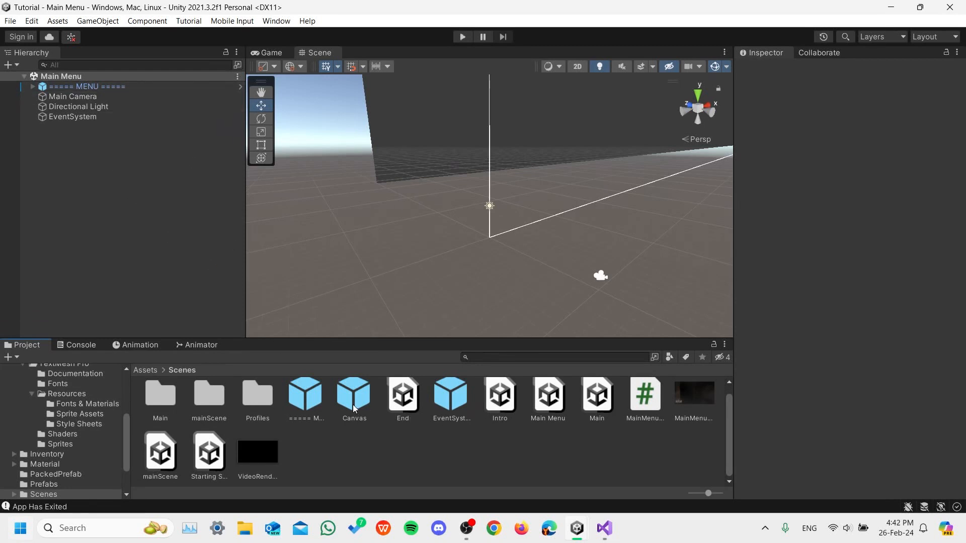
click(316, 397)
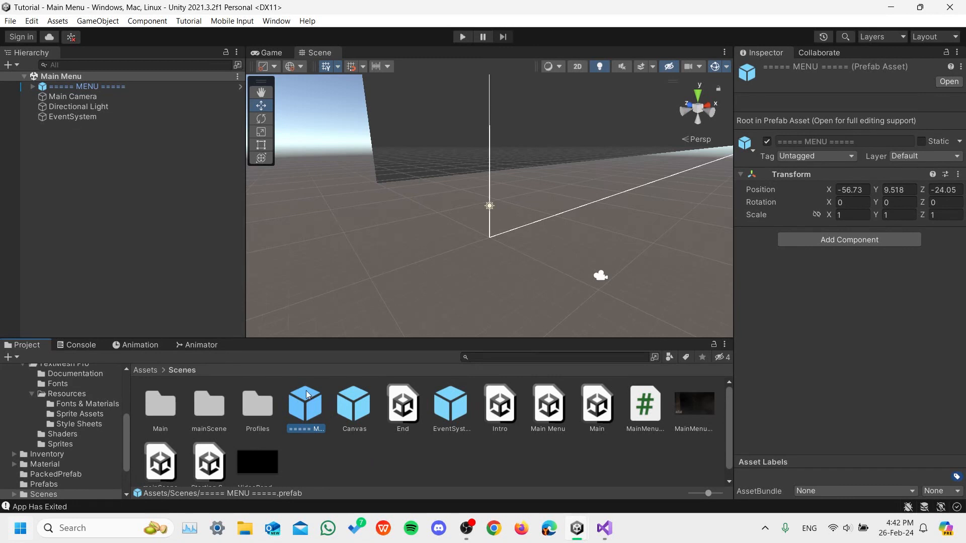
click(125, 88)
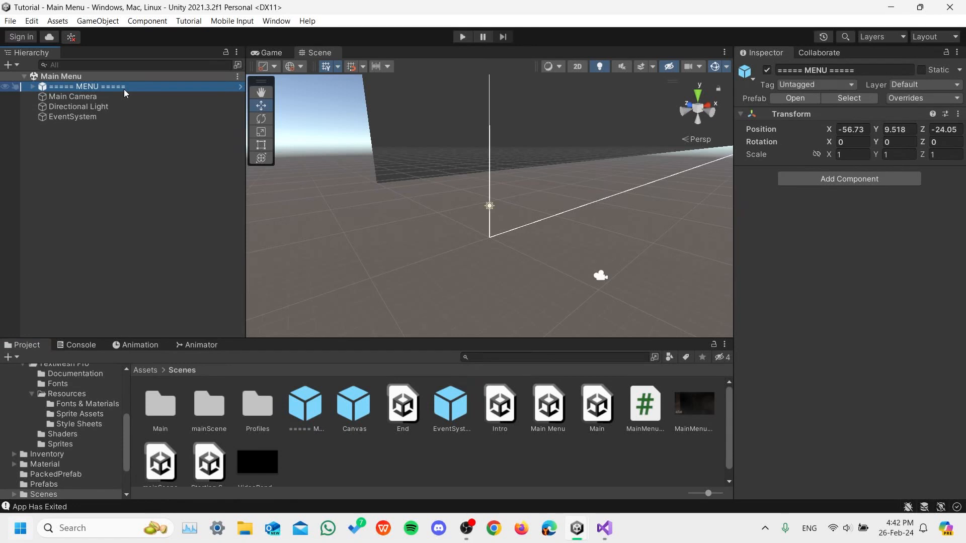
key(Delete)
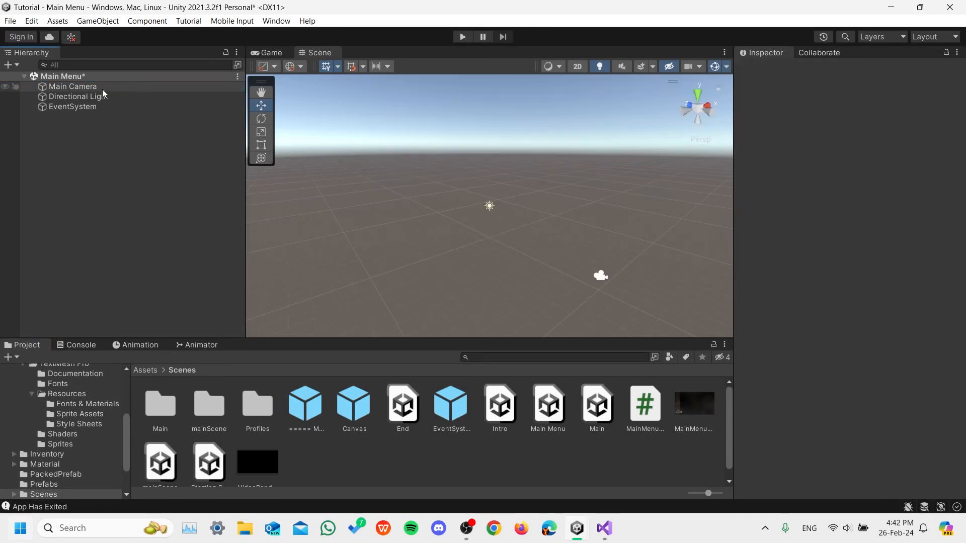
click(62, 106)
key(Delete)
Delete the ===== MENU ===== prefab, the EventSystem prefab and the MainMenuLogic script from the Scenes folder.
click(324, 414)
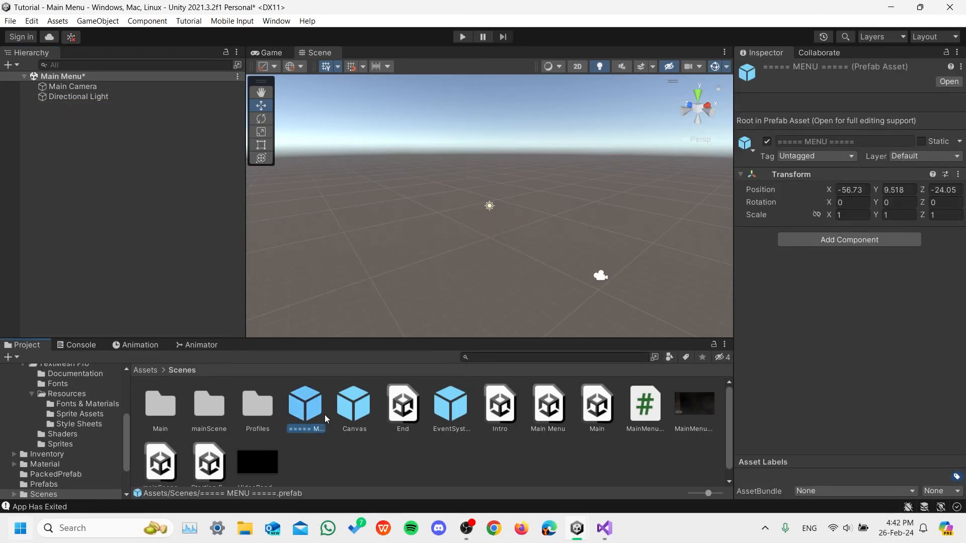
key(Delete)
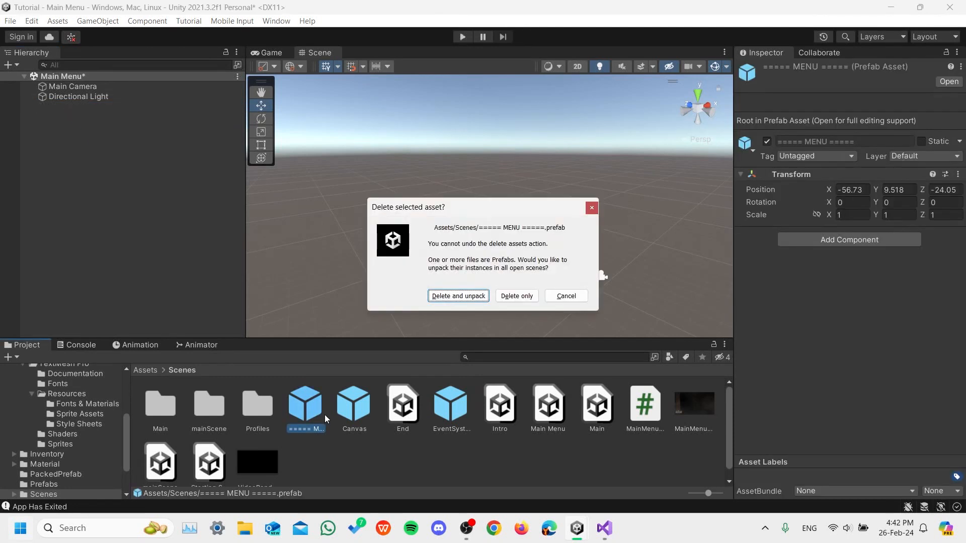
click(512, 297)
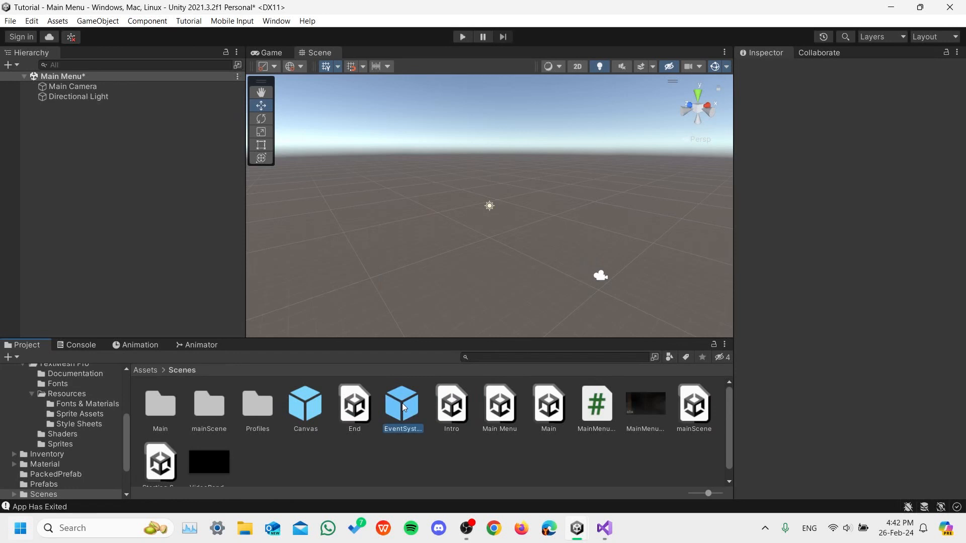
key(Delete)
click(515, 296)
click(538, 407)
key(Delete)
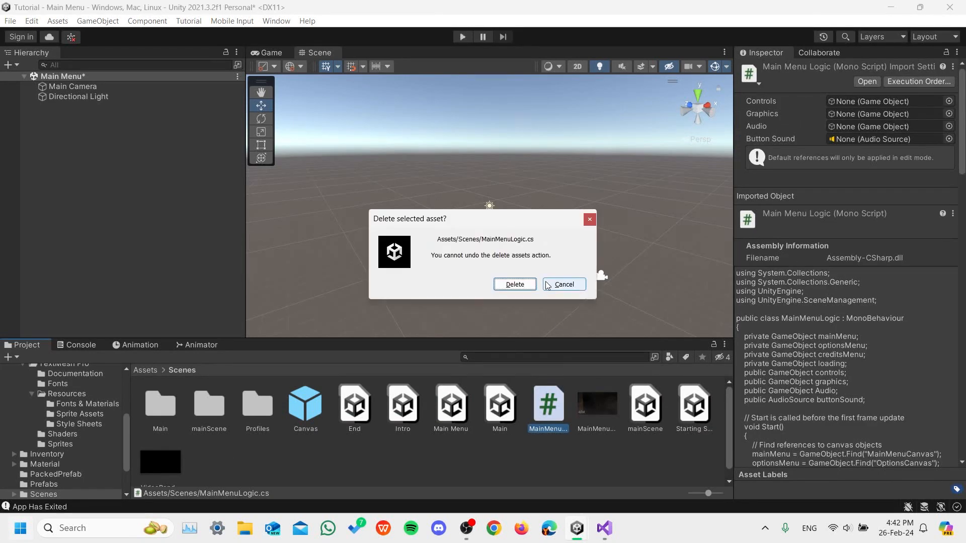
click(514, 285)
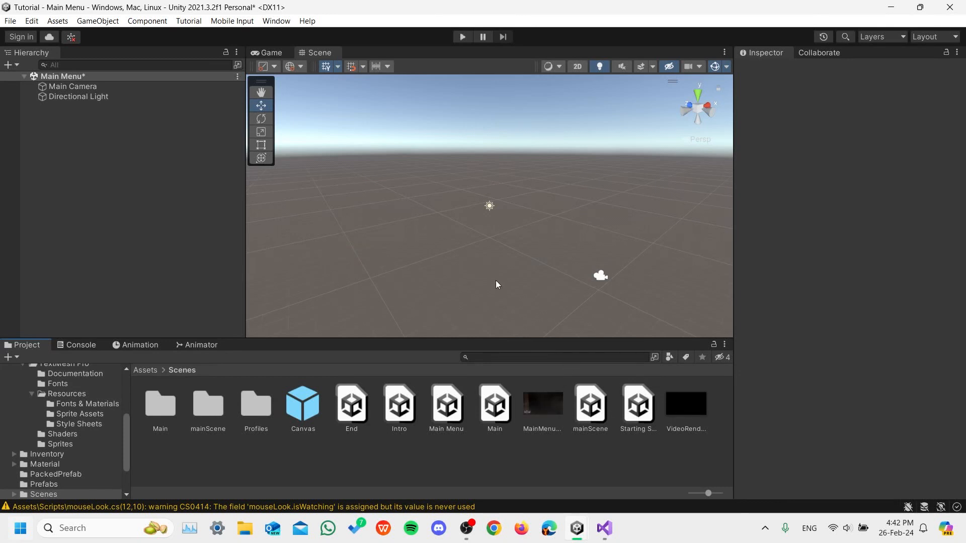
click(507, 240)
alt+drag(461, 272, 546, 229)
alt+drag(499, 286, 365, 301)
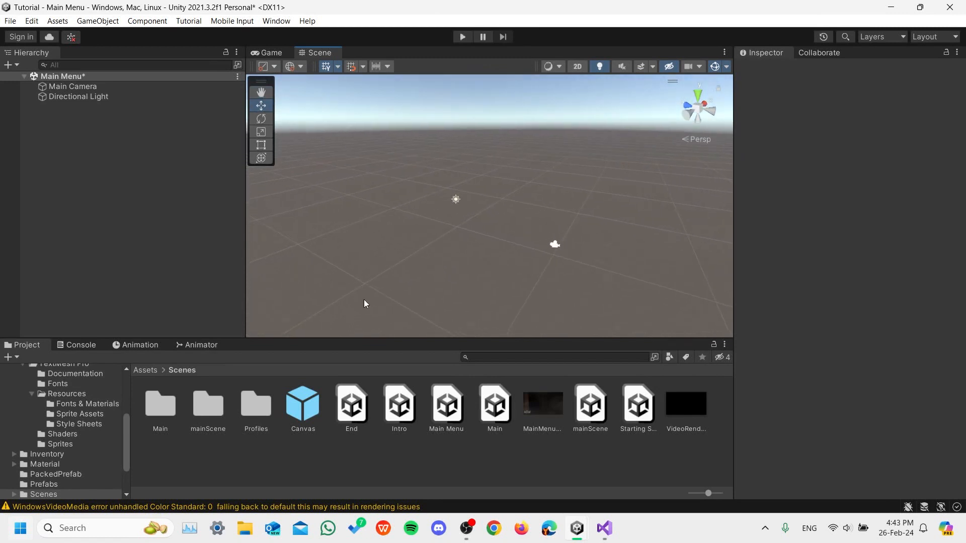
Switch to the Incia project, shrink its window, and open its Assets/Scripts/Logics folder.
mouse_move(580, 524)
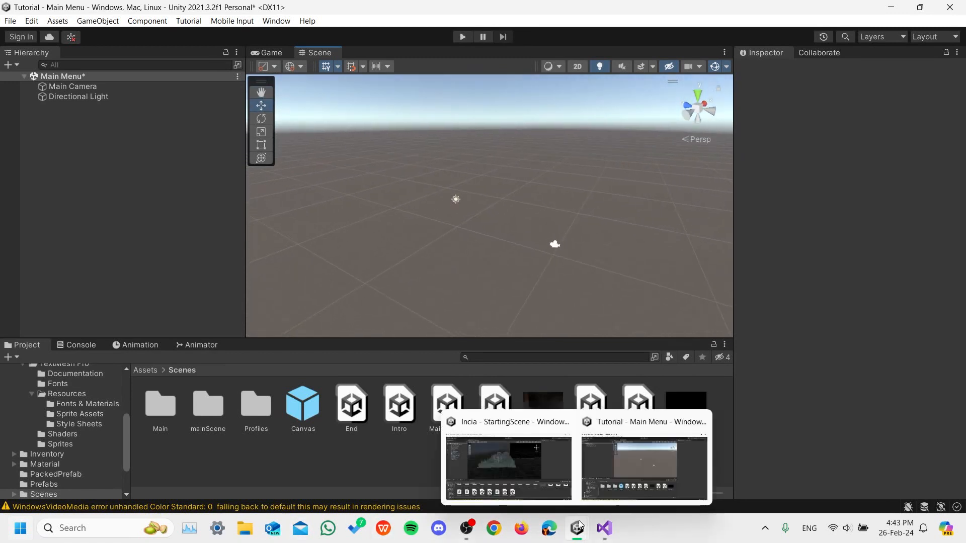
click(539, 472)
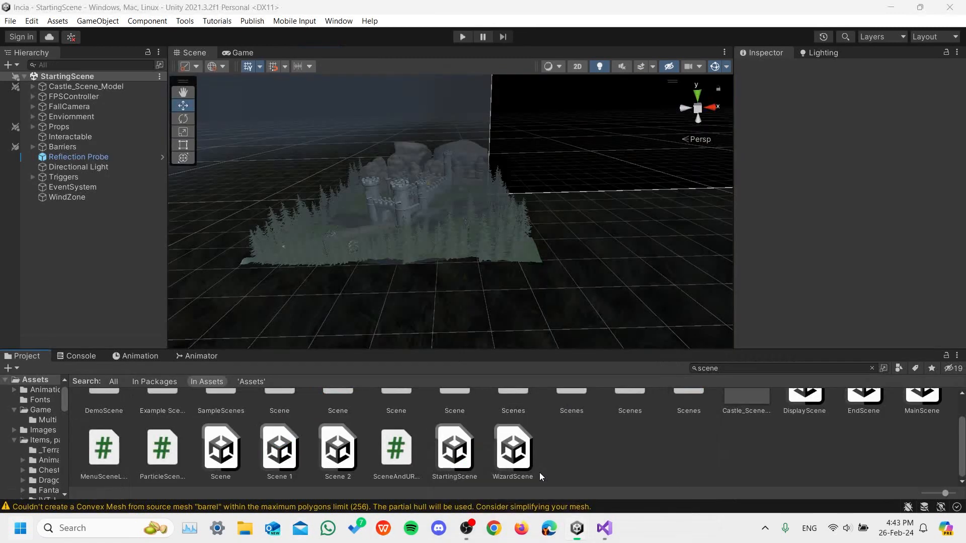
click(918, 9)
drag(753, 19, 609, 18)
click(688, 369)
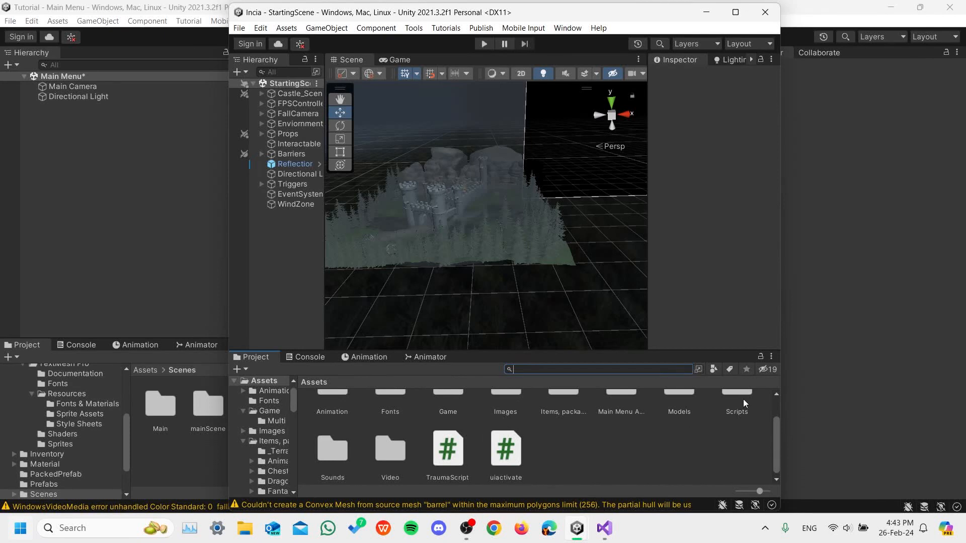
double_click(743, 401)
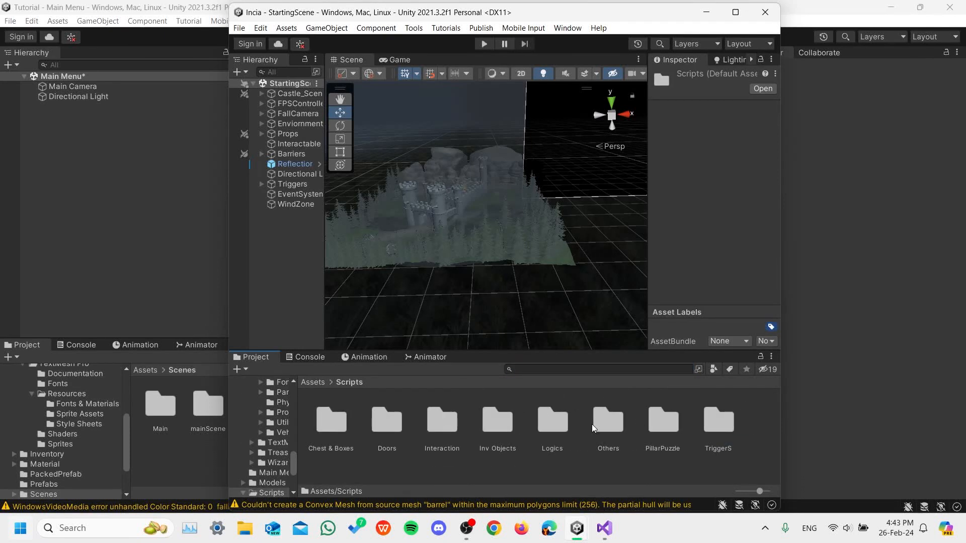
double_click(554, 422)
Copy the MainMenuLogic script and ===== MENU ===== prefab from Incia into the Tutorial project's Scenes folder, and minimize Incia.
drag(604, 11, 713, 22)
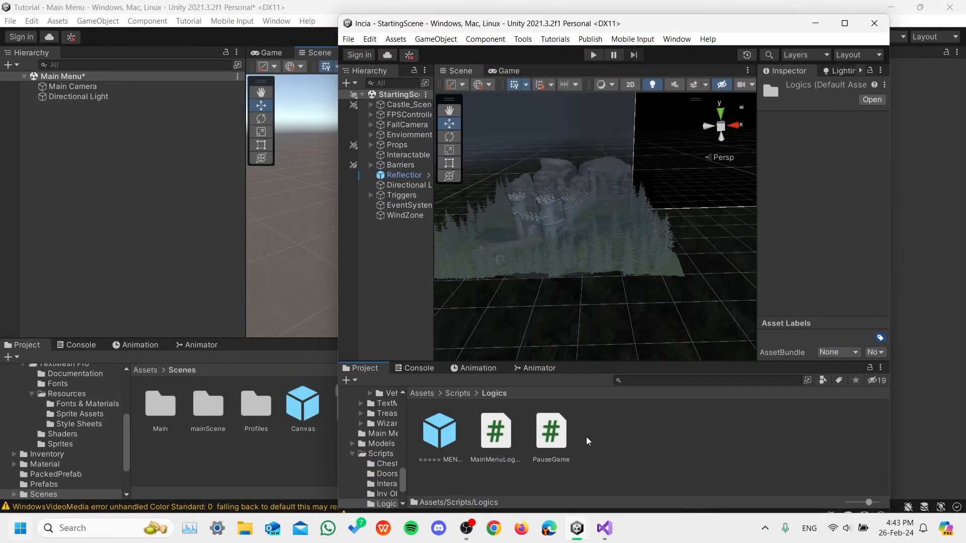
drag(506, 433, 282, 452)
drag(245, 450, 282, 455)
click(437, 441)
drag(437, 440, 268, 470)
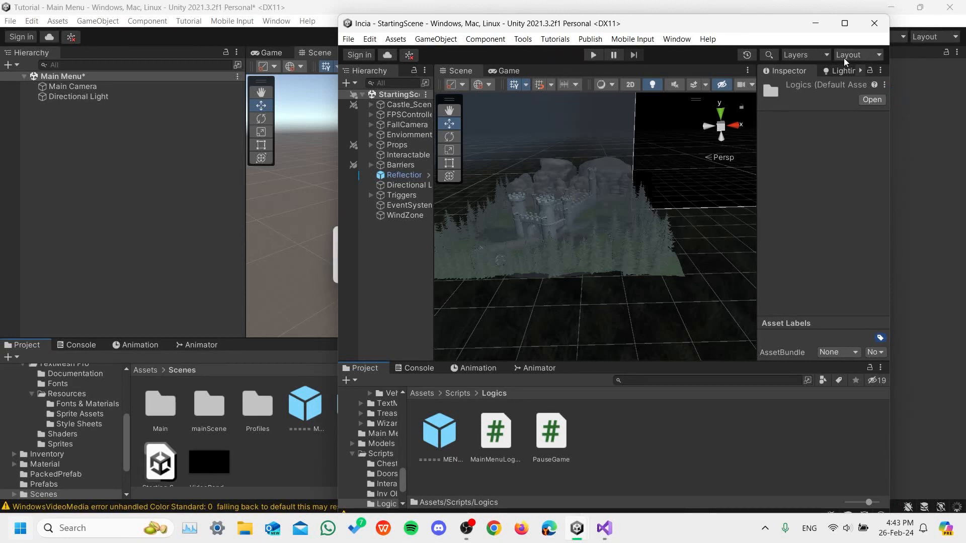
click(818, 22)
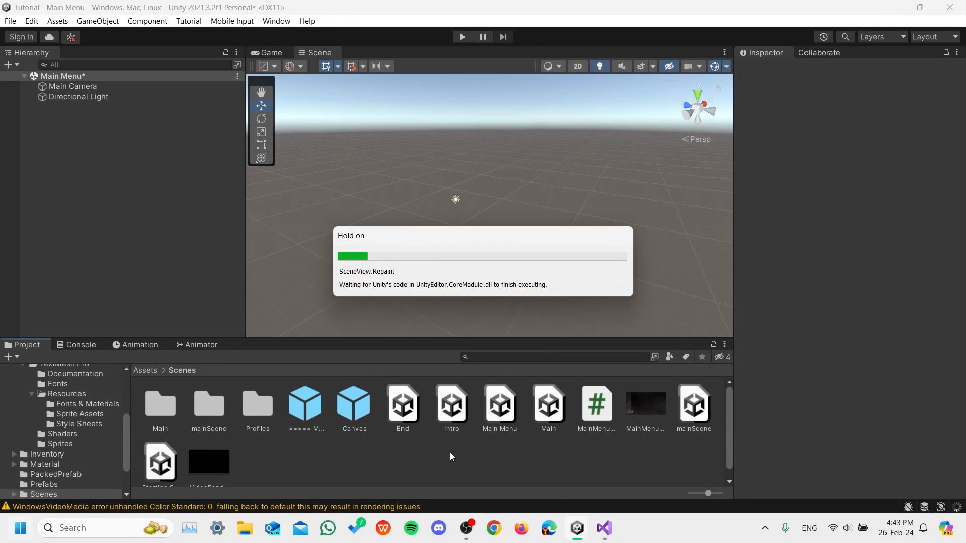
Open the ===== MENU ===== prefab for editing and view its menu canvases from the front.
alt+drag(446, 255, 632, 219)
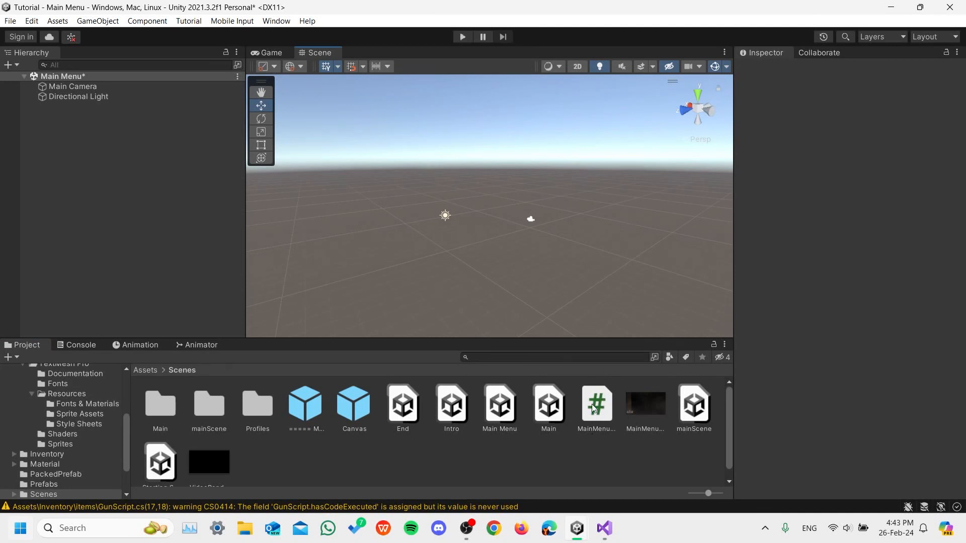
double_click(305, 405)
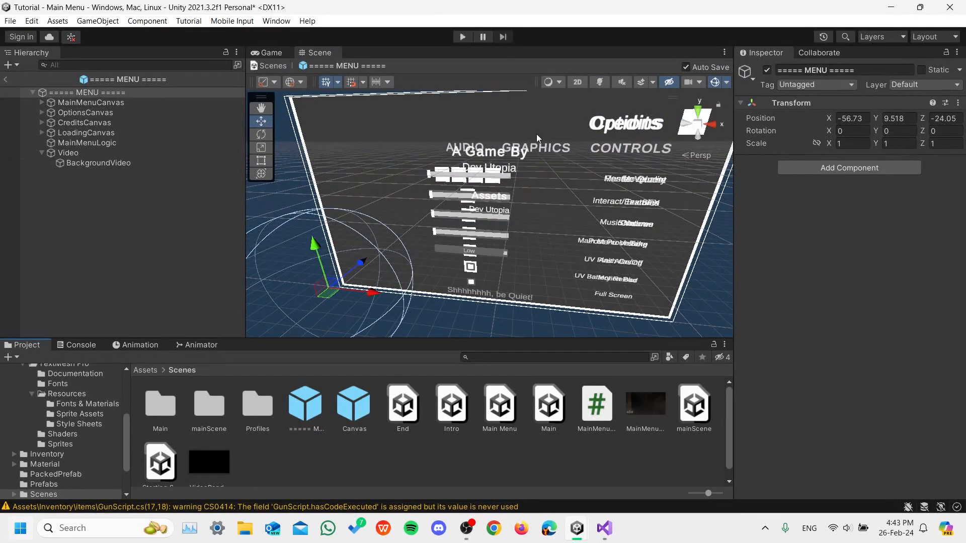
scroll(514, 225, down, 5)
alt+drag(508, 300, 549, 273)
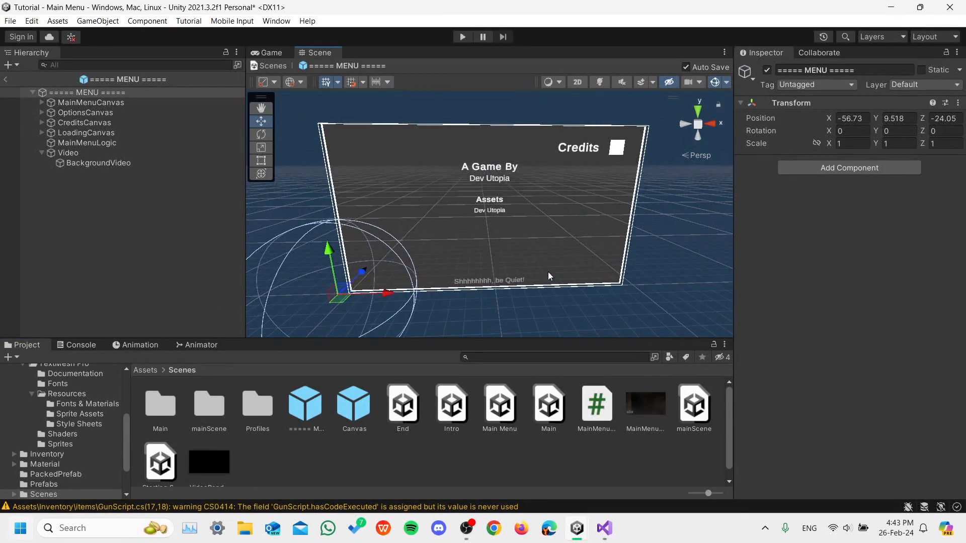
Assign MainMenuVideo 1 as the Video Clip of BackgroundVideo's Video Player.
click(619, 152)
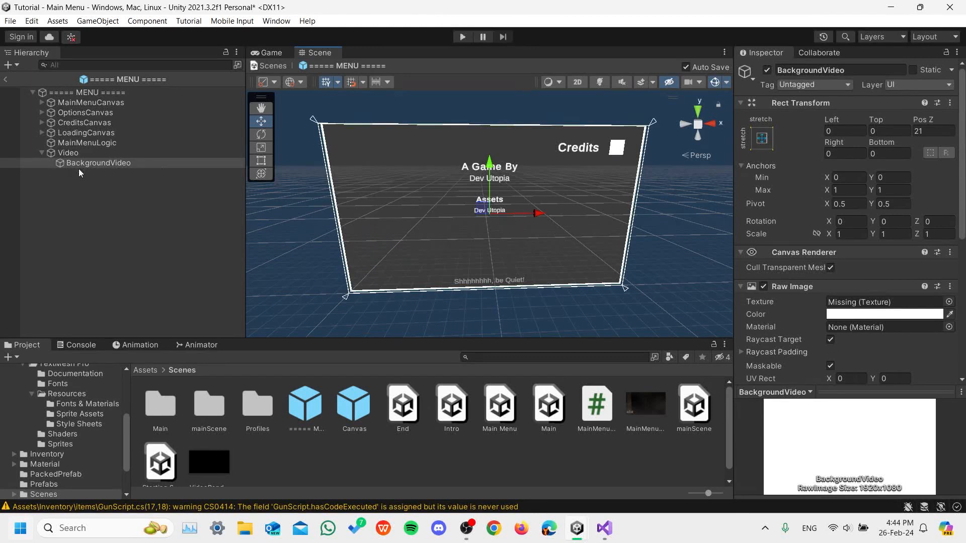
scroll(807, 354, down, 3)
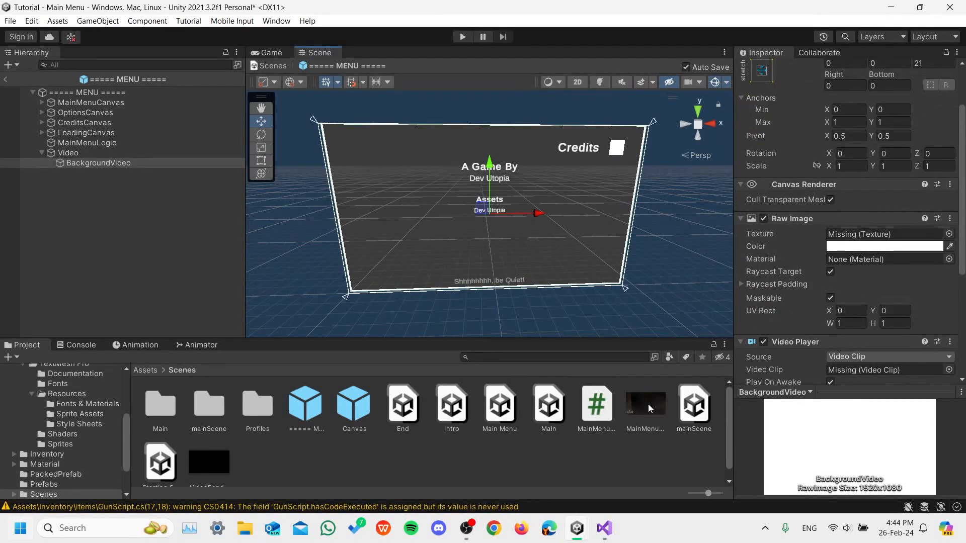
drag(644, 406, 879, 369)
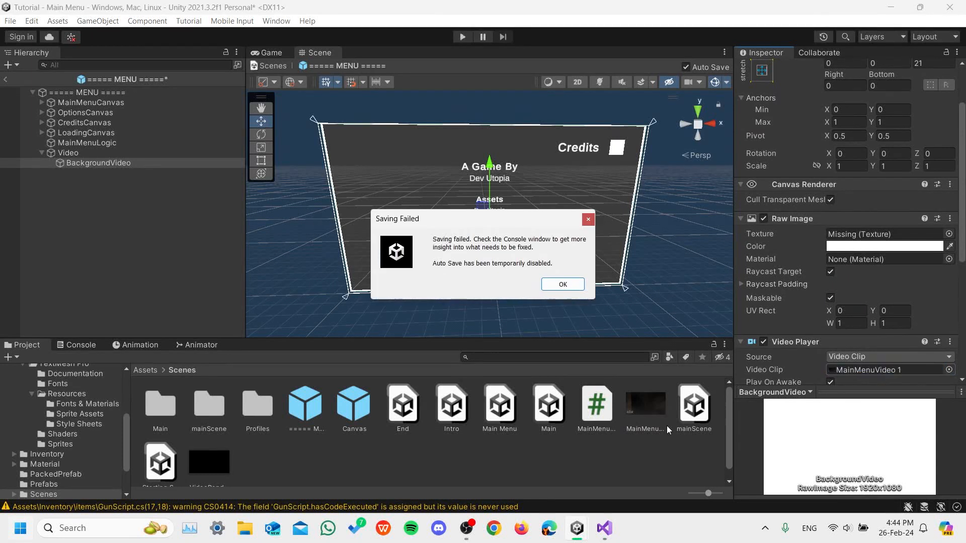
click(566, 285)
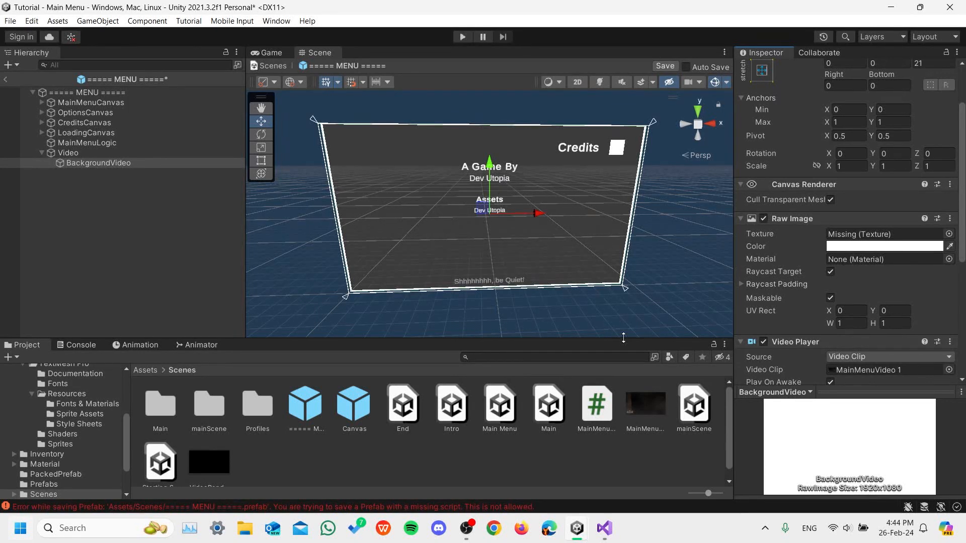
Assign the MainMenuLogic script to the MainMenuLogic object's missing script and set Button Sound to the object's own Audio Source.
click(67, 142)
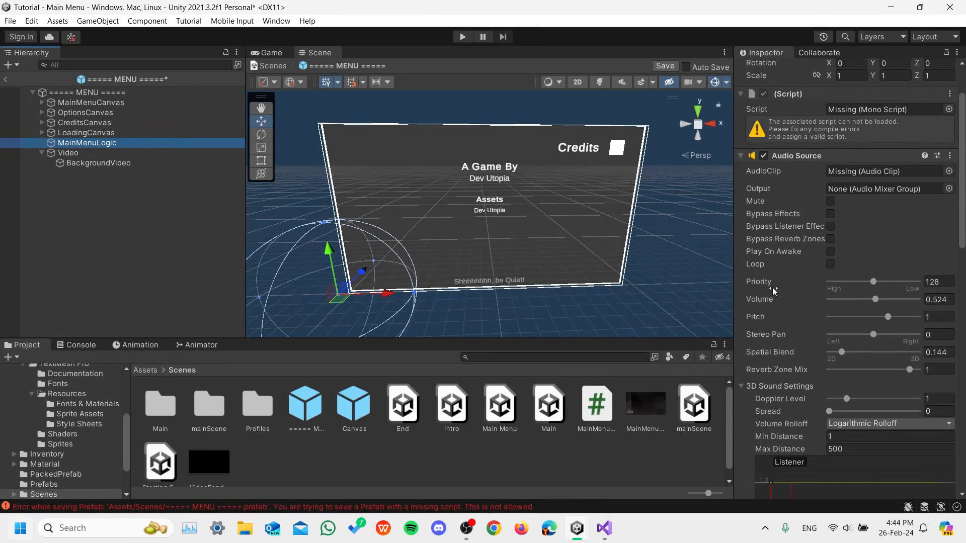
drag(602, 406, 855, 177)
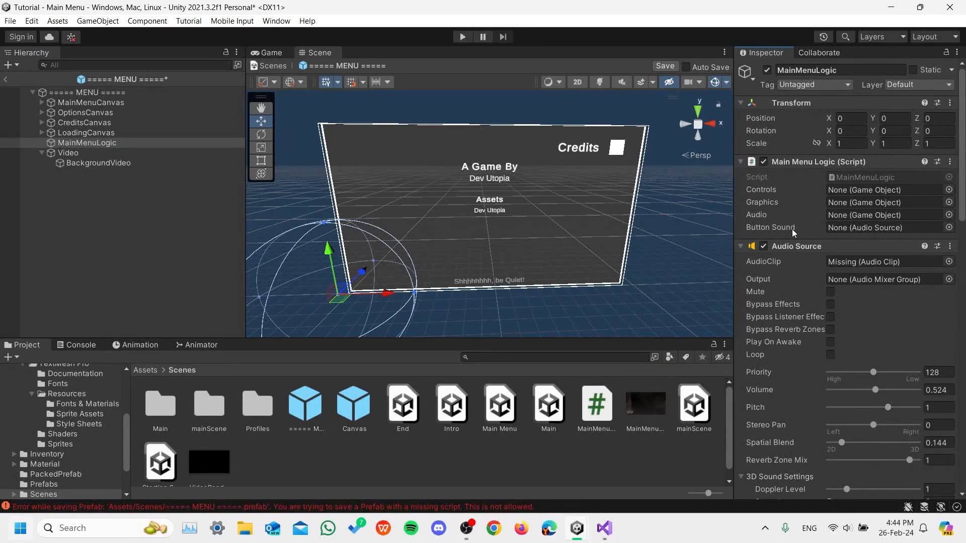
drag(798, 245, 861, 229)
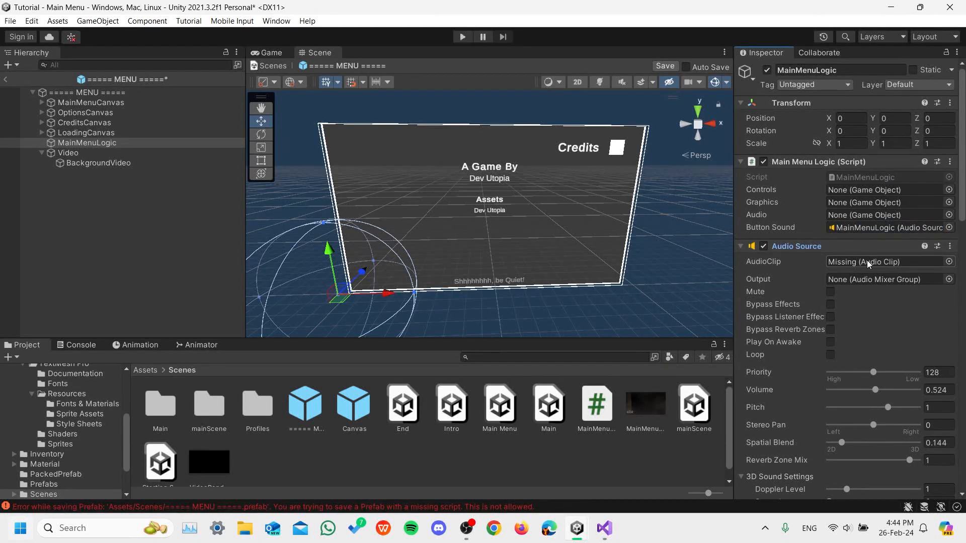
Assign the "Activate S..." sound from the Sounds folder to the missing AudioClip of MainMenuLogic's first Audio Source.
click(144, 370)
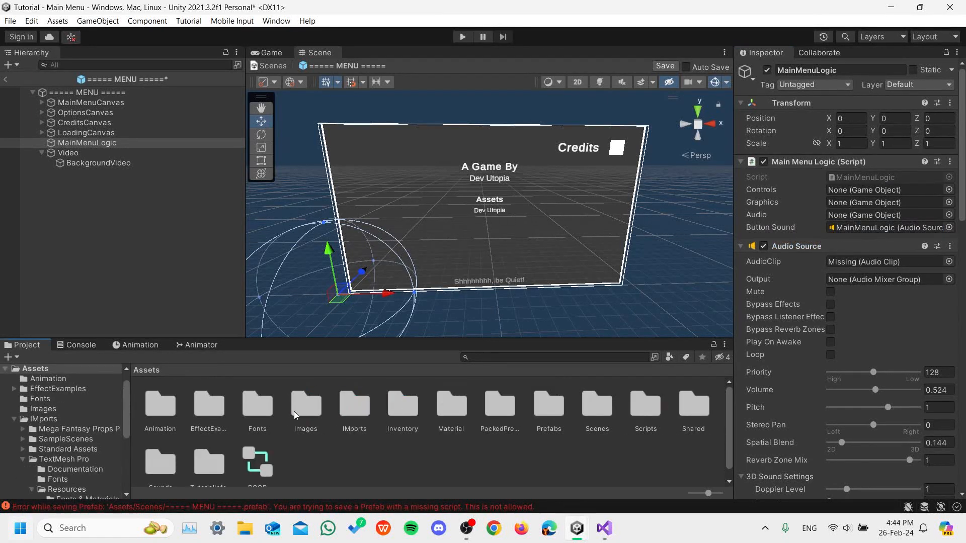
scroll(605, 418, down, 1)
click(159, 456)
double_click(158, 456)
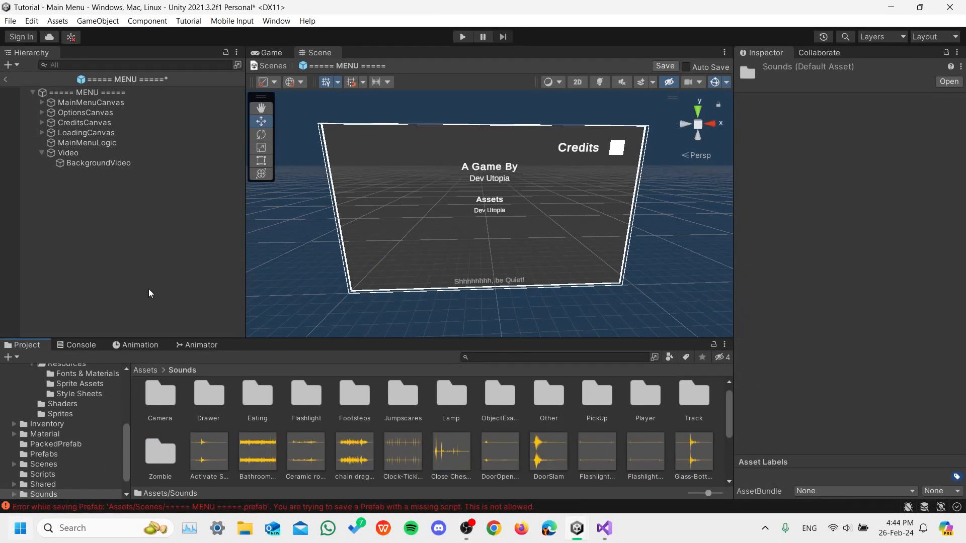
click(114, 145)
drag(200, 449, 885, 262)
click(741, 246)
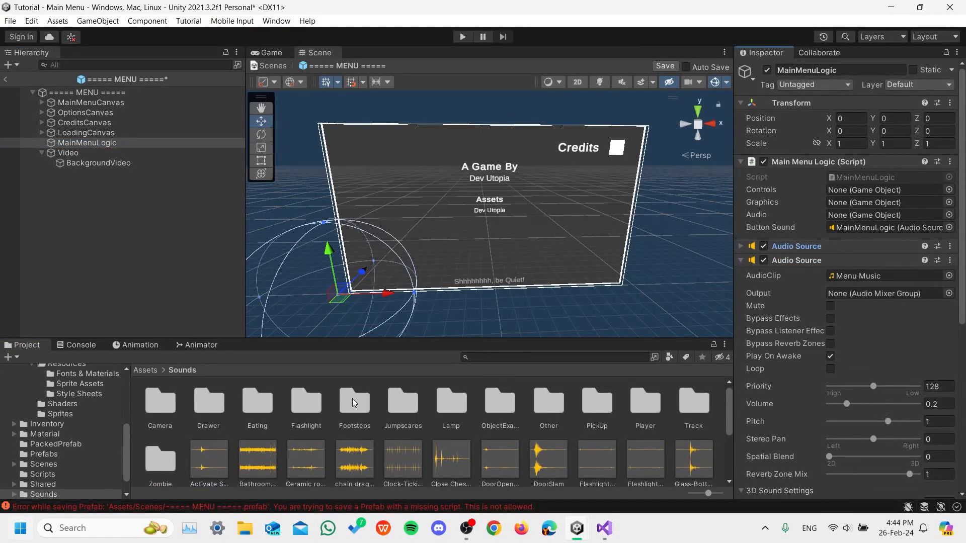
Assign ControlsCanvas, GraphicsCanvas and AudioCanvas to the Controls, Graphics and Audio references of MainMenuLogic's script.
click(145, 370)
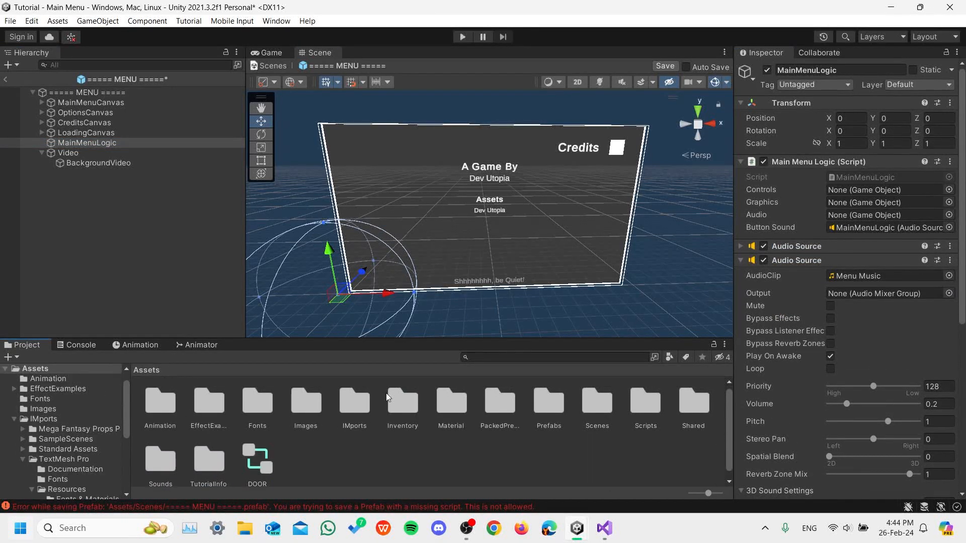
double_click(598, 402)
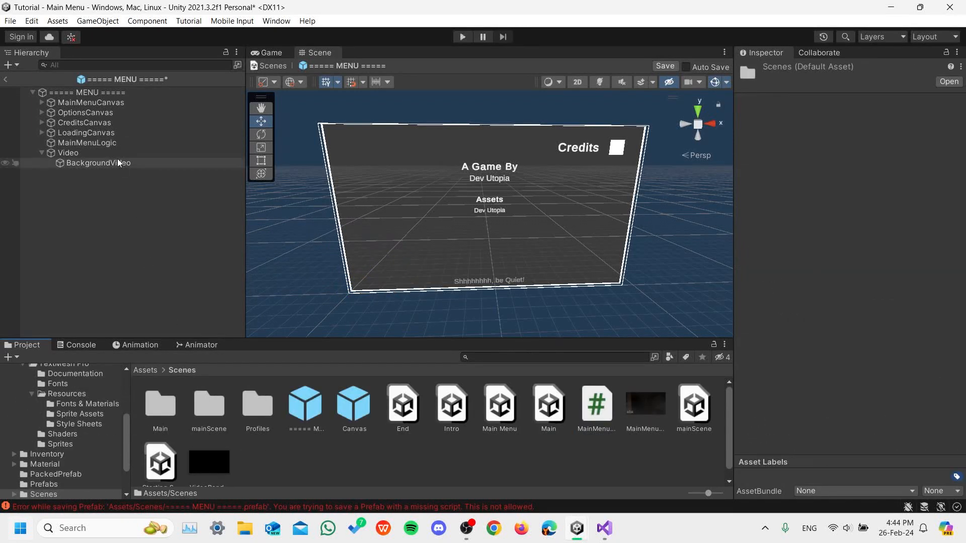
click(107, 143)
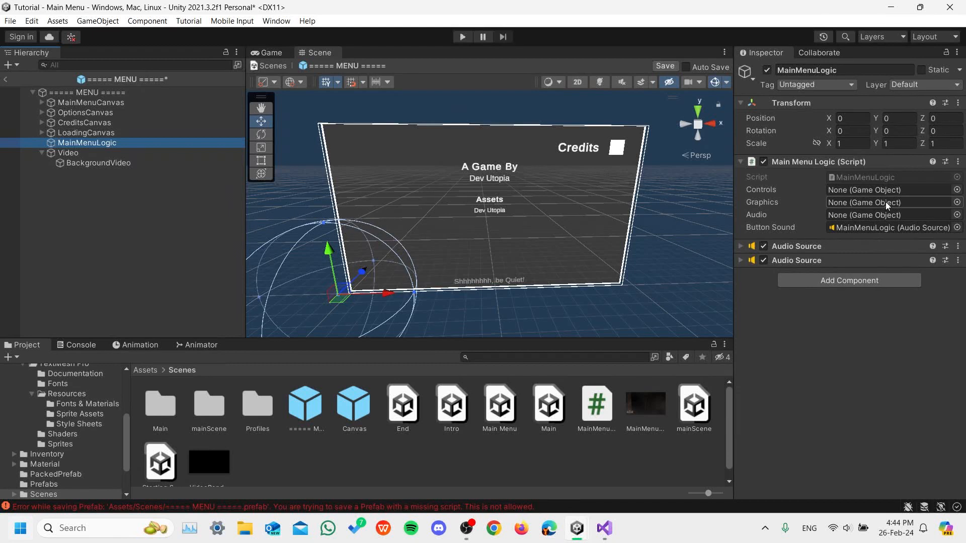
click(41, 112)
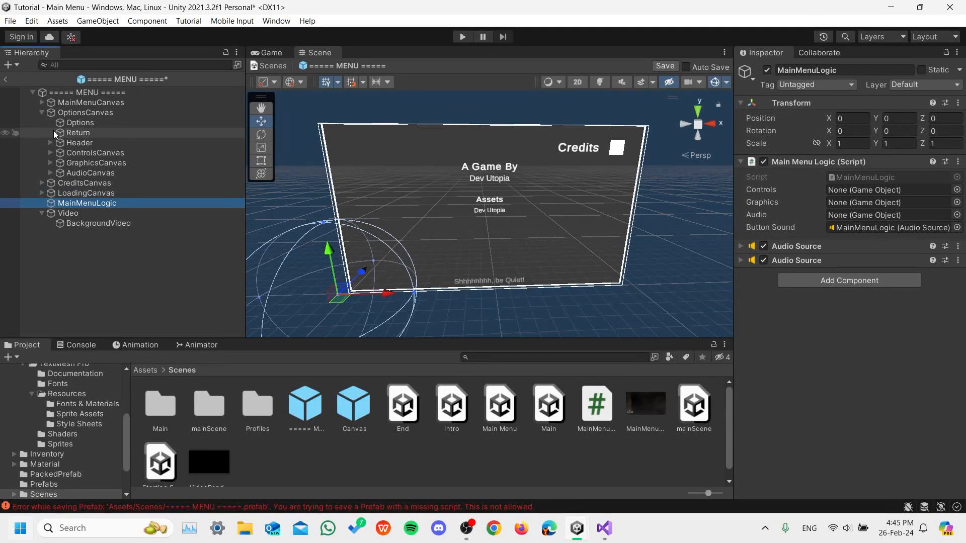
drag(122, 154, 885, 190)
drag(73, 165, 885, 202)
drag(198, 173, 861, 217)
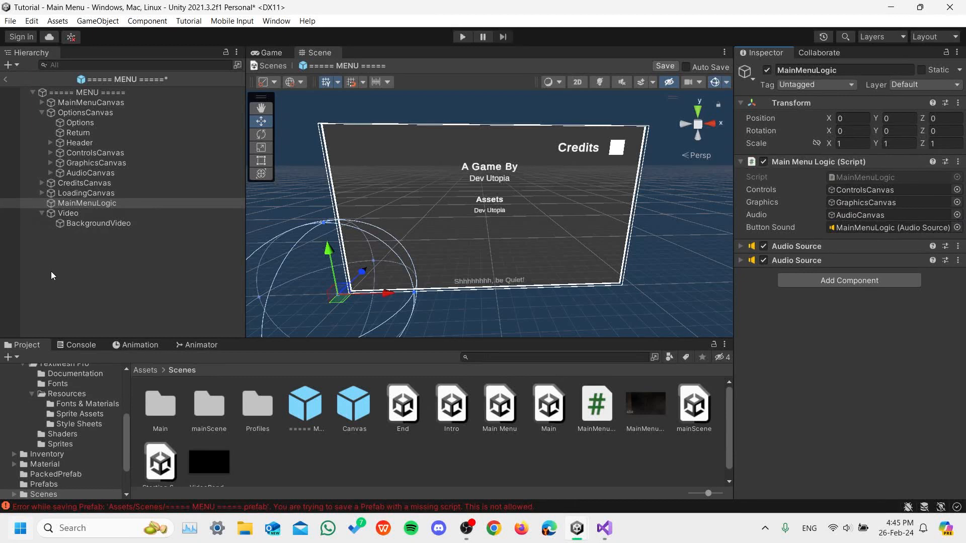
Filter the prefab hierarchy by "text" and set the Font Asset of all Text objects, excluding DropdownTextures and LoadingText, to BANKGOTHIC REGULAR SDF.
click(32, 93)
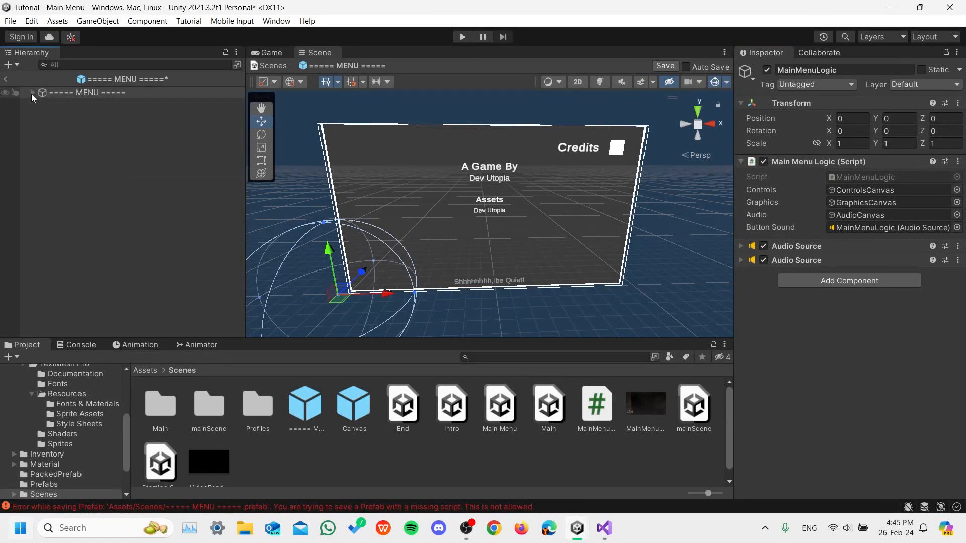
click(32, 92)
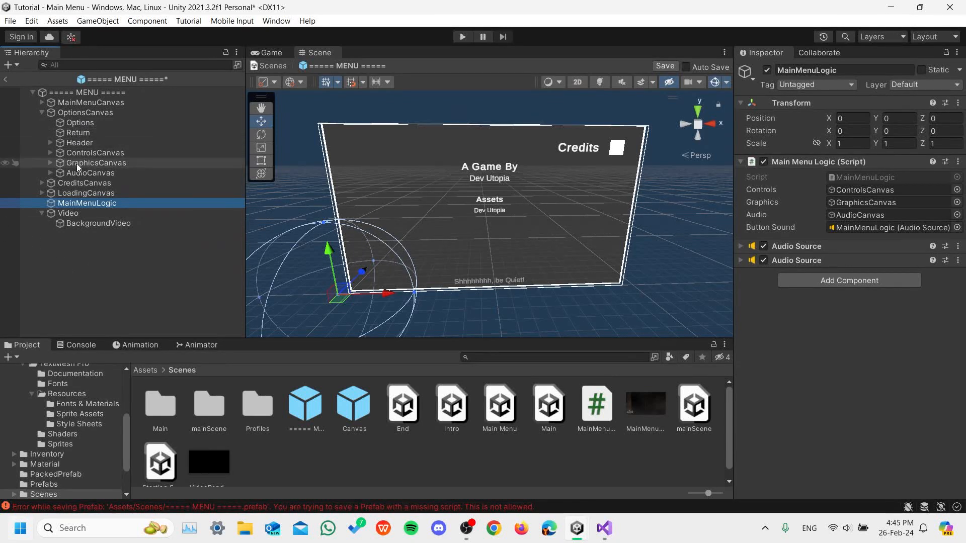
click(95, 65)
text(text)
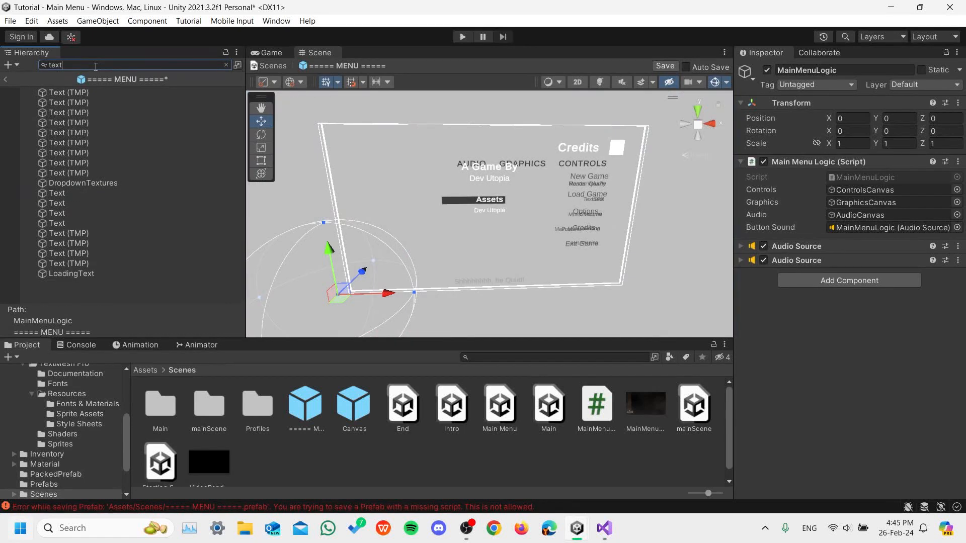
click(85, 95)
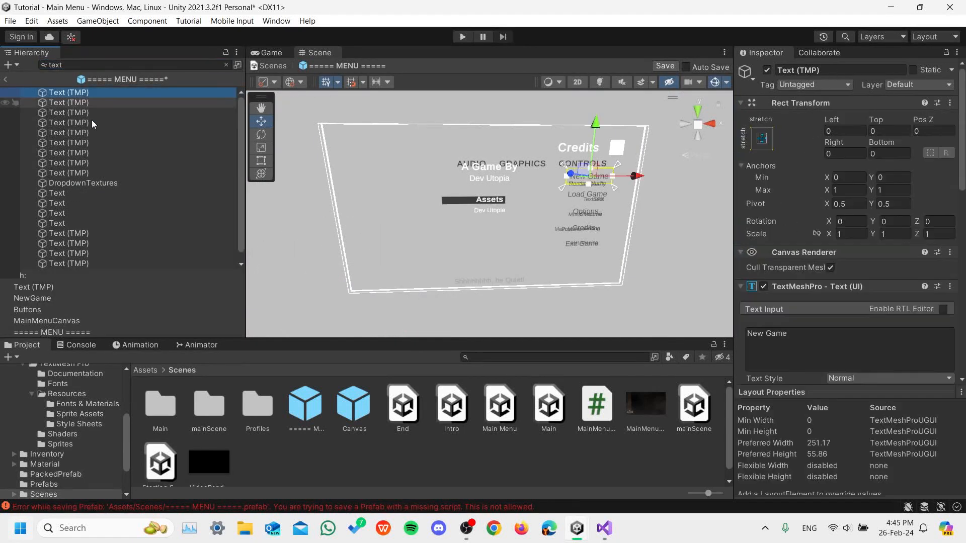
shift+click(112, 262)
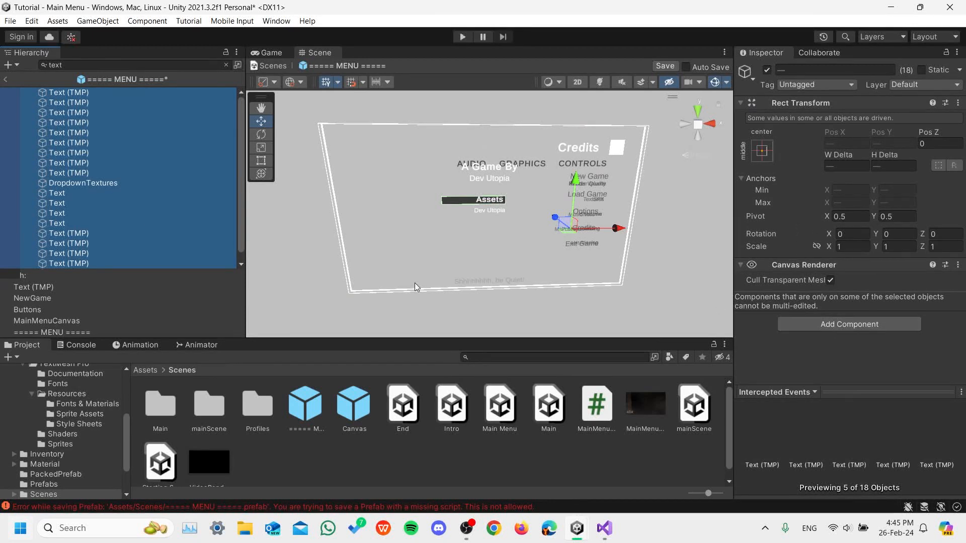
scroll(178, 186, down, 1)
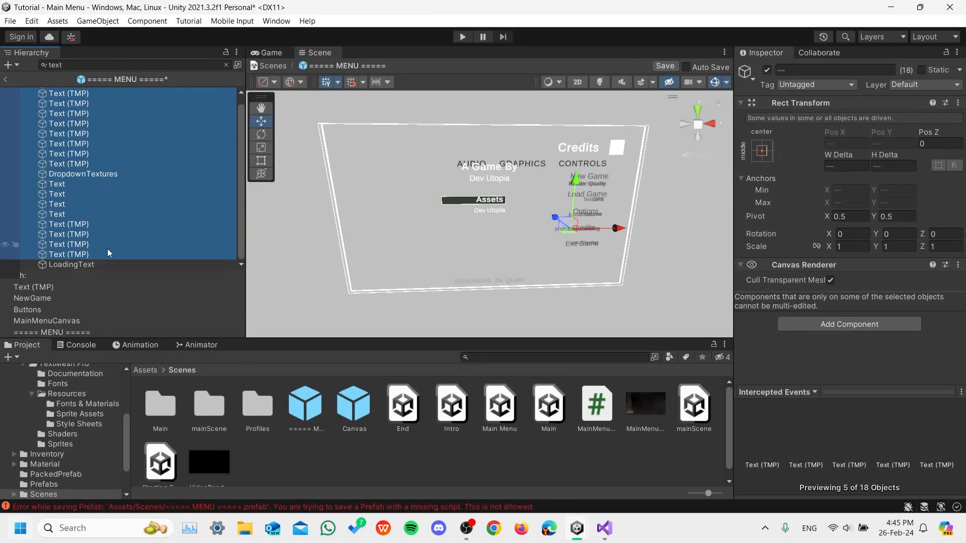
ctrl+click(116, 176)
scroll(854, 202, down, 5)
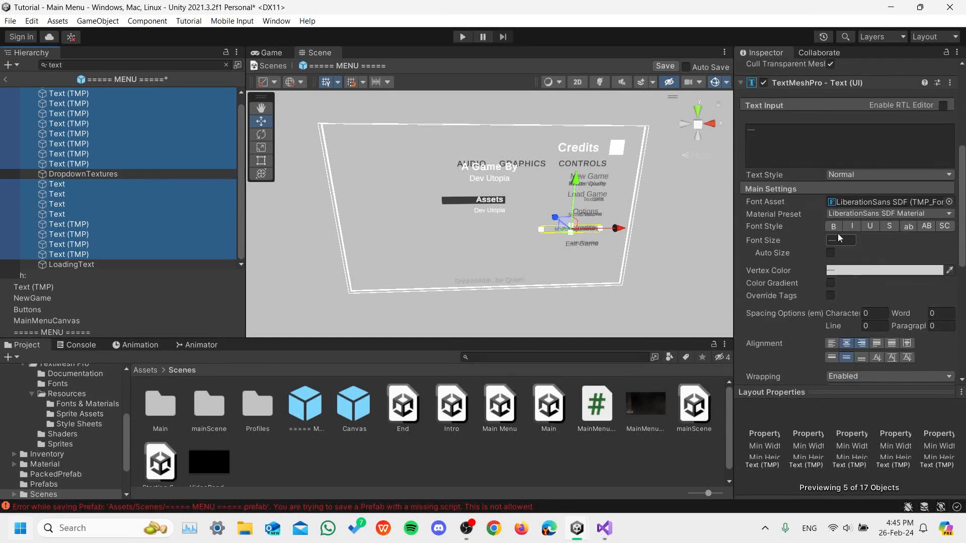
click(949, 202)
click(833, 286)
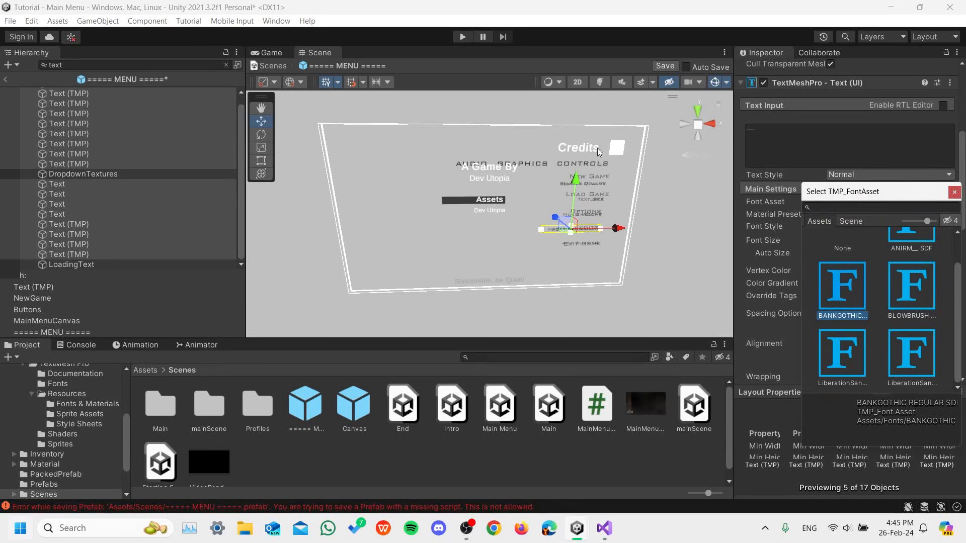
click(954, 193)
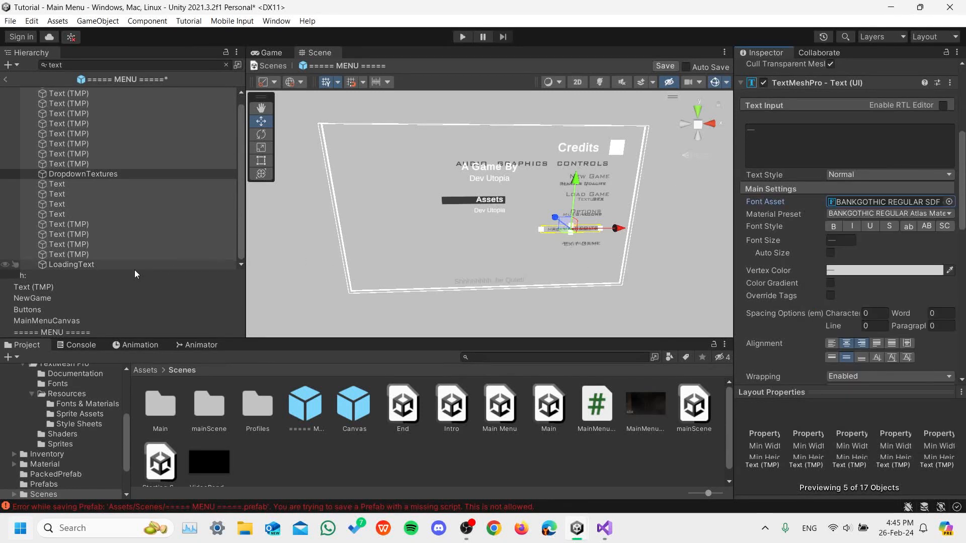
scroll(125, 223, up, 1)
scroll(123, 208, down, 1)
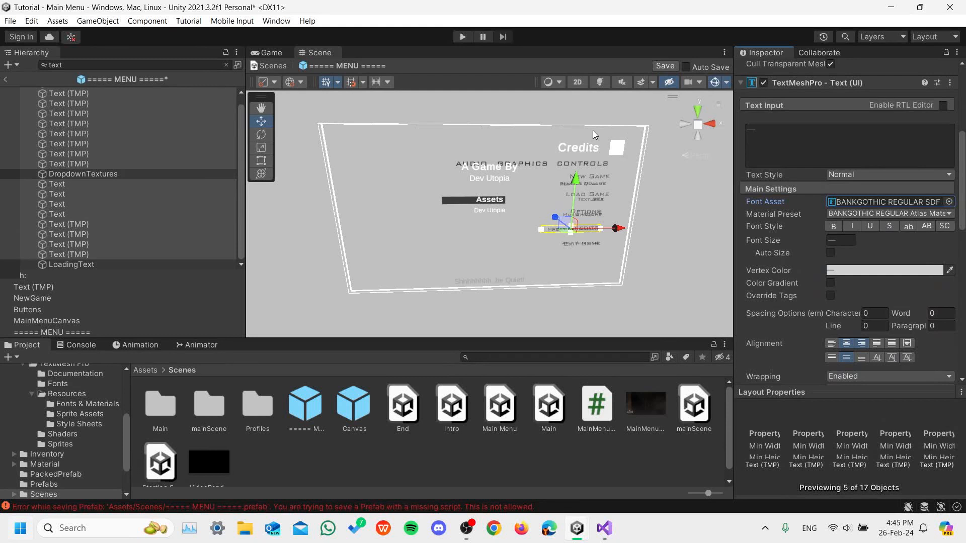
Clear the hierarchy filter and select the Credits title text in CreditsCanvas to check its TextMeshPro settings.
click(500, 171)
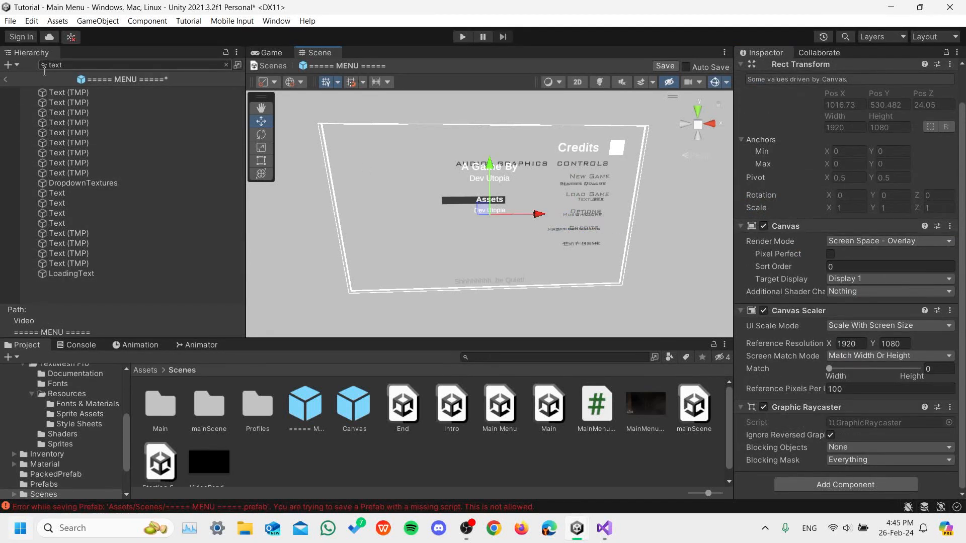
click(226, 65)
click(593, 152)
click(593, 152)
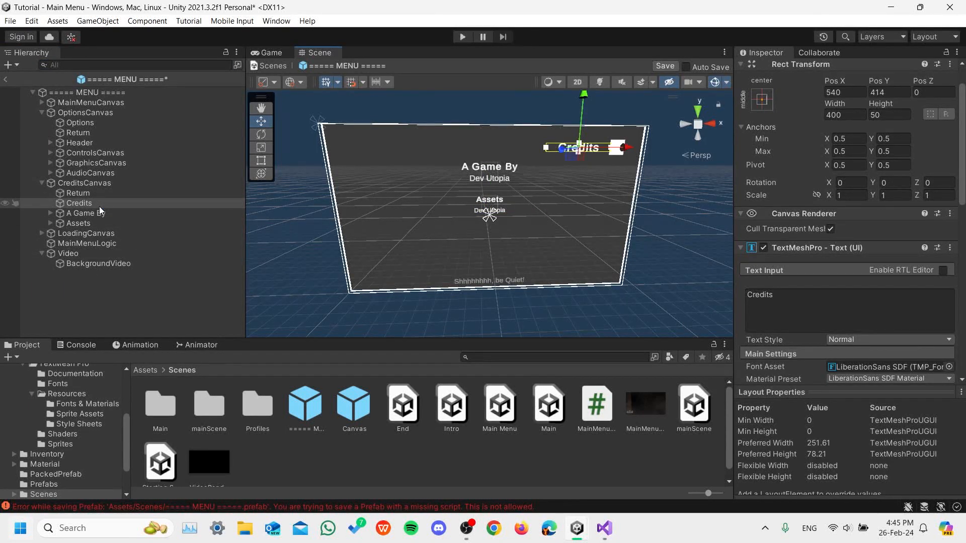
scroll(858, 351, down, 2)
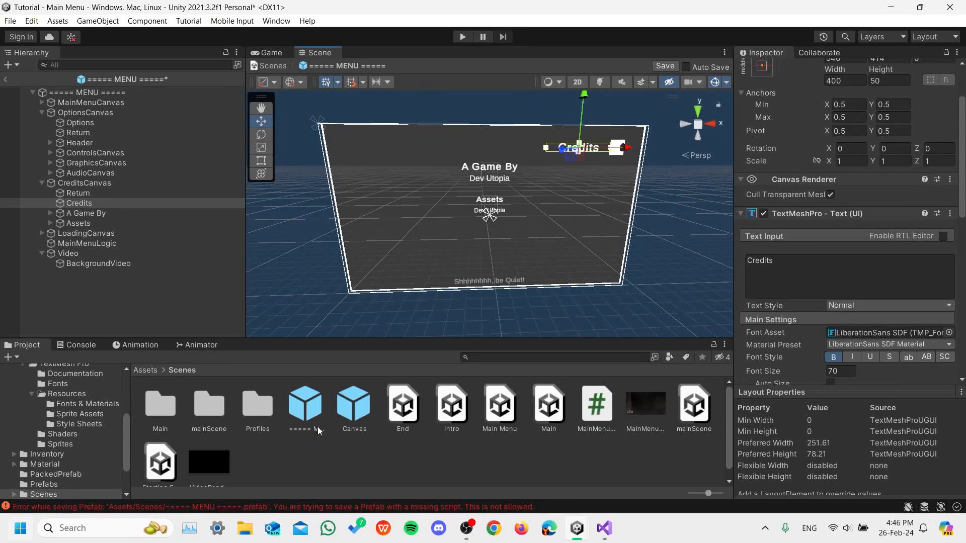
Clear all logged messages from the Console.
click(71, 345)
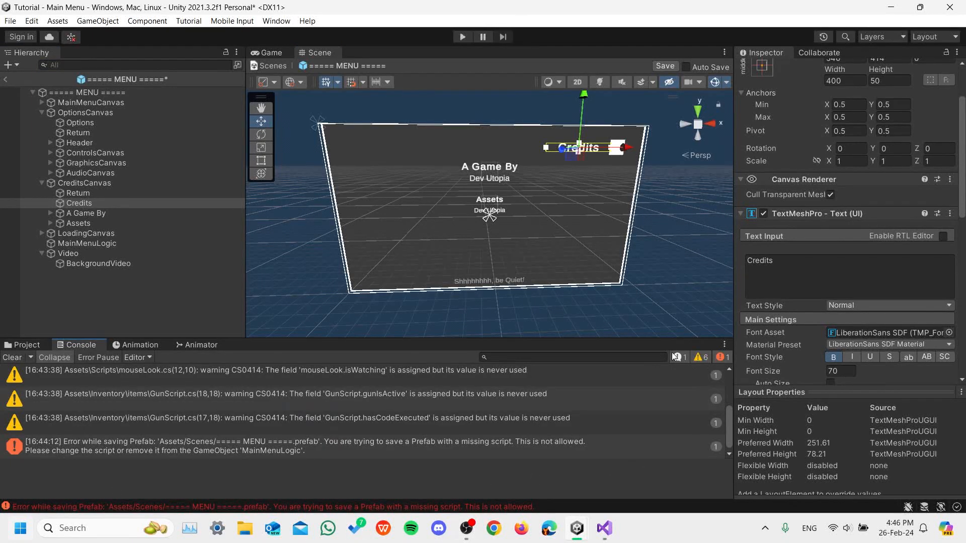
click(13, 358)
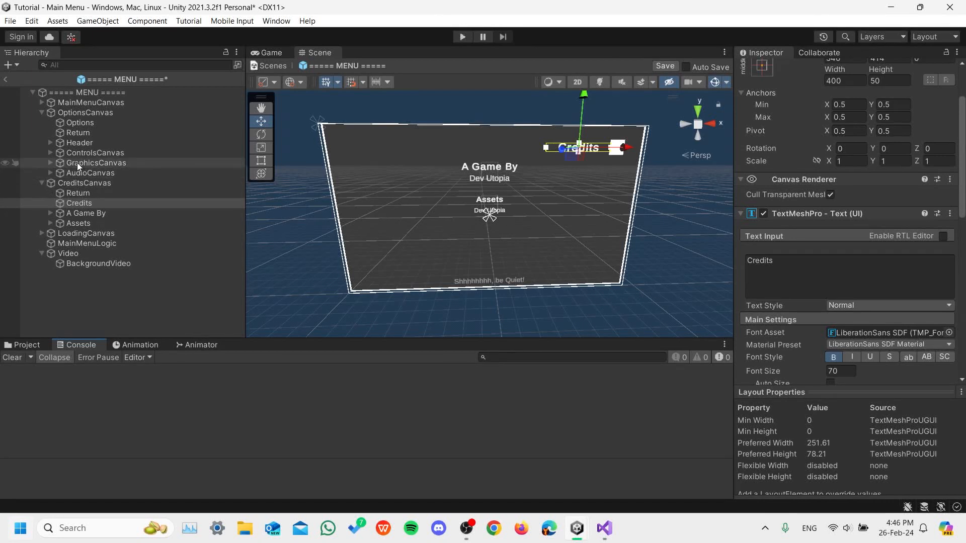
Assign VideoRender as both the Video Player's Target Texture and the Raw Image's Texture on BackgroundVideo.
click(89, 261)
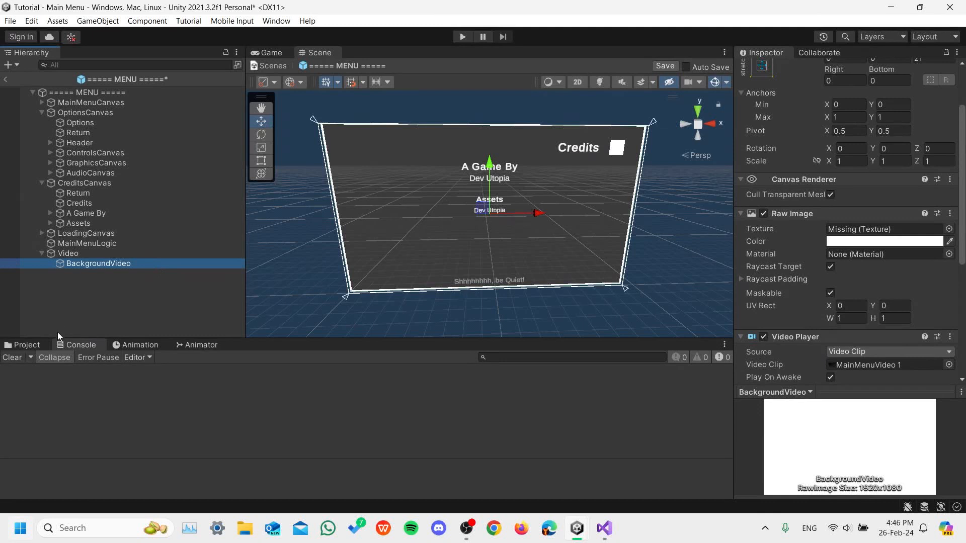
click(27, 345)
scroll(755, 254, down, 3)
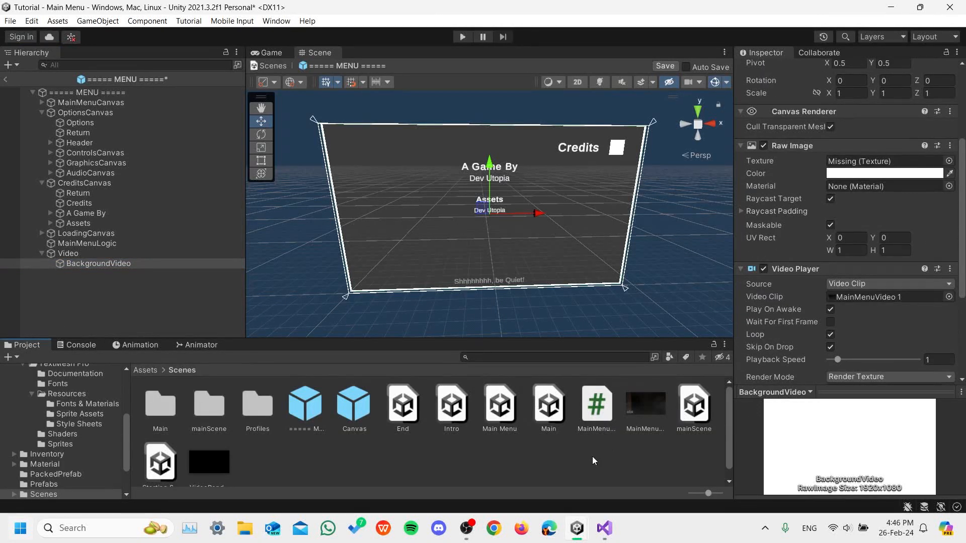
click(789, 297)
scroll(863, 297, down, 4)
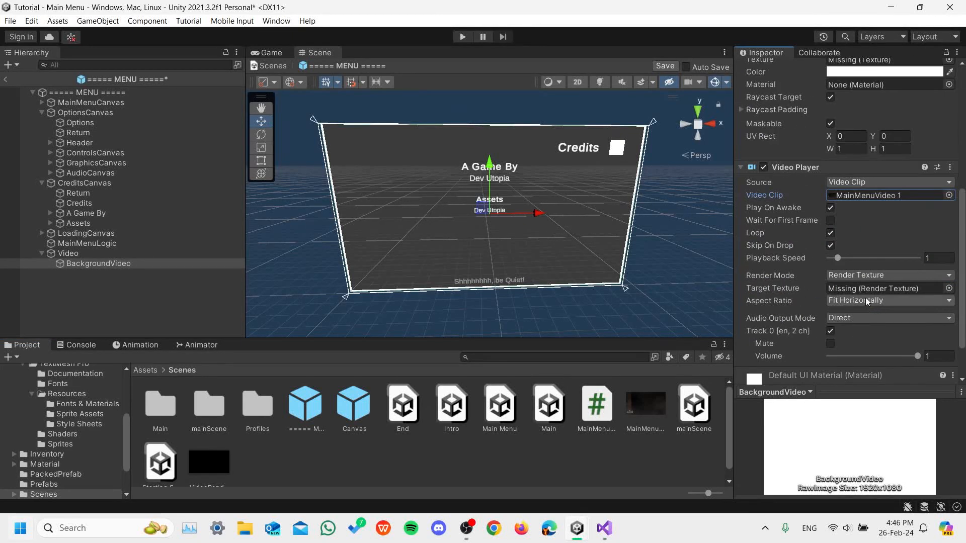
drag(797, 272, 866, 196)
drag(198, 479, 855, 289)
drag(210, 462, 889, 304)
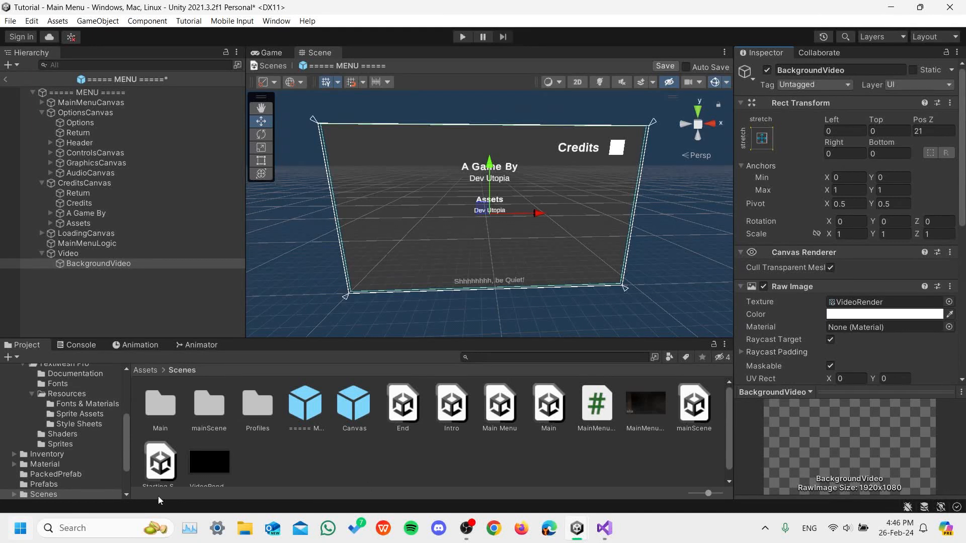
Inspect the settings of the VideoRender render texture in the Scenes folder.
click(213, 460)
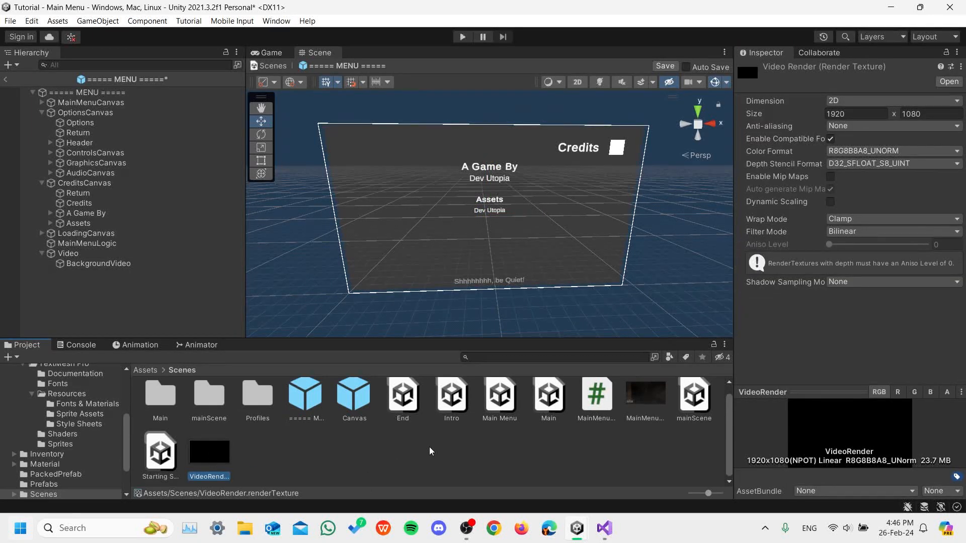
click(474, 462)
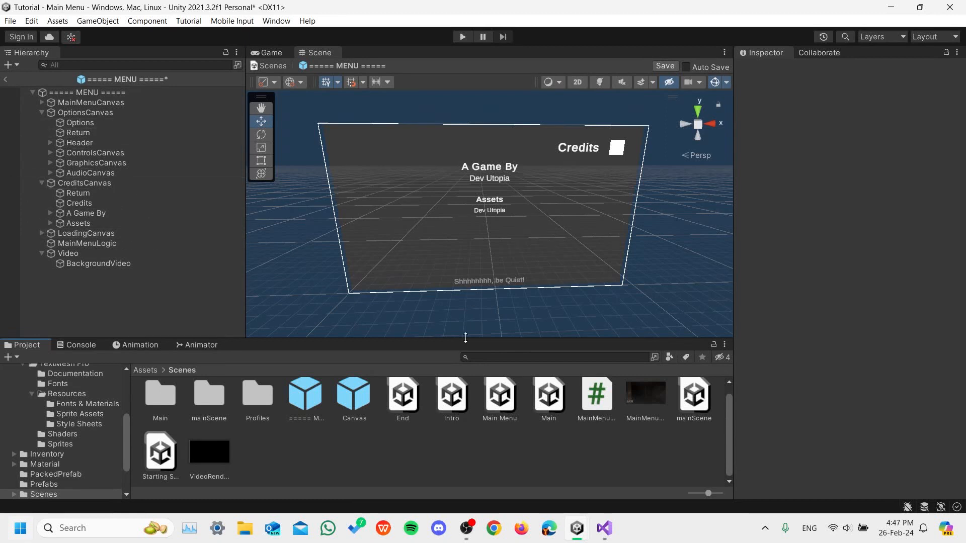
scroll(359, 426, up, 1)
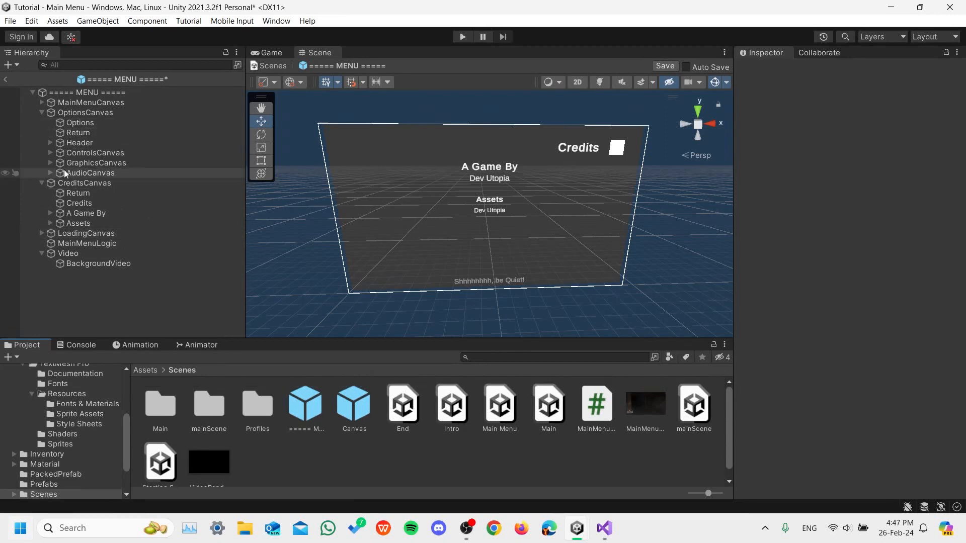
Exit prefab editing back to the Main Menu scene, saving the changes to the ===== MENU ===== prefab.
click(7, 81)
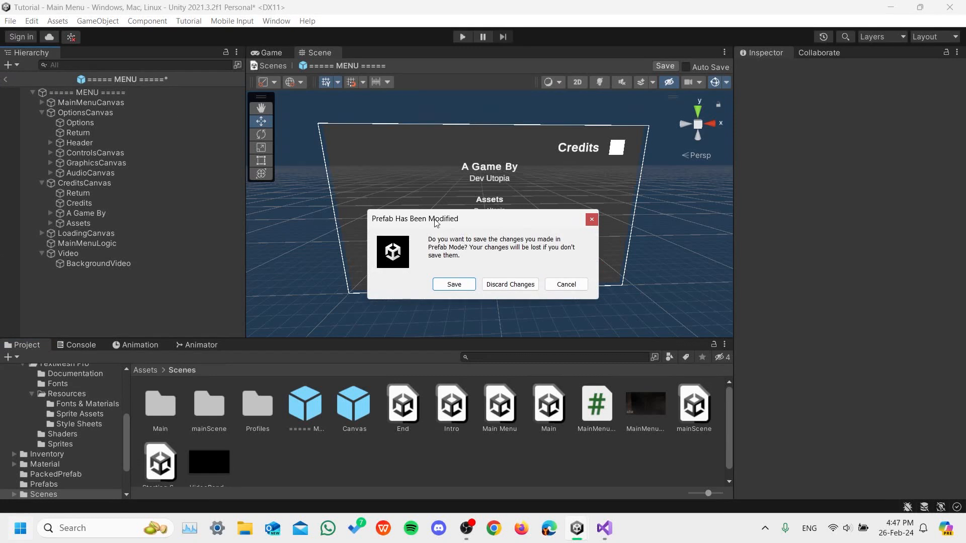
click(458, 283)
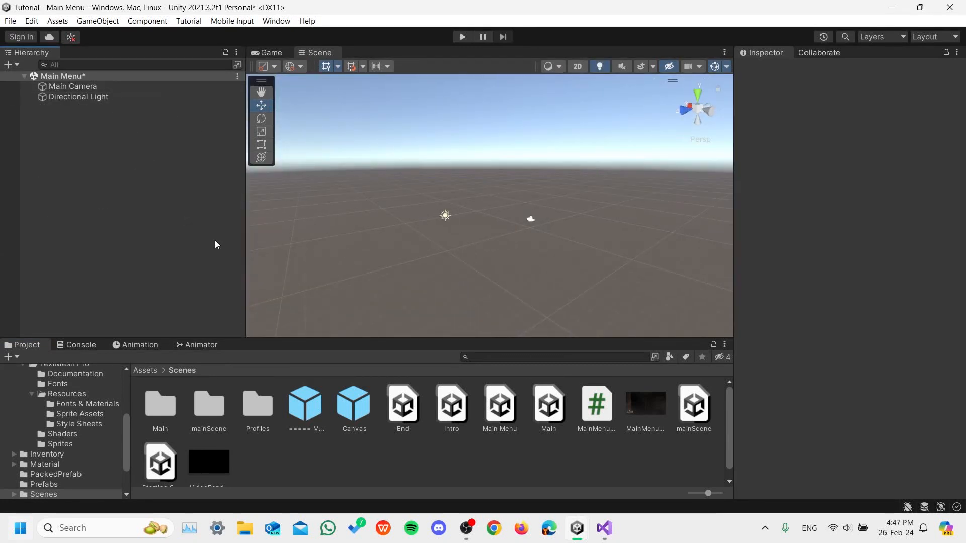
Add a UI Event System to the Main Menu scene.
right_click(120, 124)
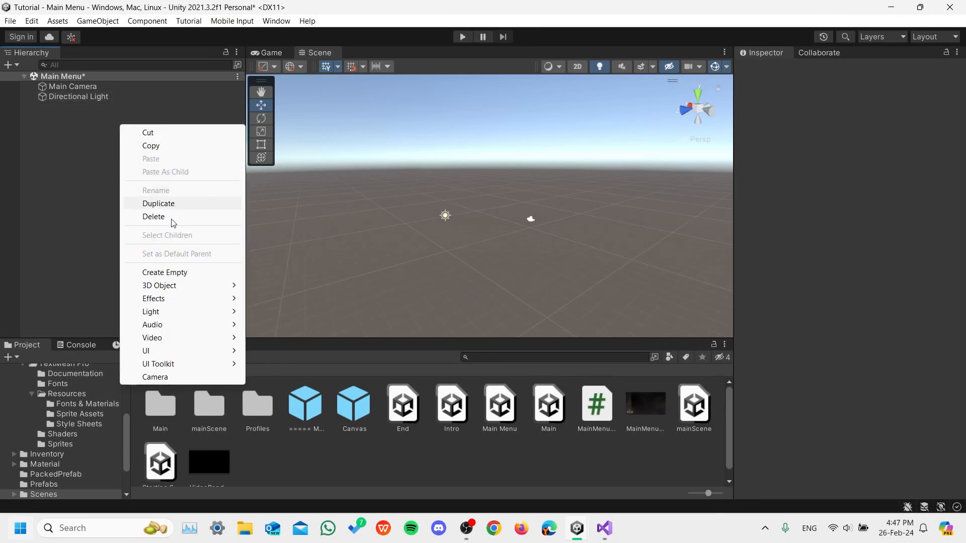
mouse_move(211, 351)
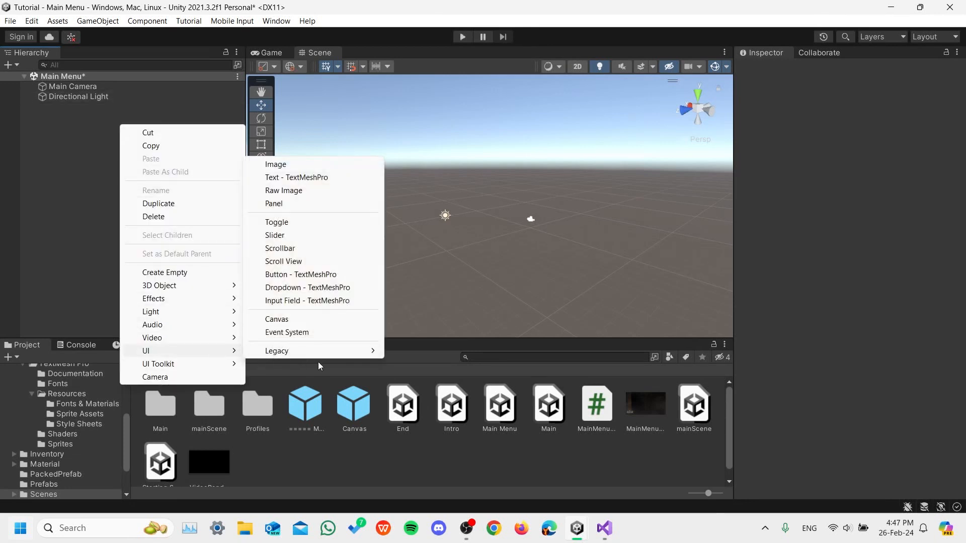
click(319, 334)
click(161, 133)
Place the ===== MENU ===== prefab from the Scenes folder into the Main Menu scene's hierarchy.
drag(309, 404, 138, 130)
key(s)
right_drag(411, 240, 386, 147)
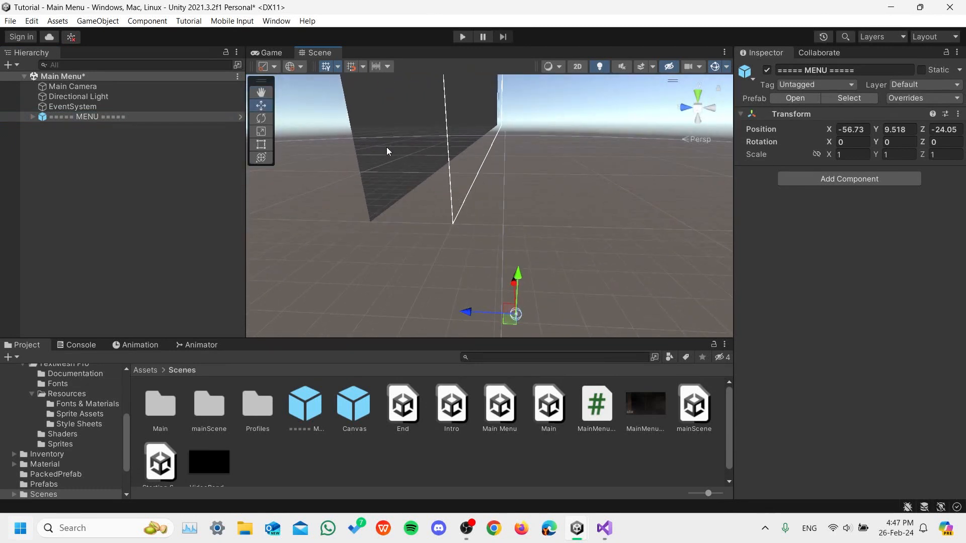
Play-test the main menu by raising the four volume sliders in Options and trying Exit Game.
click(460, 38)
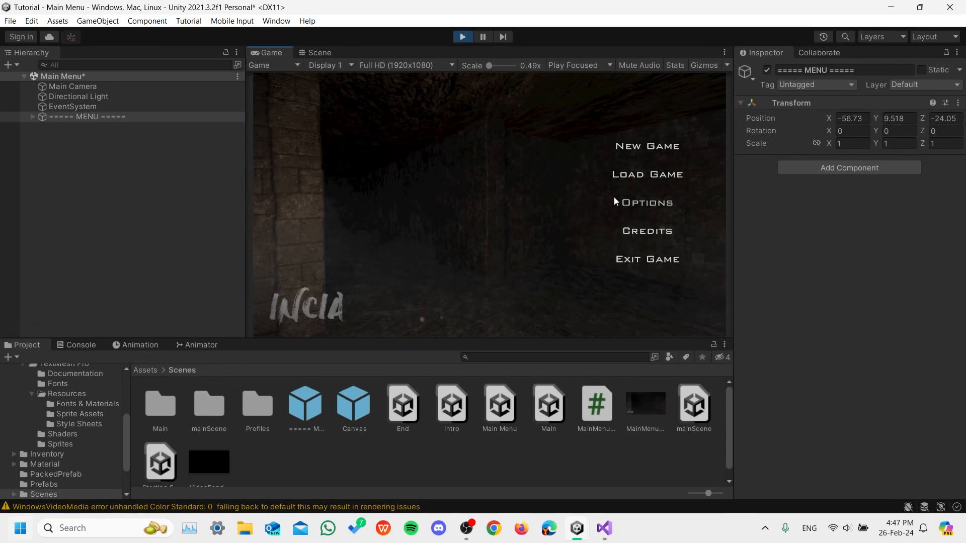
click(646, 202)
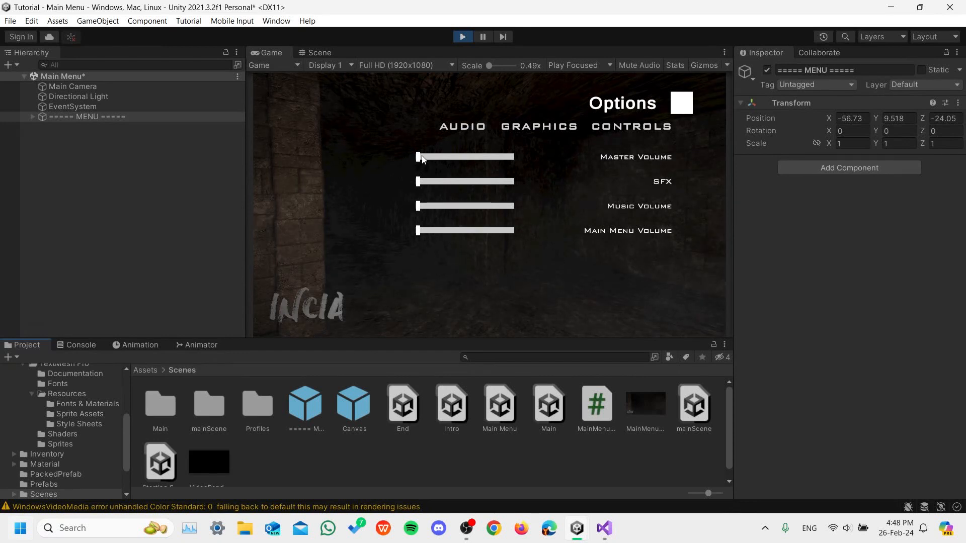
drag(422, 159, 497, 159)
drag(419, 181, 501, 182)
drag(448, 207, 487, 207)
drag(442, 232, 497, 232)
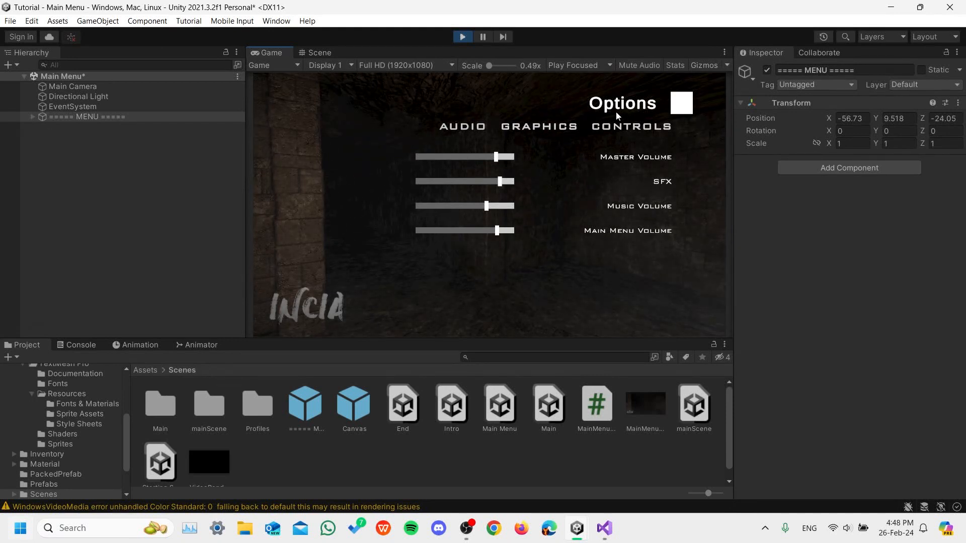
click(684, 103)
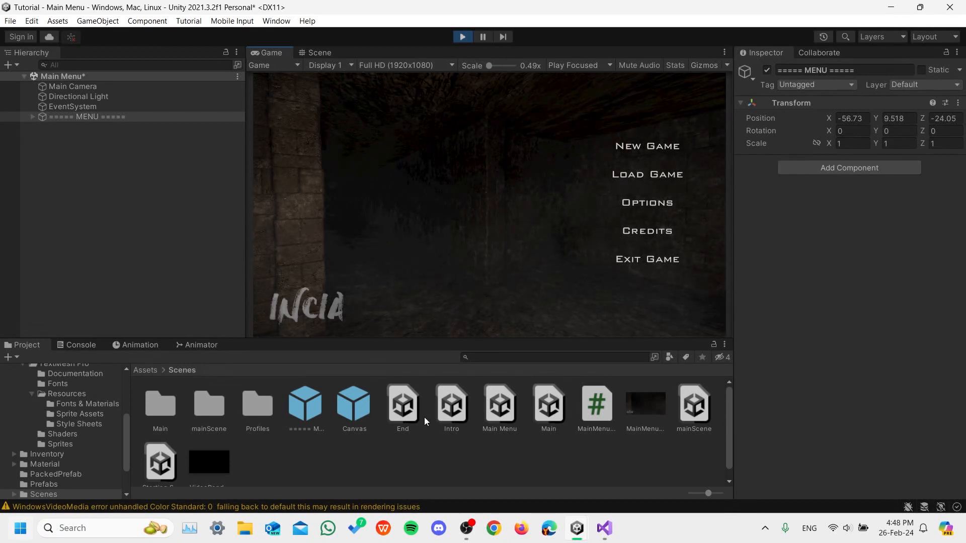
click(664, 253)
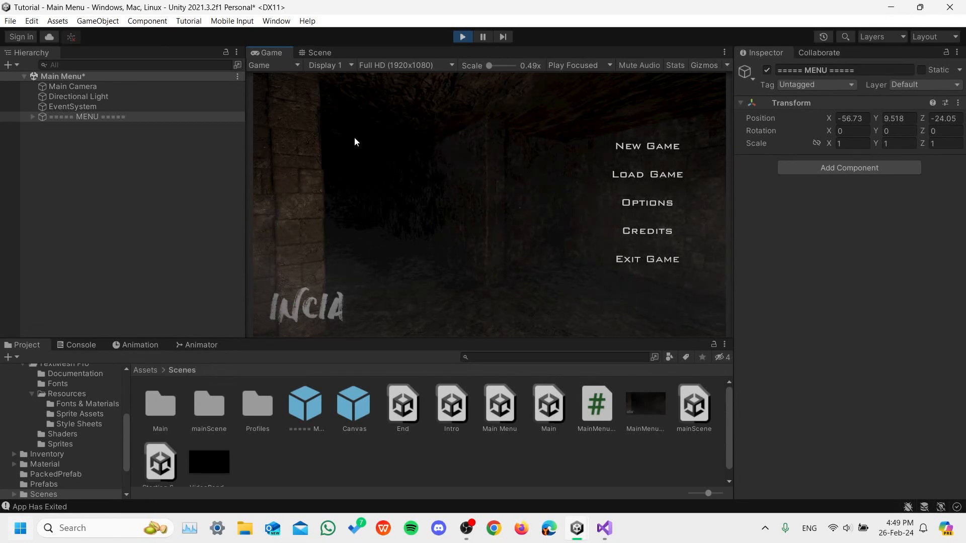
Try setting Pos X of the Buttons group under MainMenuCanvas to 10.1 while the scene is running.
click(33, 117)
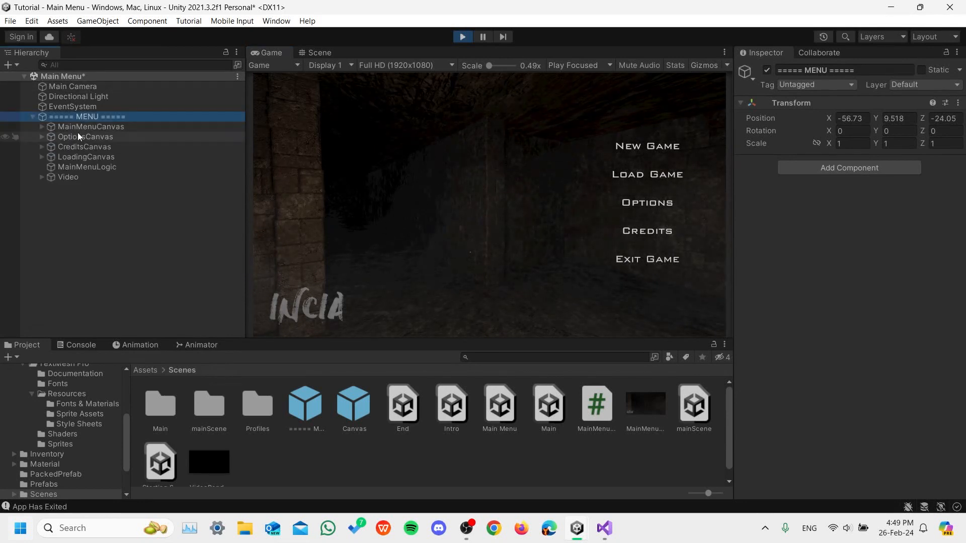
click(107, 129)
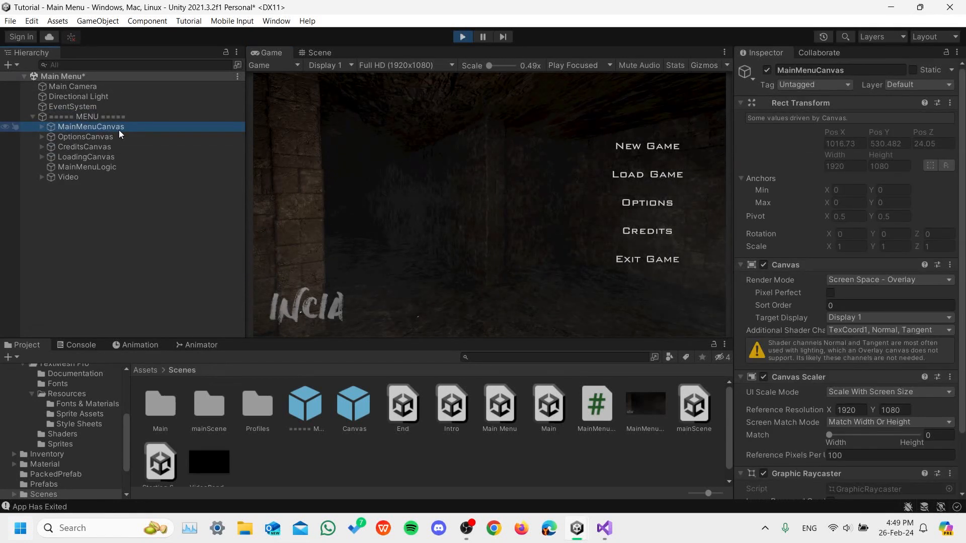
scroll(804, 279, down, 3)
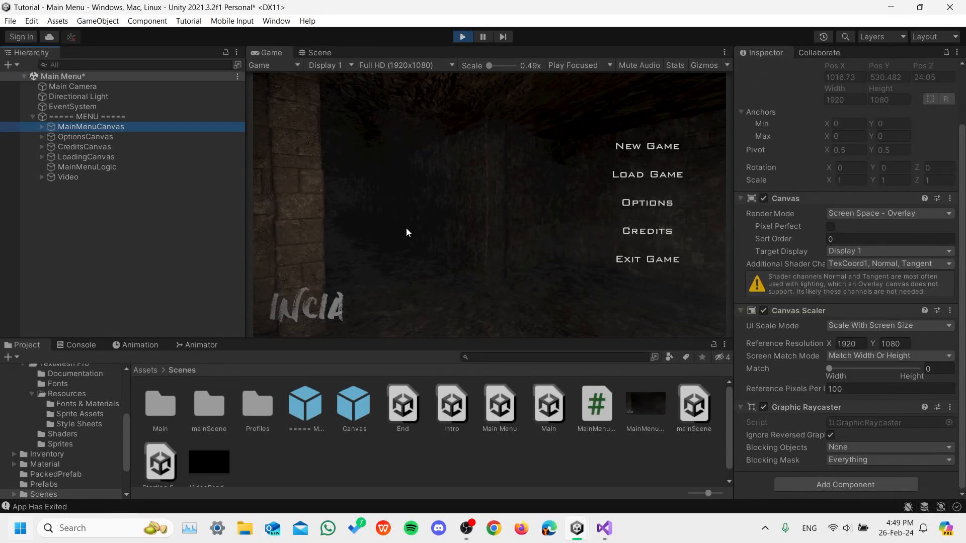
click(45, 128)
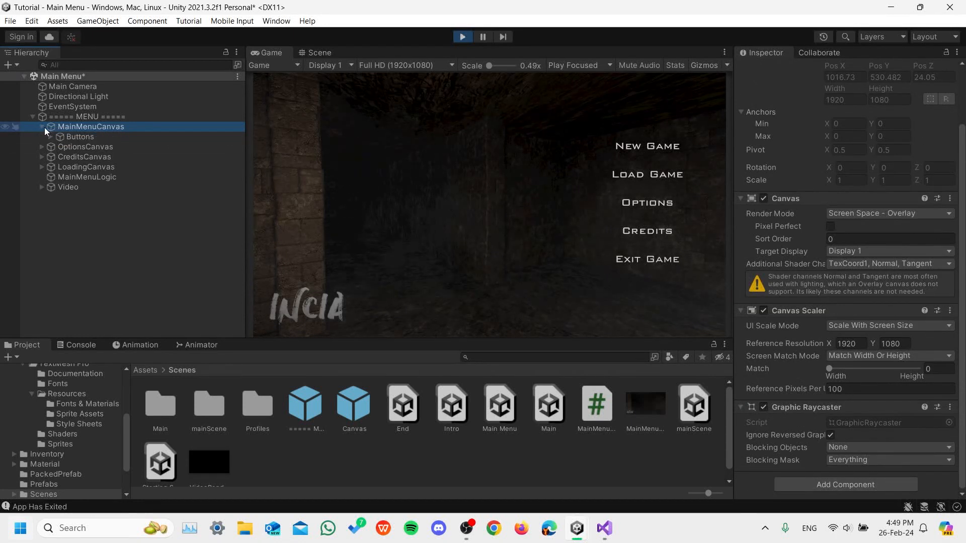
click(63, 135)
drag(838, 119, 342, 93)
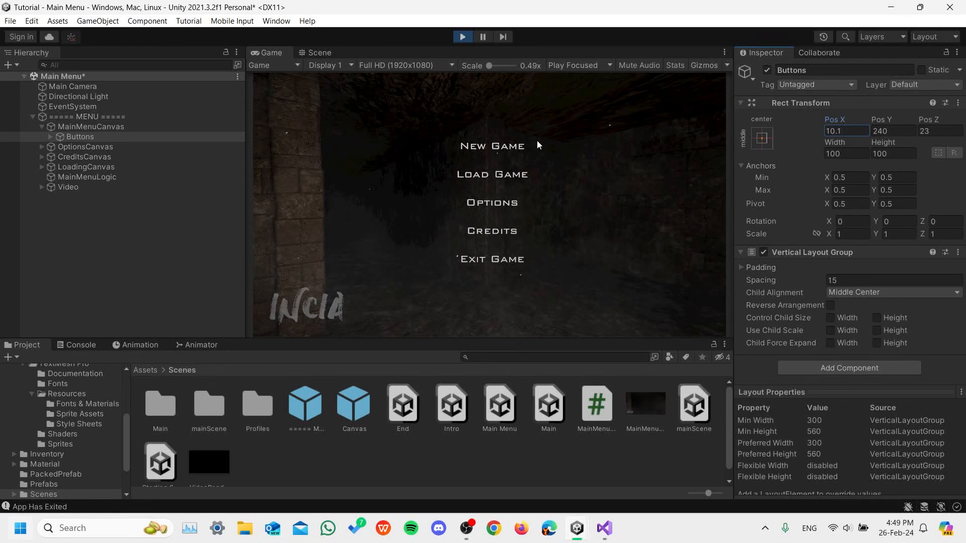
Check that Options can be opened and closed from the repositioned menu buttons, and end the play test.
click(492, 203)
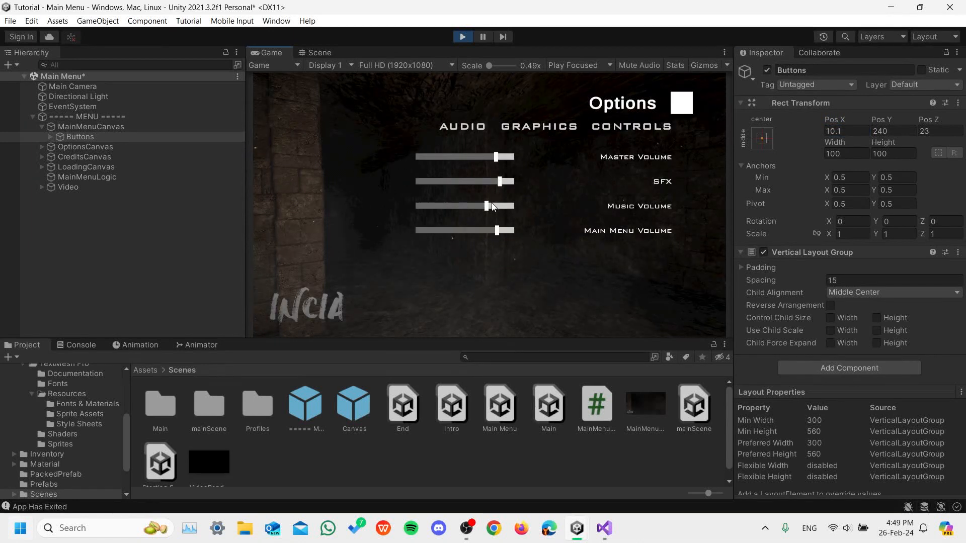
click(681, 103)
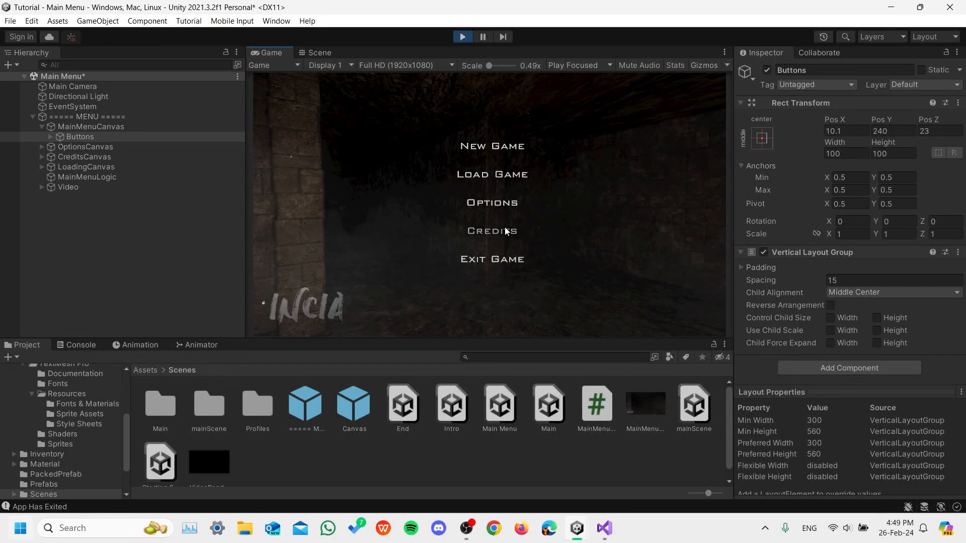
click(503, 209)
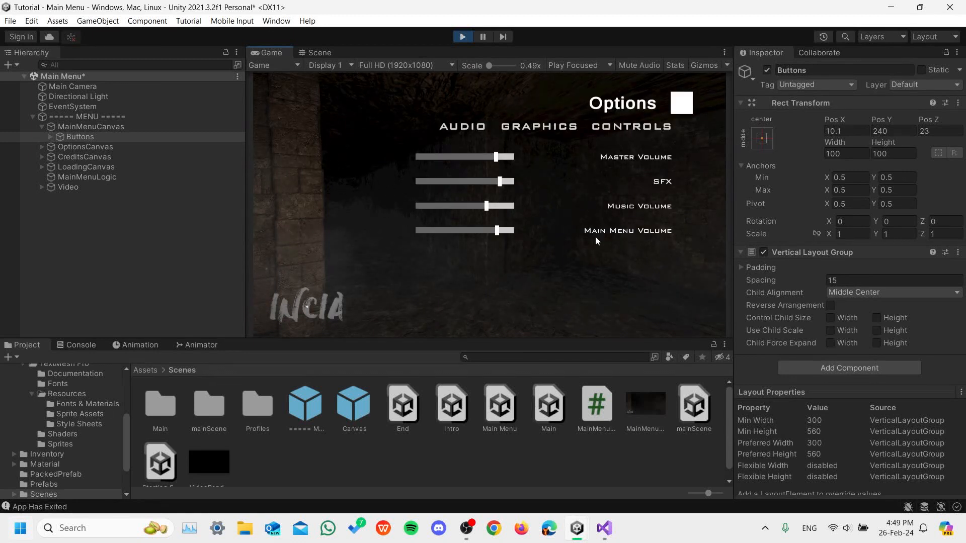
click(461, 35)
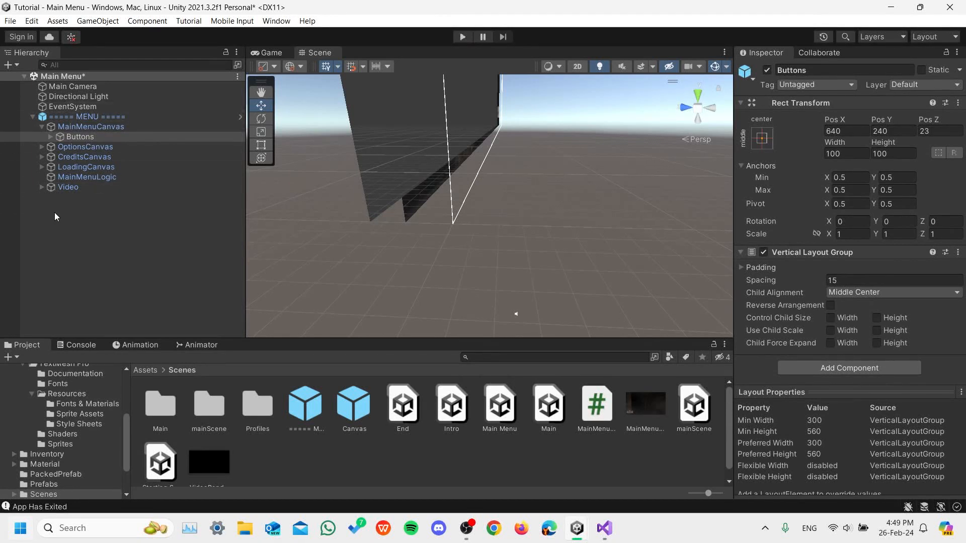
Inspect the Button component and On Click event of the NewGame object under Buttons.
click(50, 138)
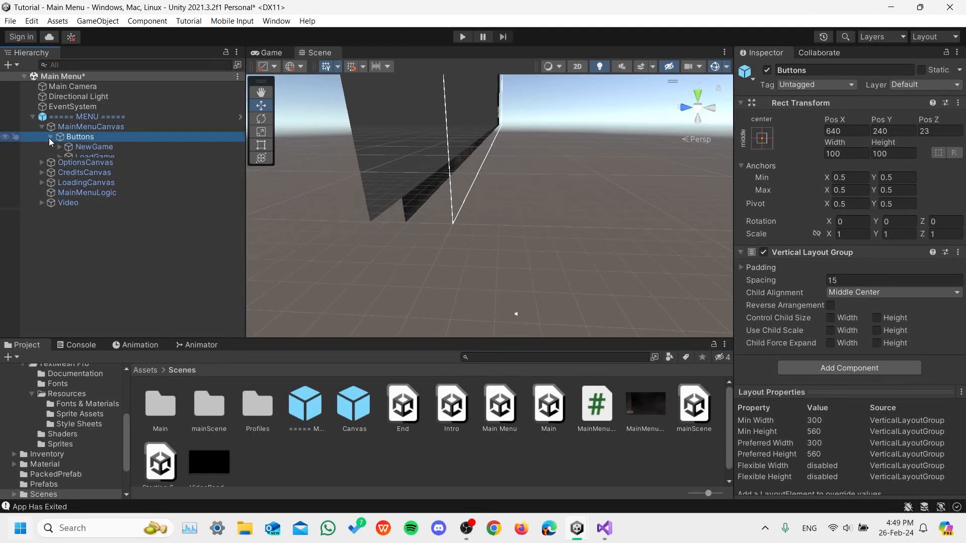
click(94, 149)
scroll(789, 271, down, 5)
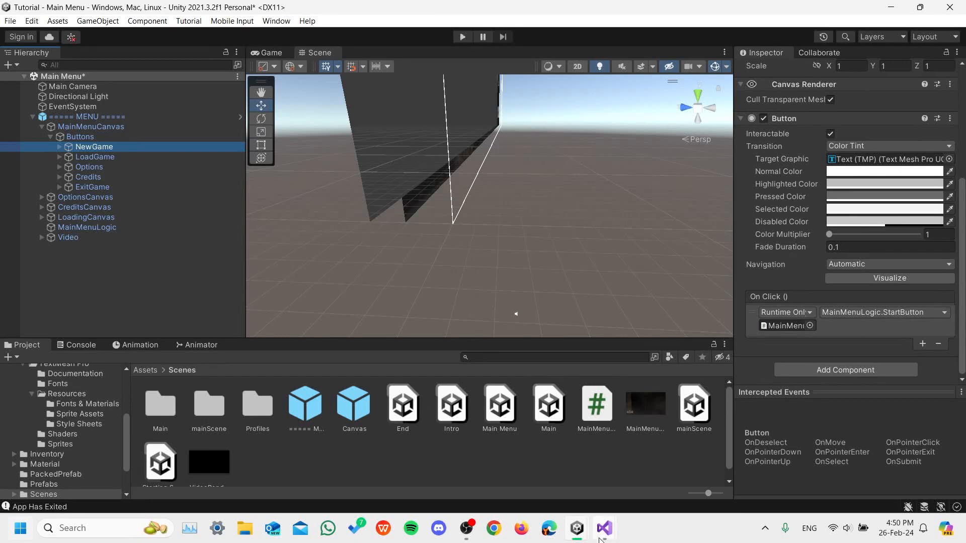
mouse_move(604, 528)
click(669, 465)
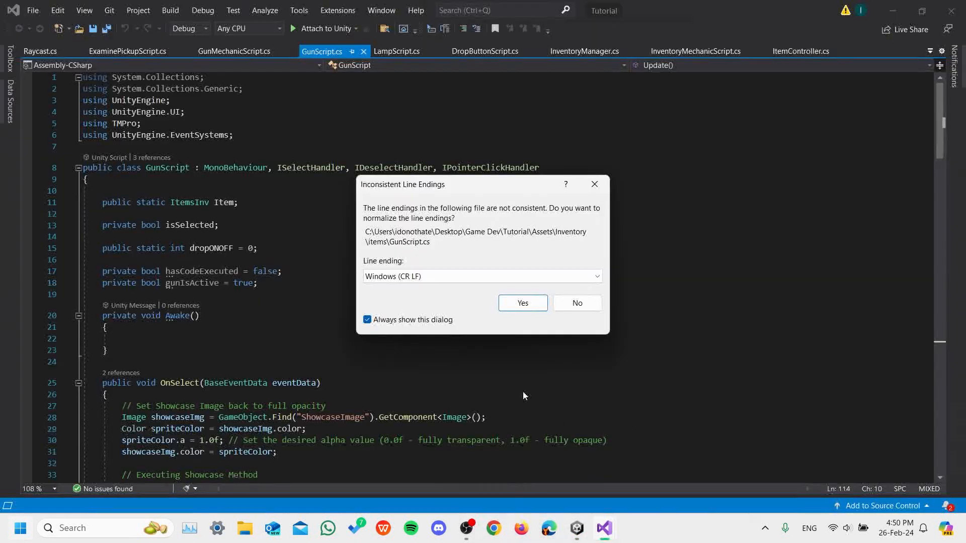
click(577, 303)
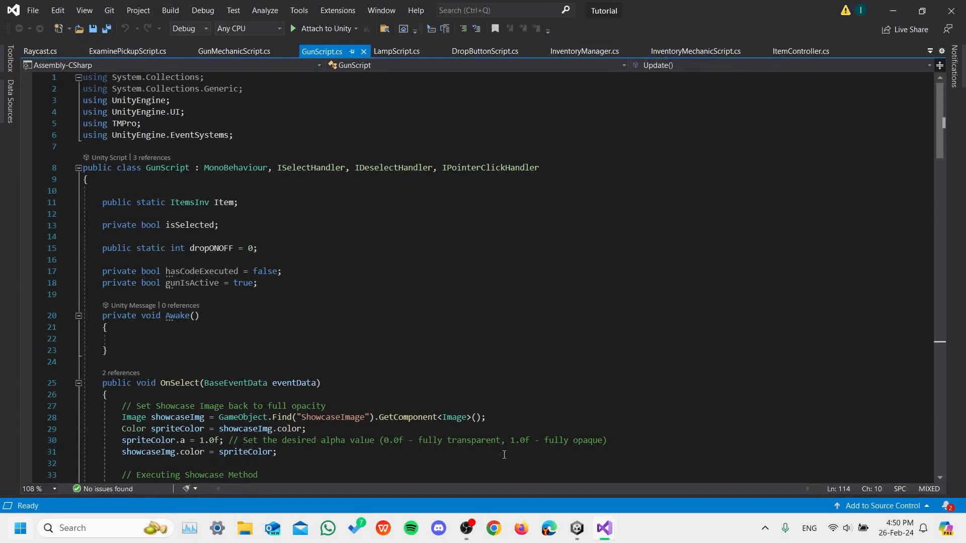
Switch to the Incia project in Visual Studio and review the variable declarations in MainMenuLogic.cs.
mouse_move(604, 529)
click(570, 462)
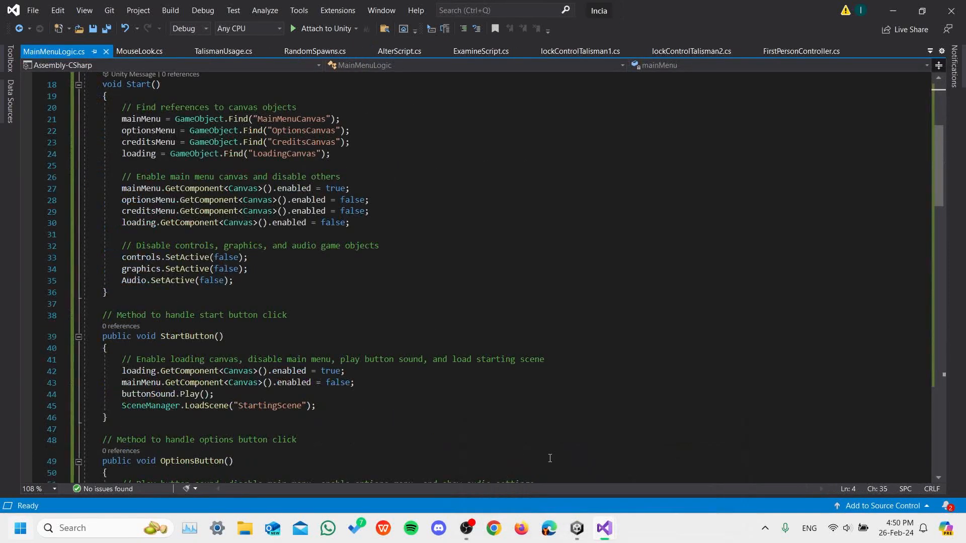
scroll(187, 196, up, 6)
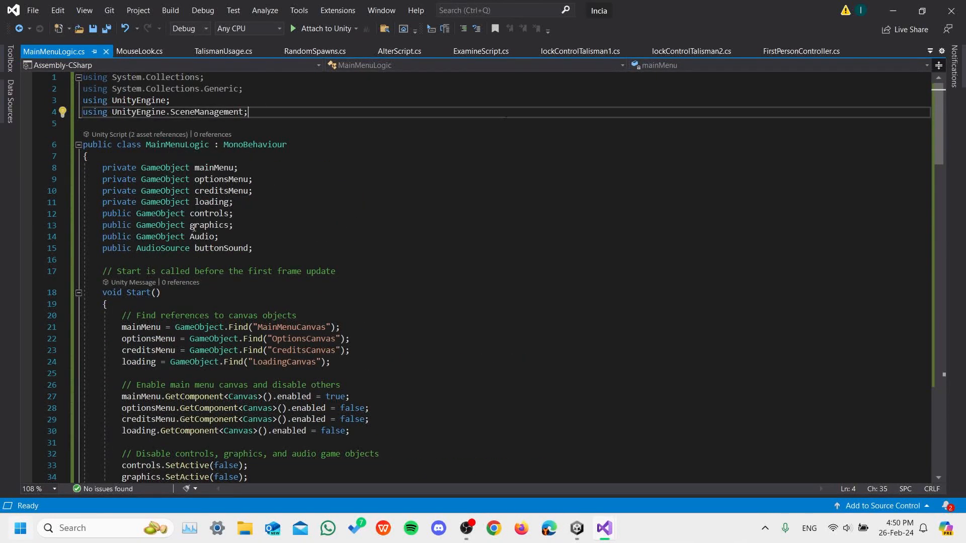
drag(261, 242, 139, 179)
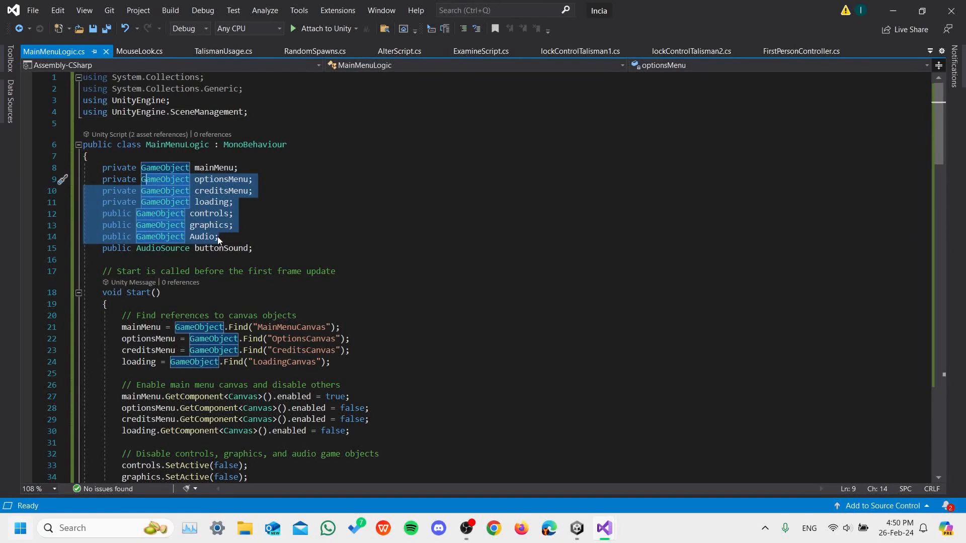
click(335, 235)
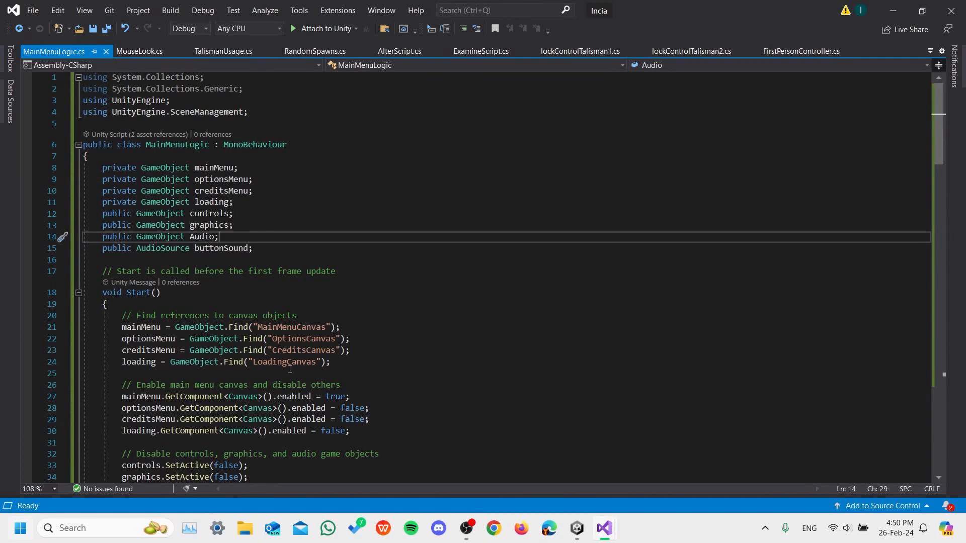
Read through the Start method and the button handler methods in MainMenuLogic.cs.
scroll(290, 369, down, 2)
scroll(213, 247, up, 2)
scroll(295, 389, down, 12)
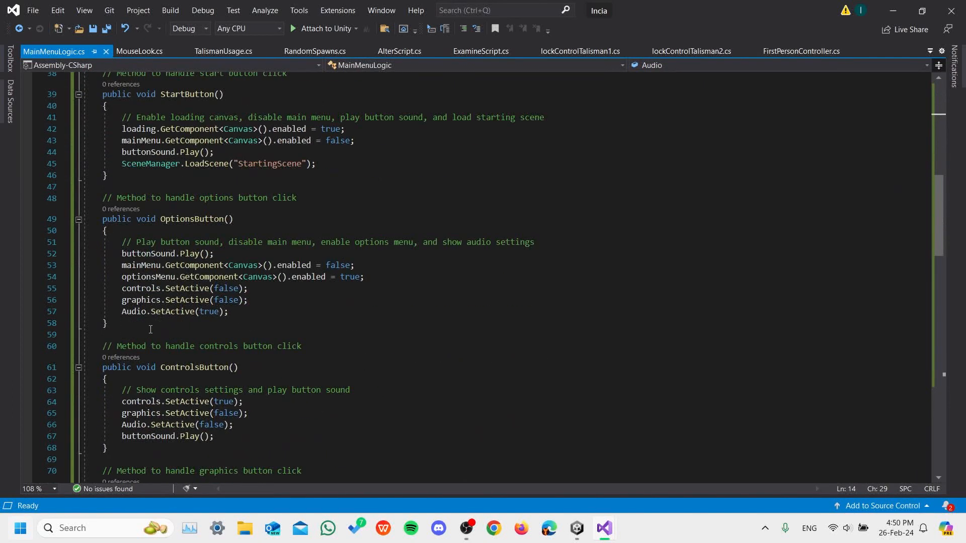
mouse_move(577, 528)
mouse_move(592, 464)
scroll(246, 317, up, 5)
scroll(230, 273, down, 2)
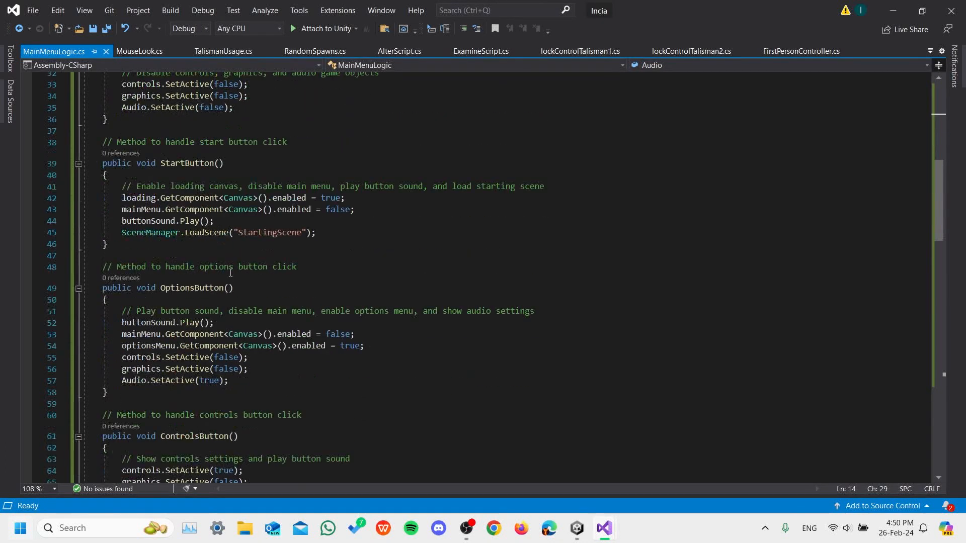
scroll(230, 273, down, 10)
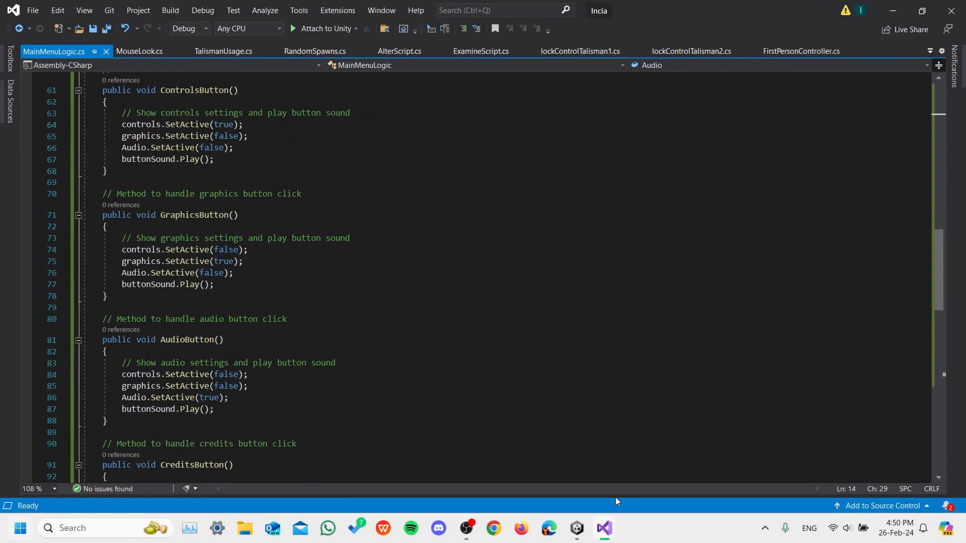
Switch to the Tutorial project in Unity and play-test the menu's New Game button, ending play mode when done.
click(597, 474)
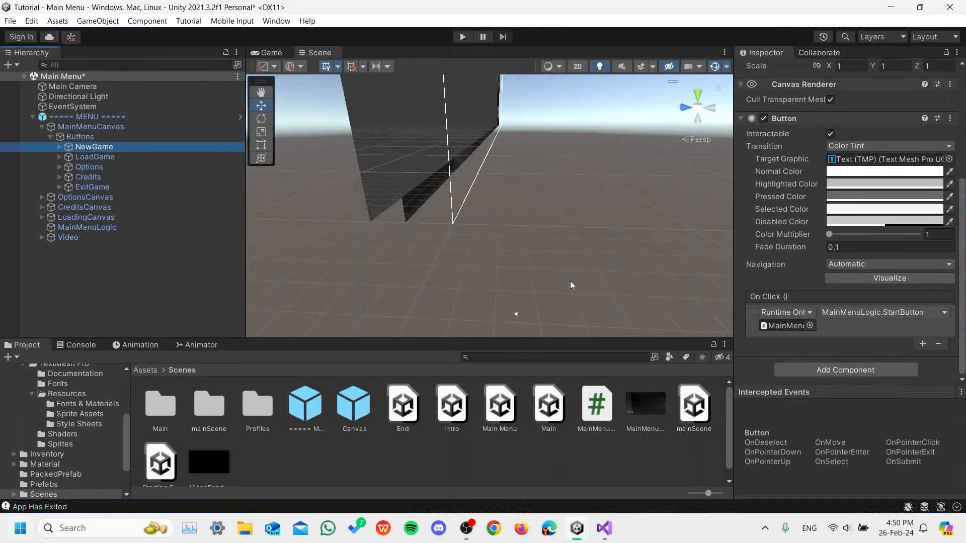
click(462, 37)
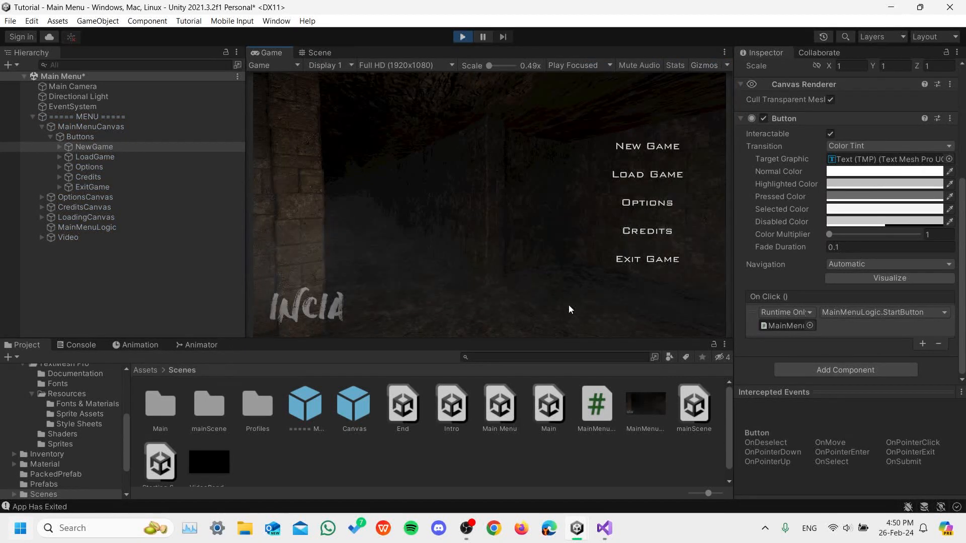
click(646, 146)
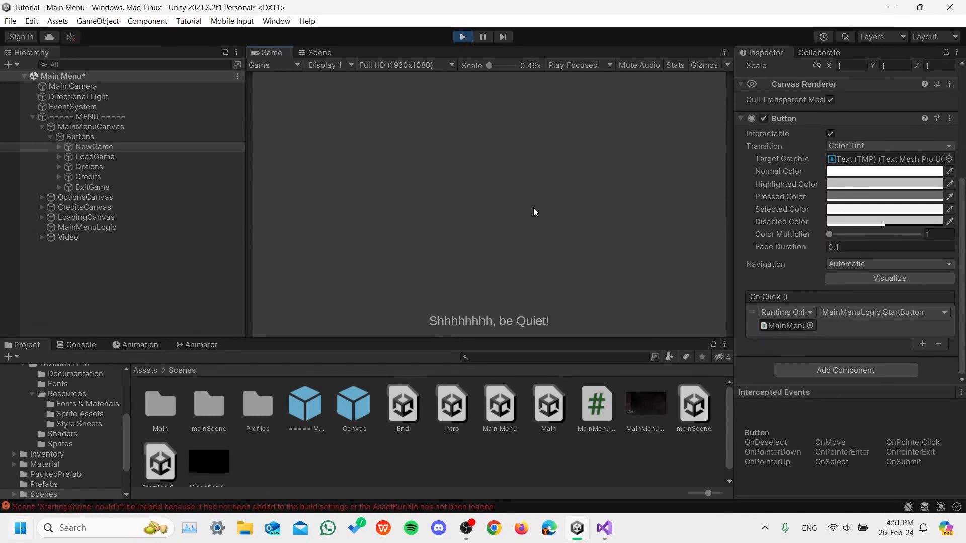
click(461, 38)
Switch to the Incia project in Visual Studio and examine which scene StartButton loads in MainMenuLogic.cs, plus the script's declarations.
click(605, 526)
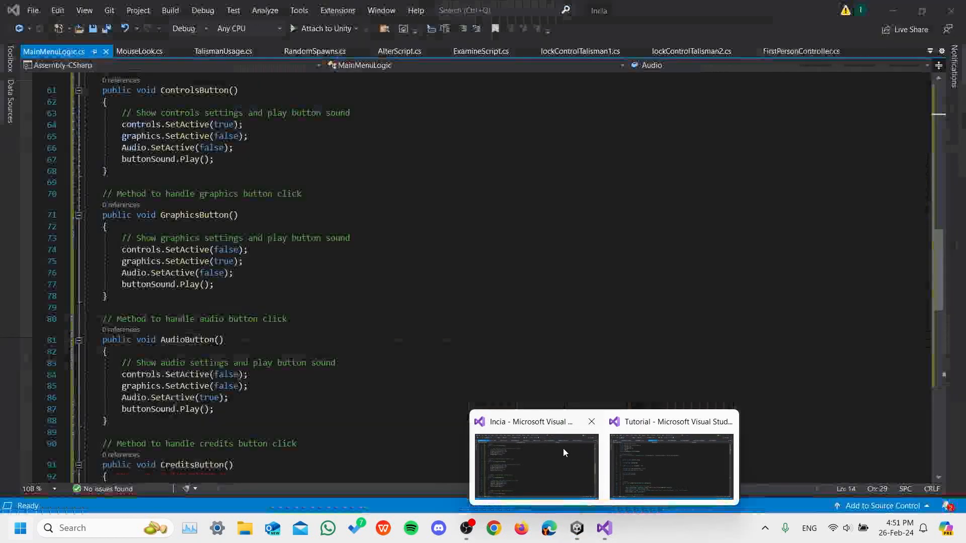
click(563, 448)
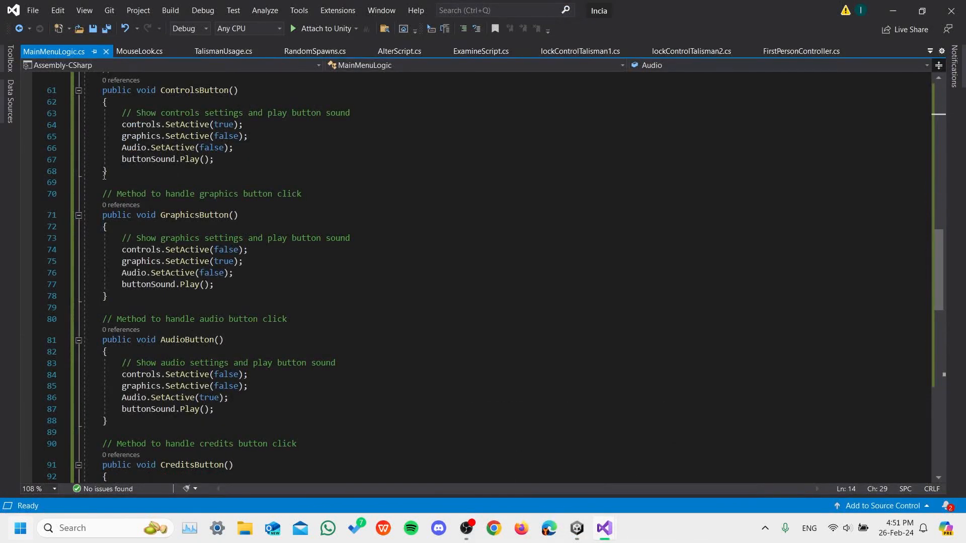
scroll(105, 175, up, 6)
scroll(166, 245, up, 4)
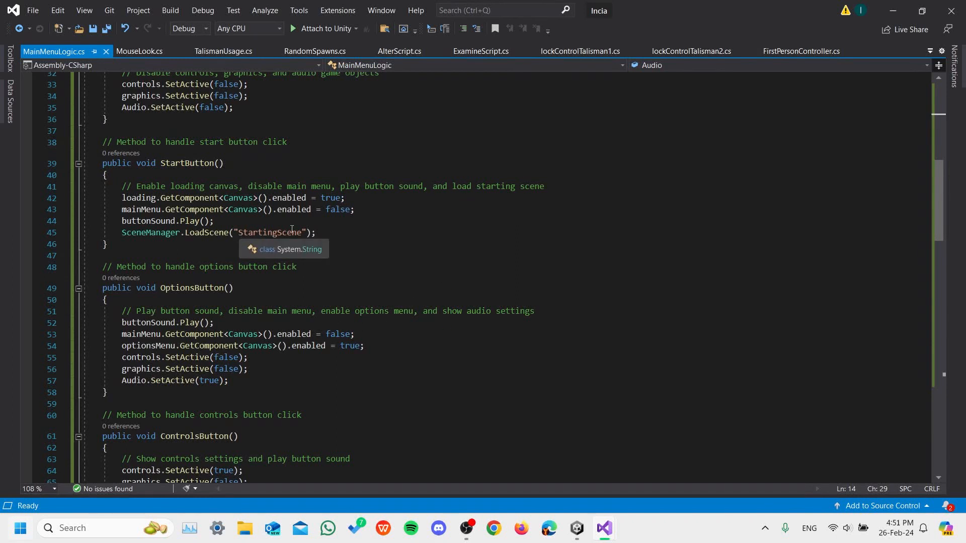
scroll(291, 232, up, 10)
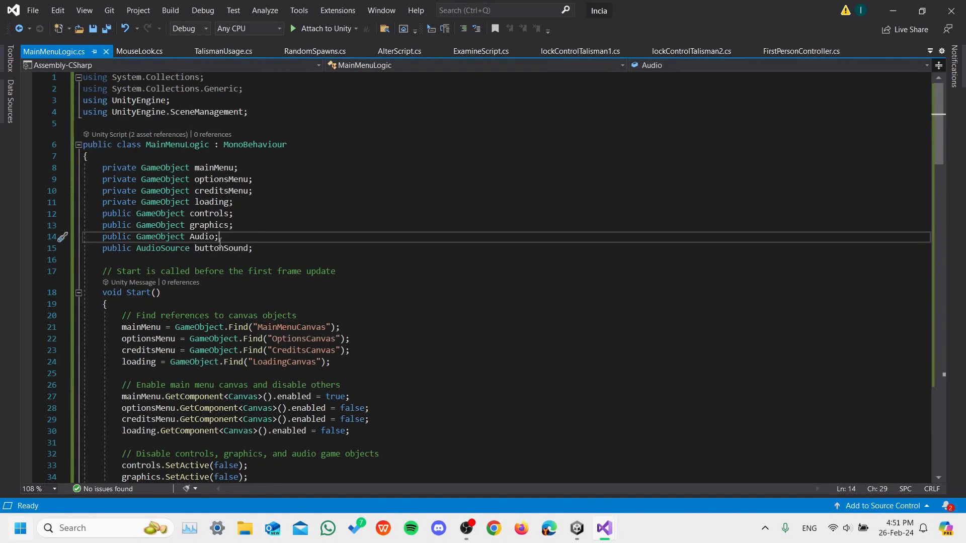
Switch to the Incia project in Unity and maximize its window.
mouse_move(576, 524)
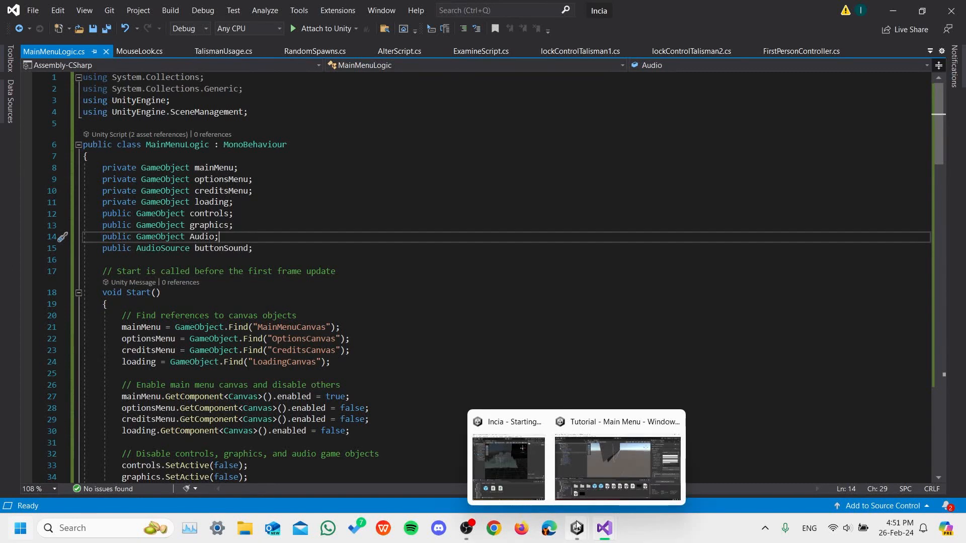
click(512, 466)
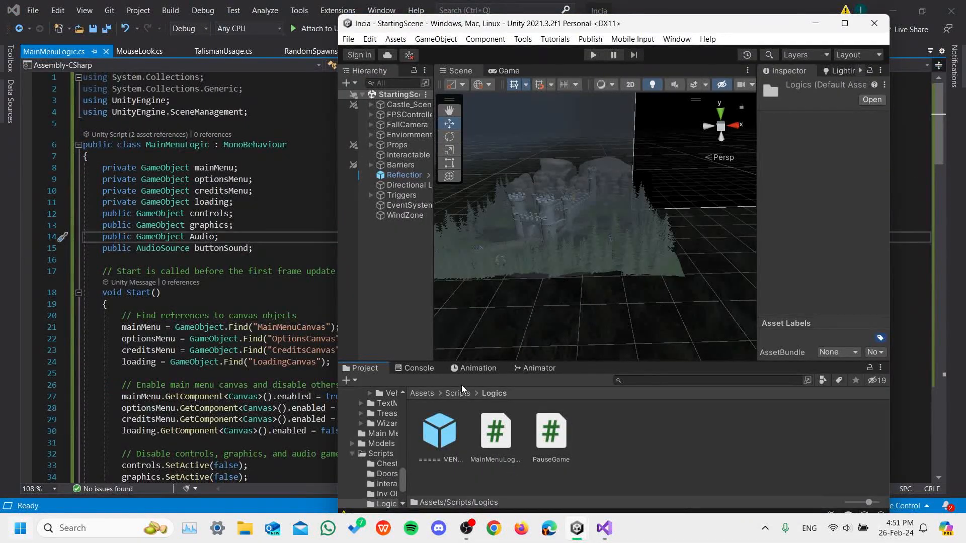
click(844, 23)
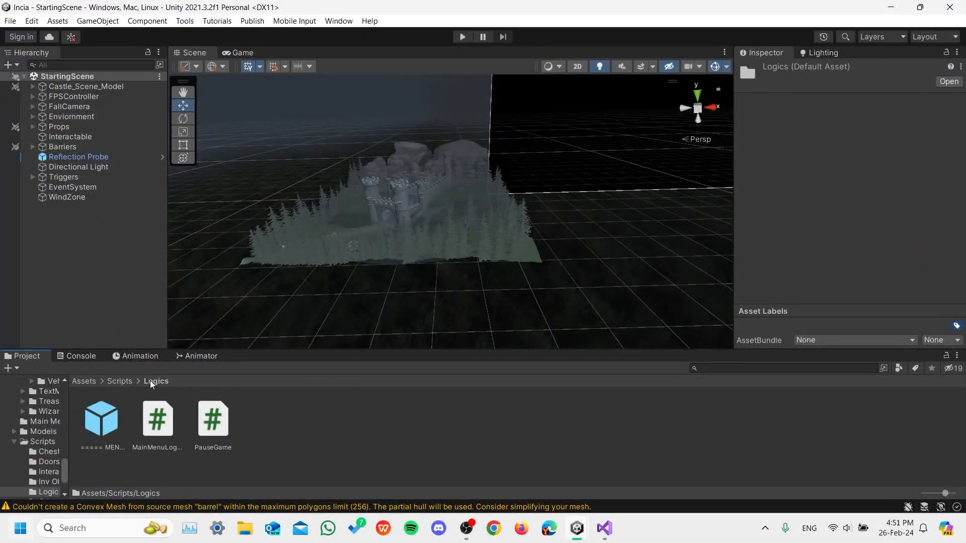
Search all assets of the Incia project for "scene" and look over the scene files.
click(119, 381)
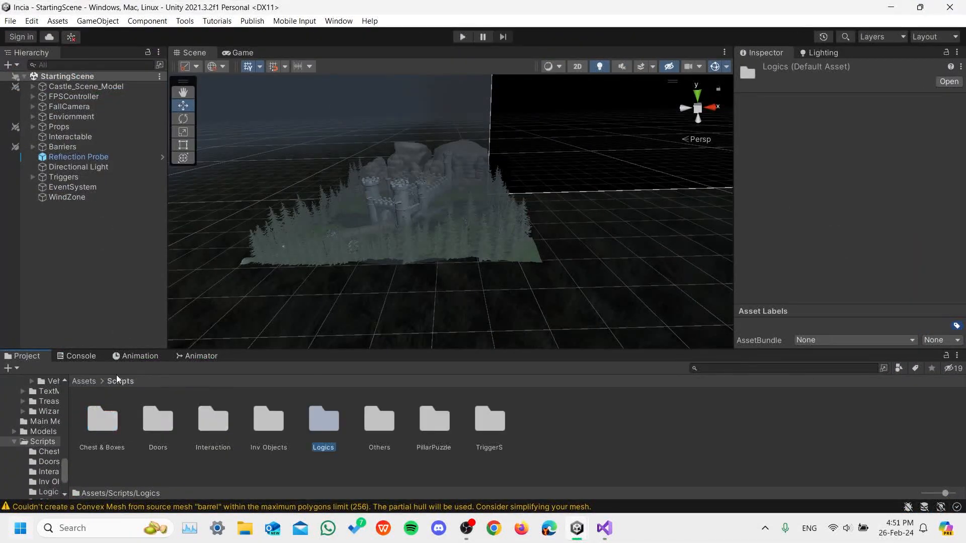
click(81, 382)
click(767, 364)
text(s)
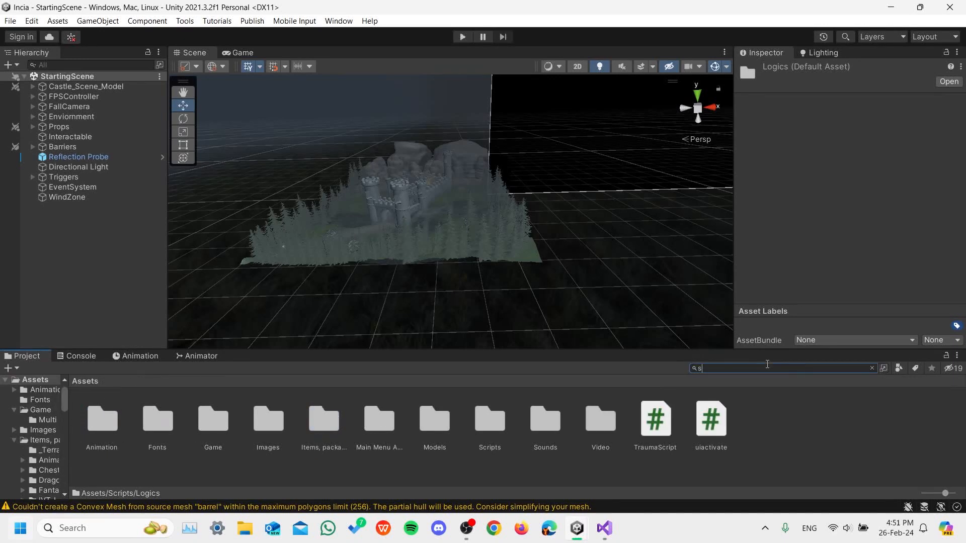
text(cene)
scroll(739, 425, down, 1)
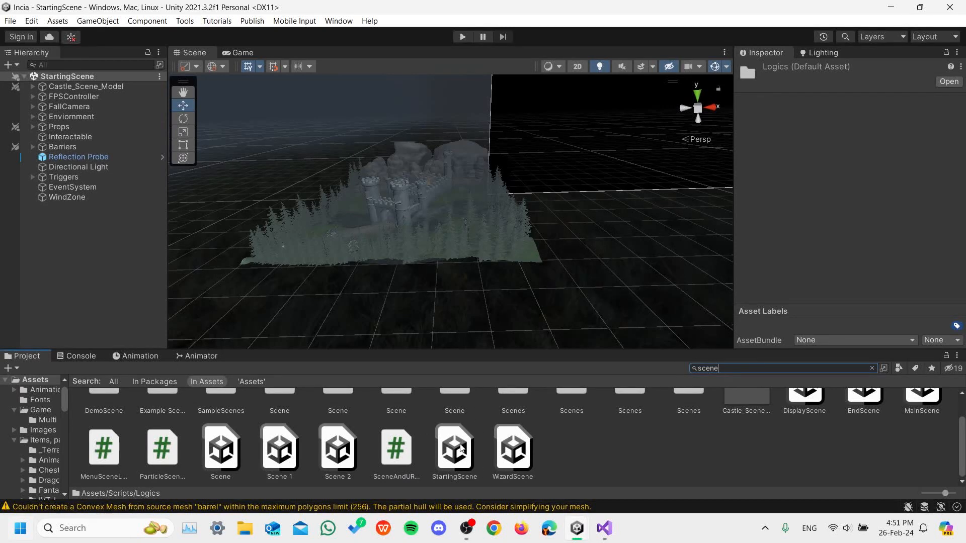
Switch to the Tutorial project in Unity, open the MainMenuLogic script from the Scenes folder, and review its Start and StartButton methods.
mouse_move(608, 531)
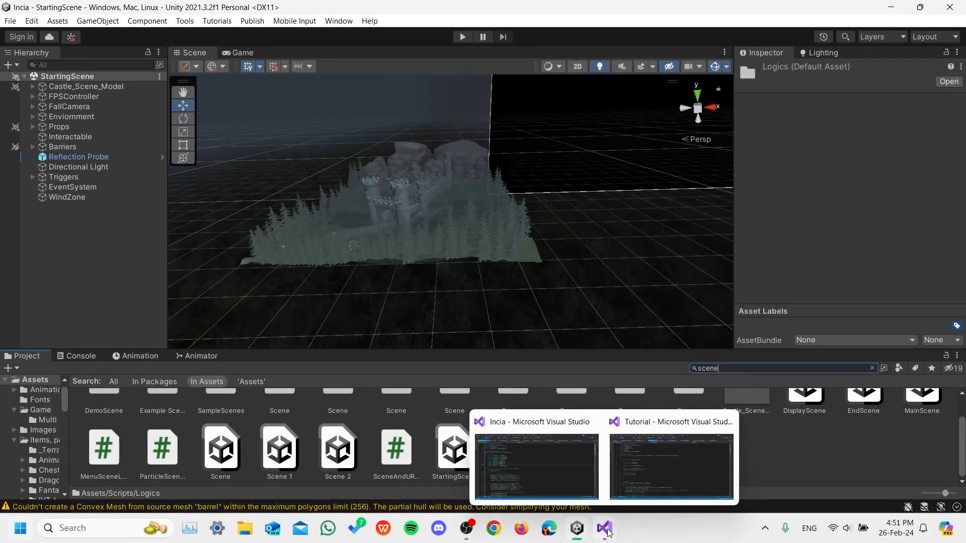
mouse_move(641, 472)
click(641, 473)
mouse_move(587, 532)
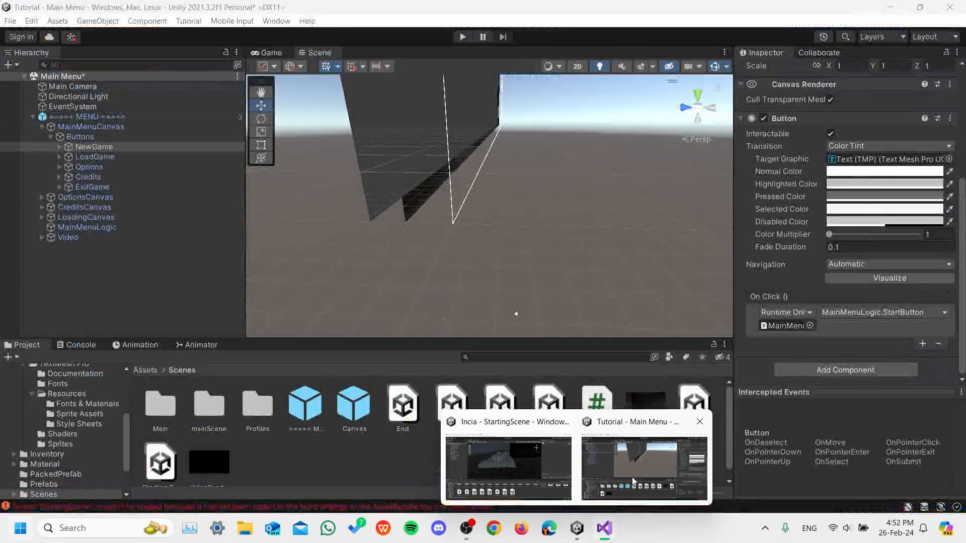
click(632, 477)
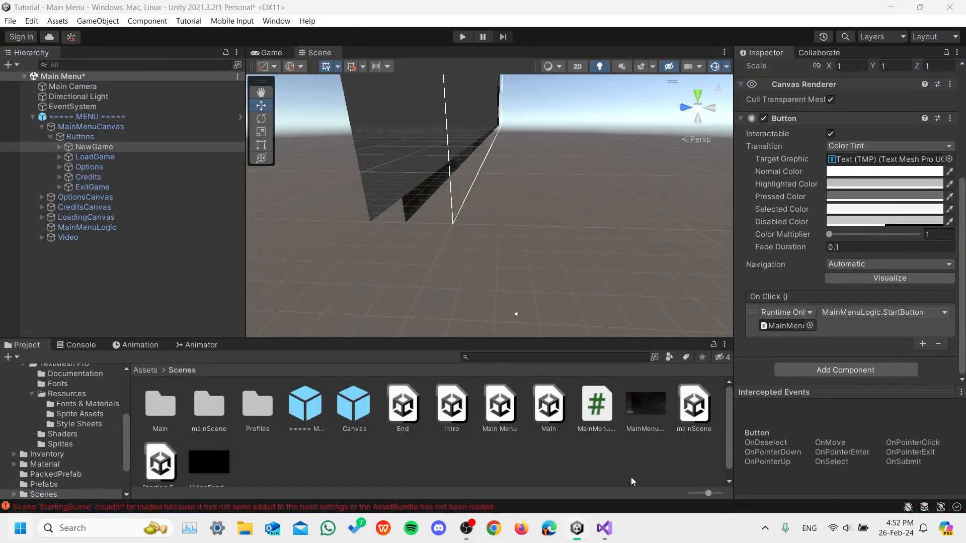
click(597, 412)
double_click(596, 410)
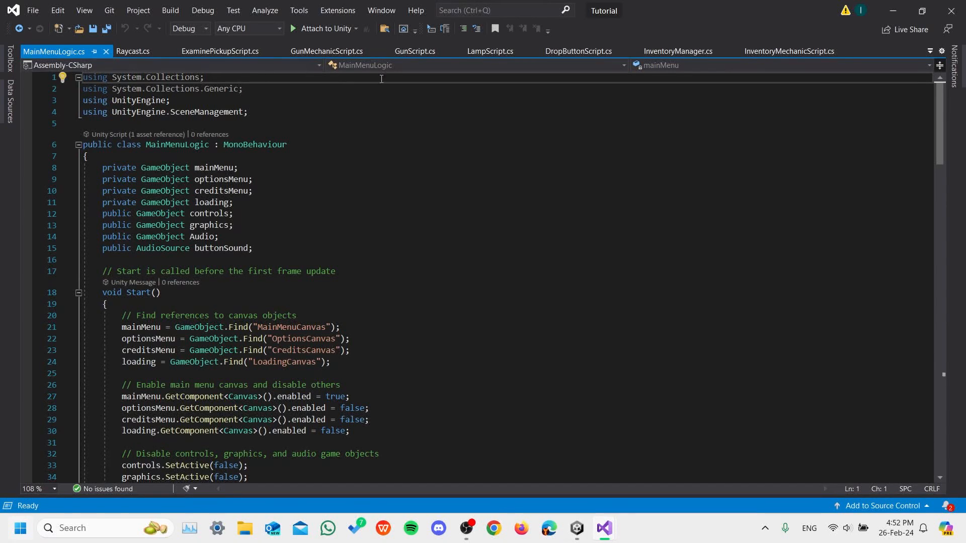
scroll(352, 231, down, 6)
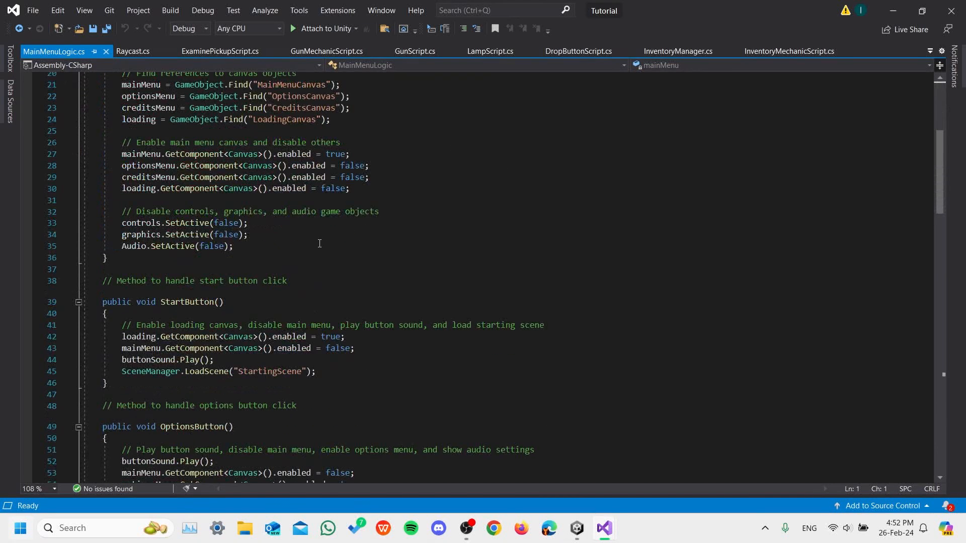
scroll(257, 261, up, 4)
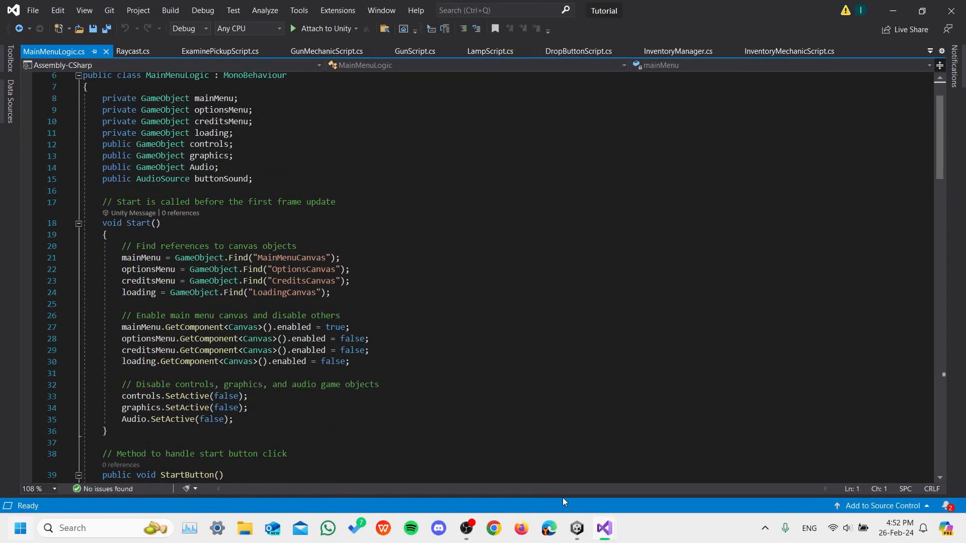
Check the scene names in the Tutorial project's Scenes folder, change the scene loaded by StartButton in MainMenuLogic.cs to "mainScene", and save the script.
mouse_move(577, 529)
click(594, 470)
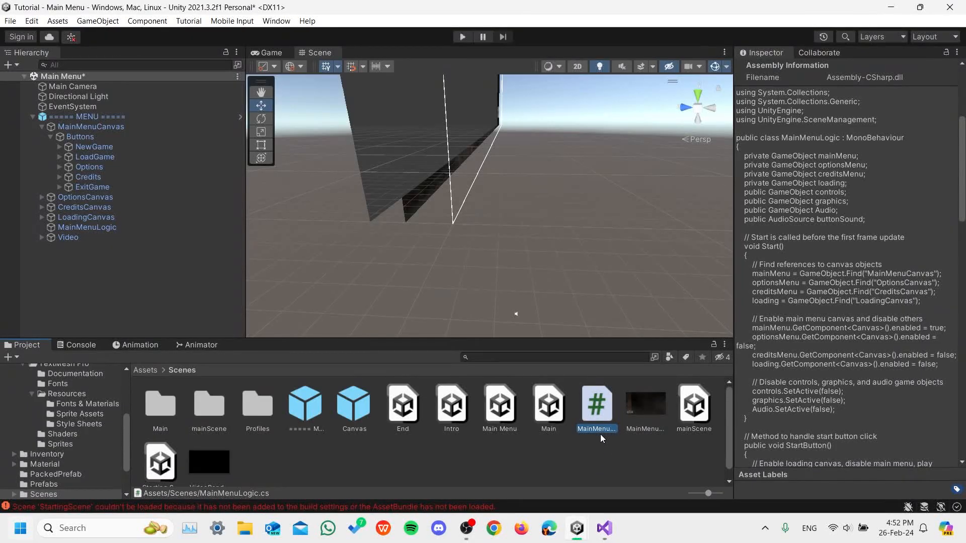
mouse_move(604, 528)
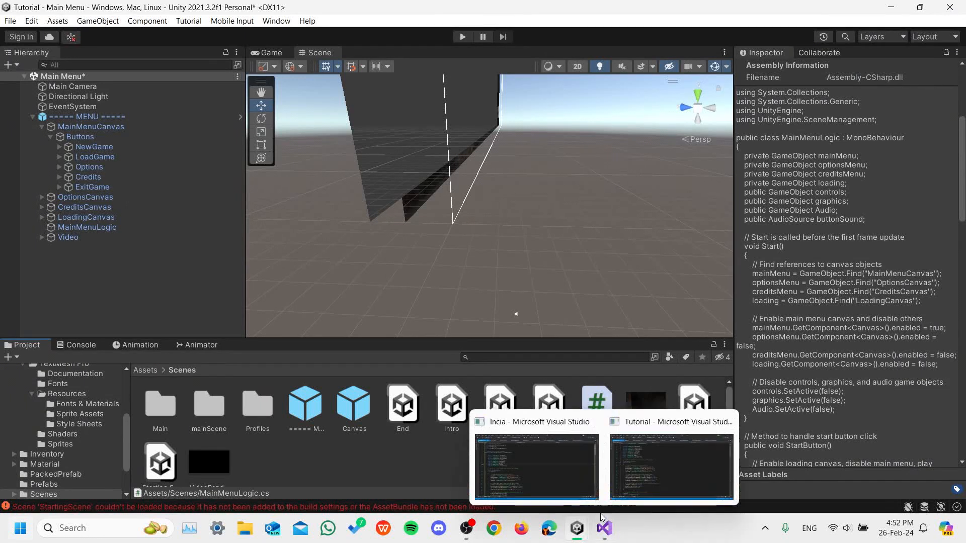
click(630, 504)
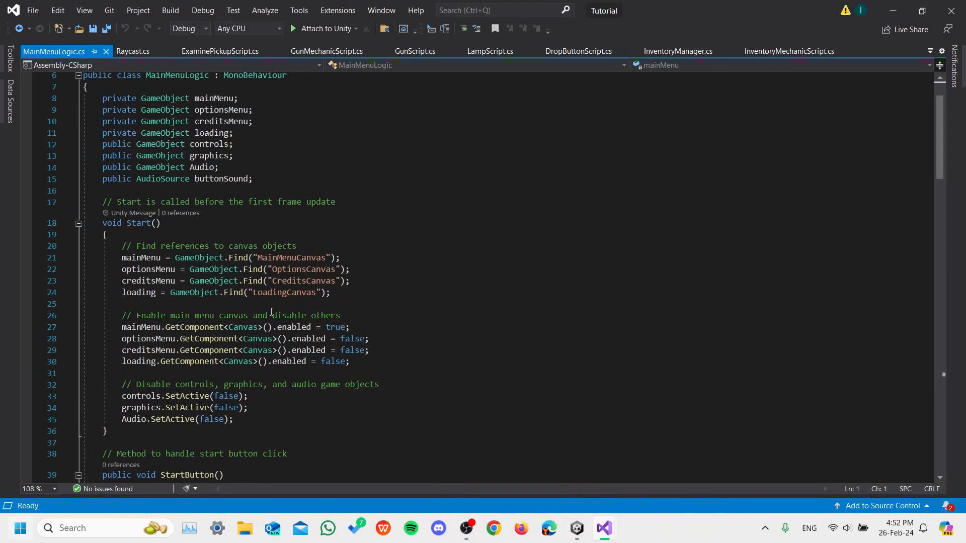
scroll(280, 322, down, 7)
drag(302, 302, 239, 306)
text(mainScene)
key(ctrl+s)
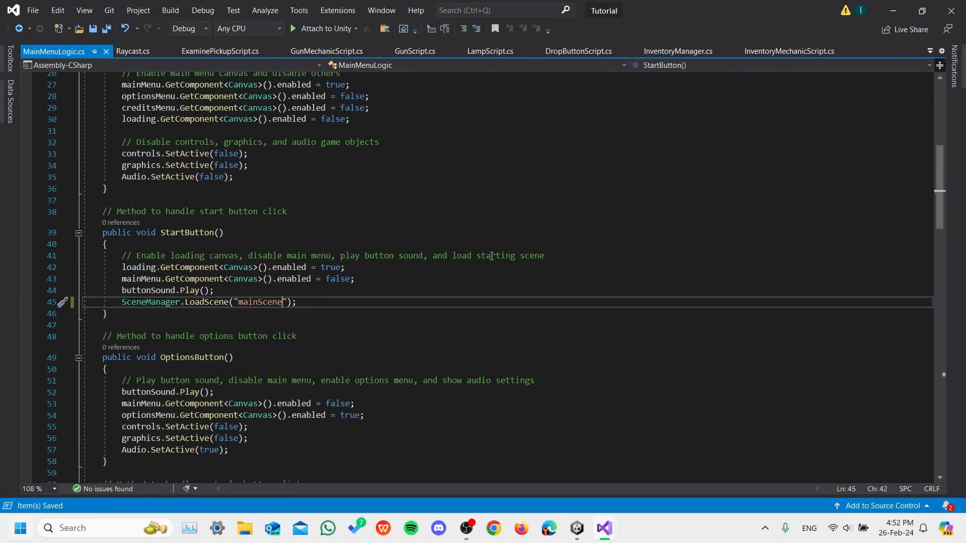
Switch to the Tutorial project in Unity and play-test the New Game button with the edited script, ending play mode when done.
mouse_move(576, 529)
click(634, 473)
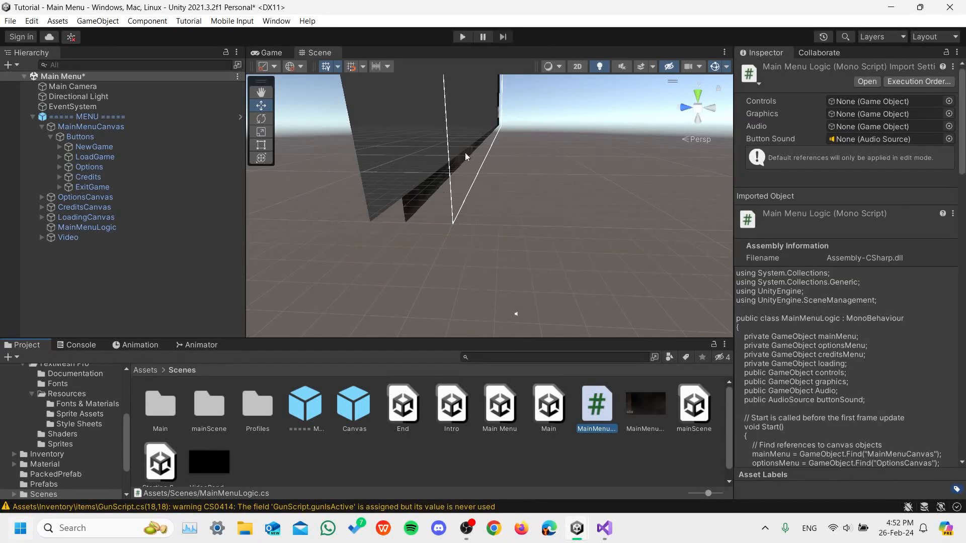
click(460, 41)
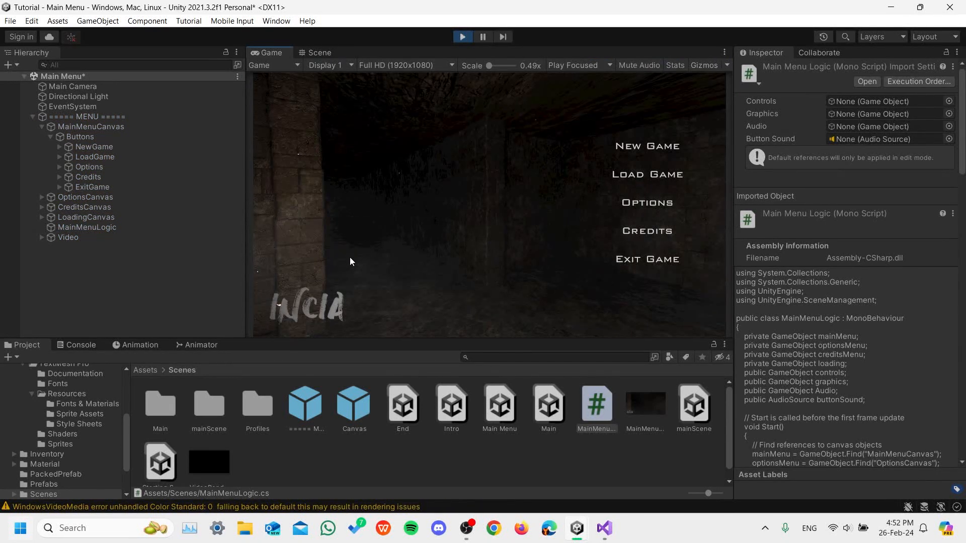
click(633, 150)
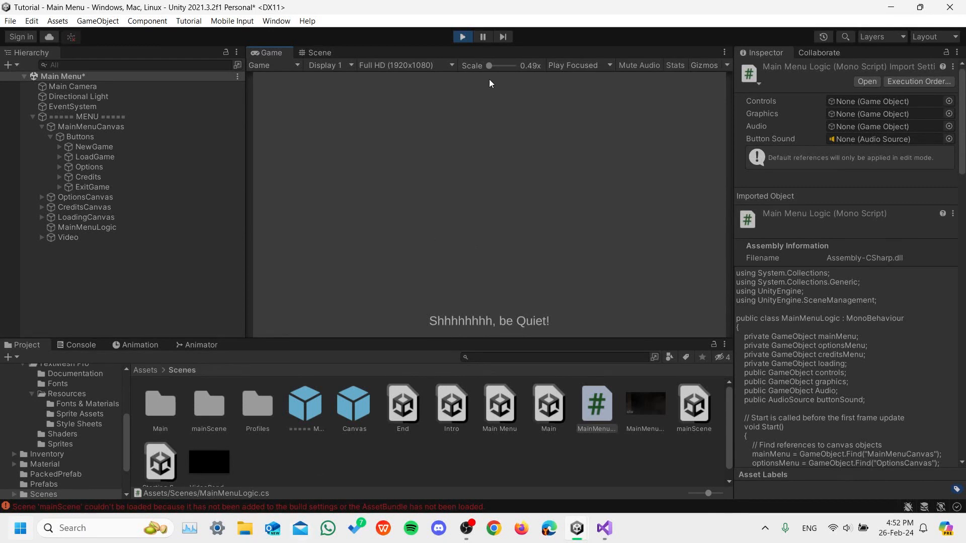
click(463, 39)
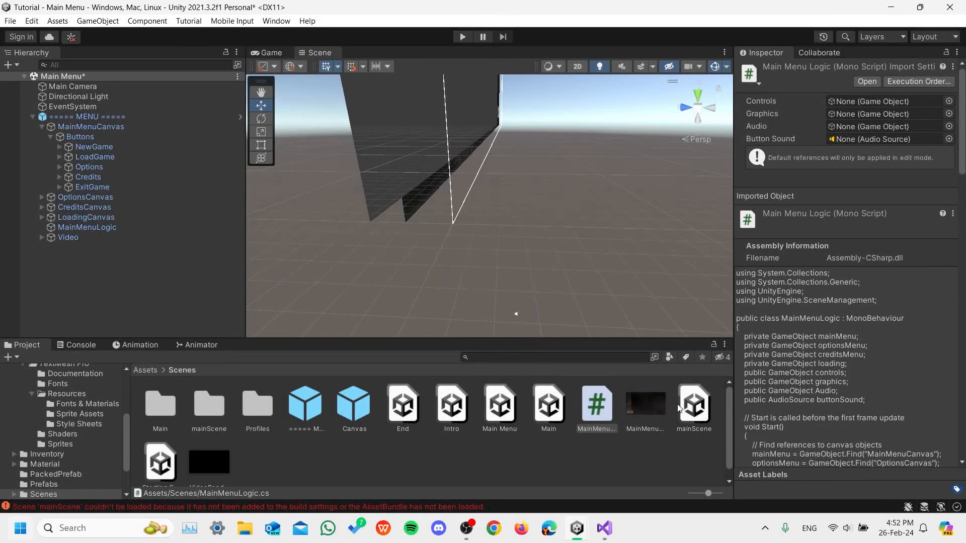
Open the mainScene scene from the Scenes folder, saving the changes to the Main Menu scene.
click(697, 409)
double_click(697, 408)
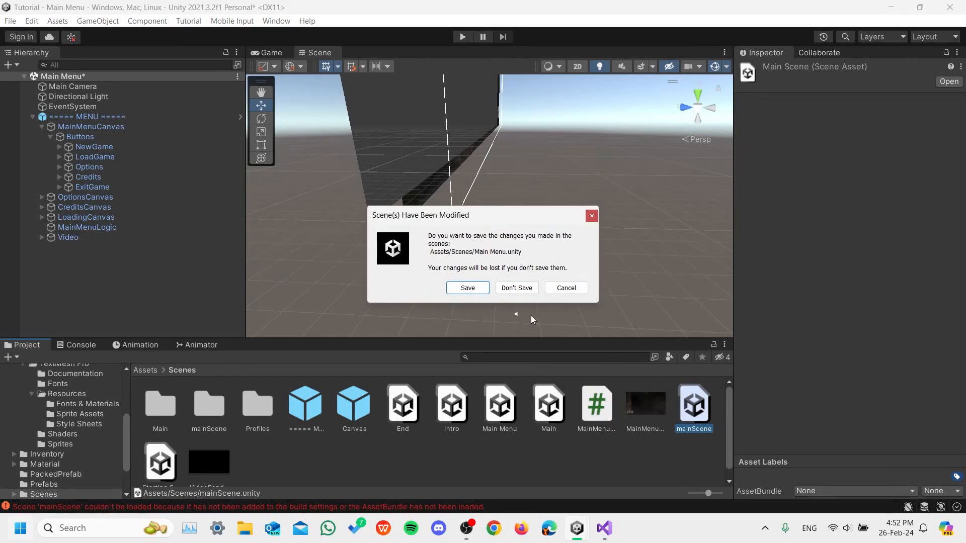
click(472, 288)
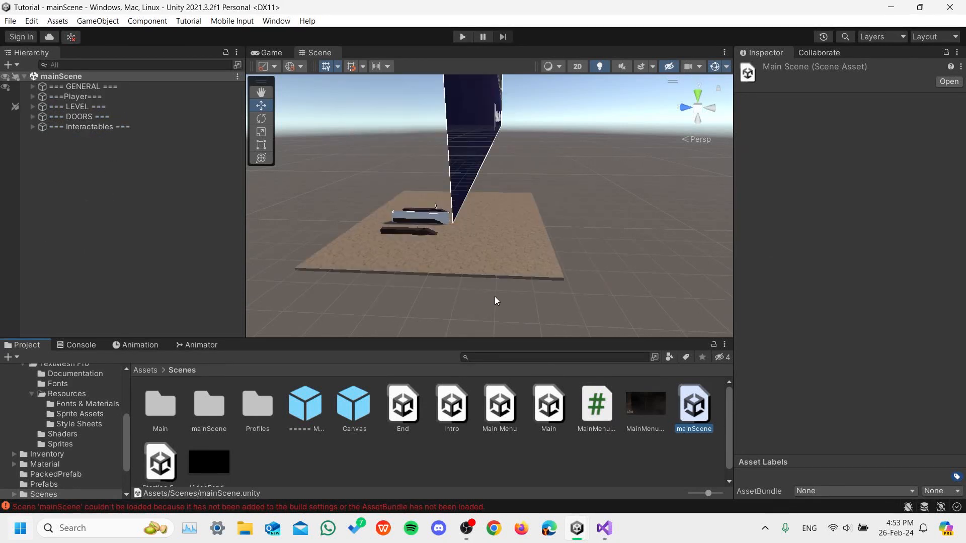
Add the open mainScene to the Scenes In Build list in the Build Settings, and close the settings.
click(10, 21)
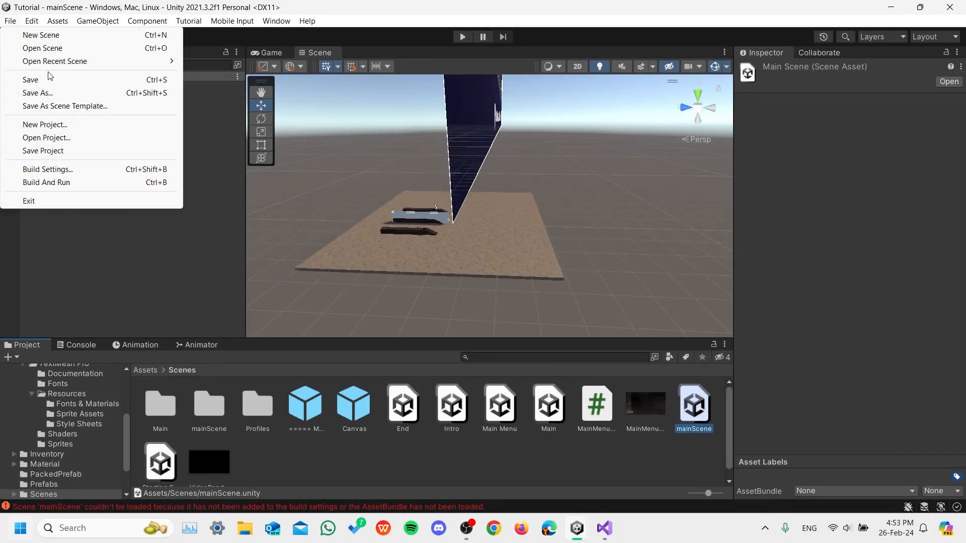
click(107, 170)
click(399, 208)
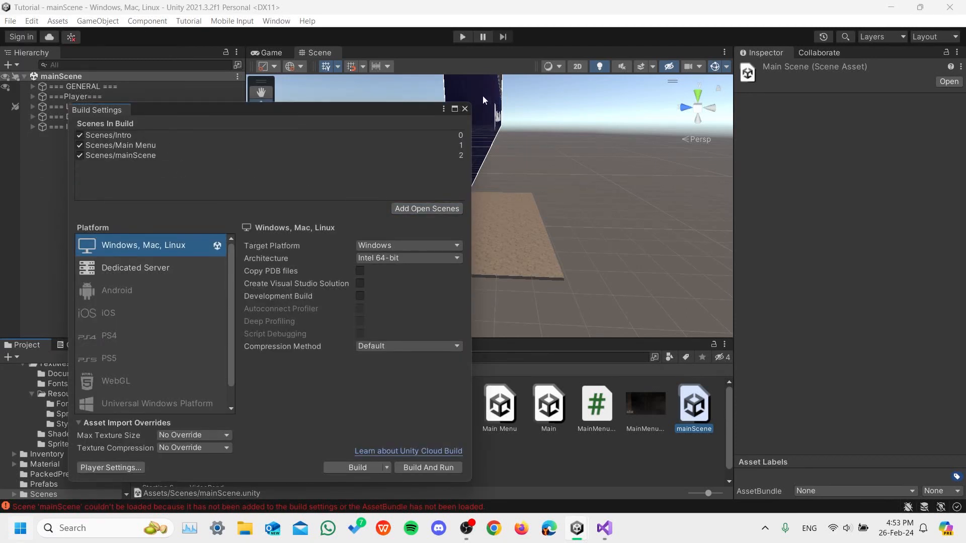
click(465, 109)
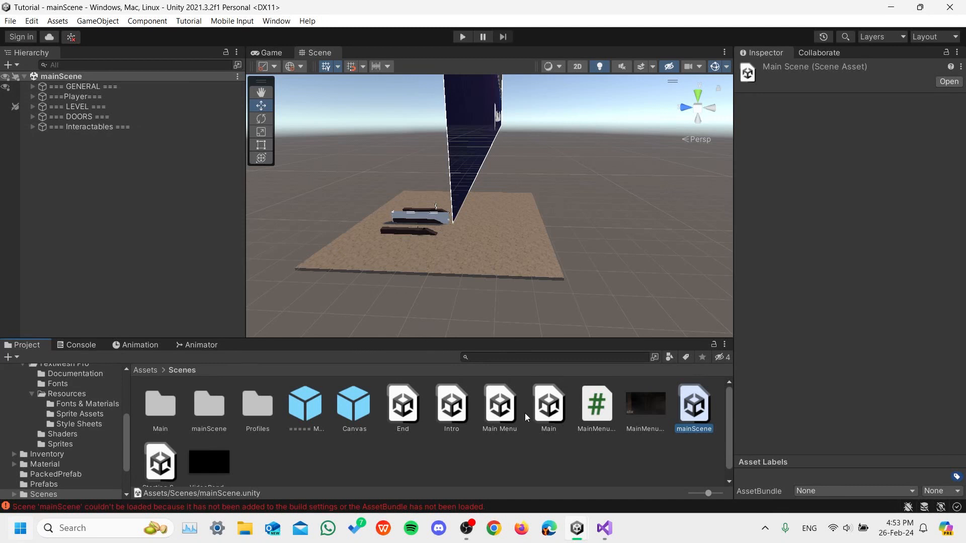
Reopen the Main Menu scene, enter play mode, and start a new game from the menu.
double_click(501, 406)
click(463, 37)
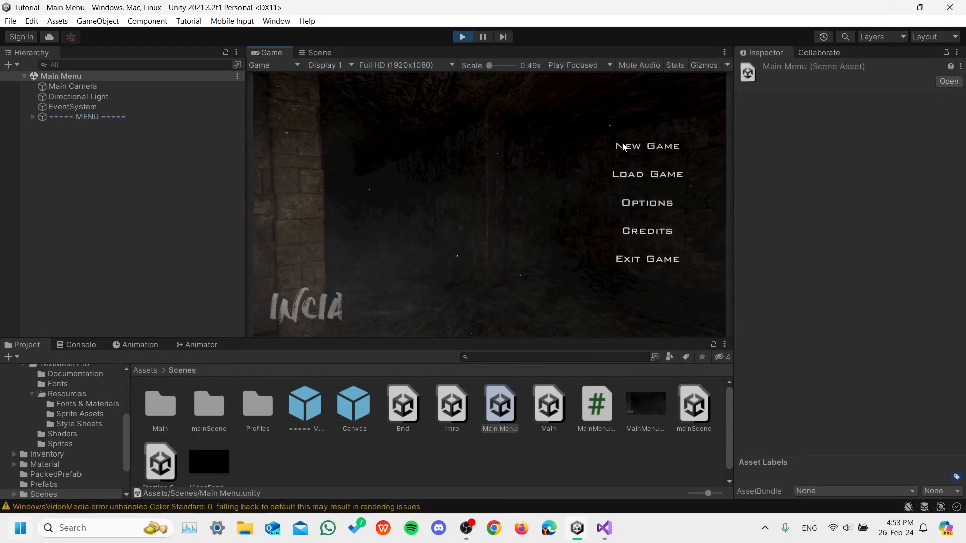
click(637, 146)
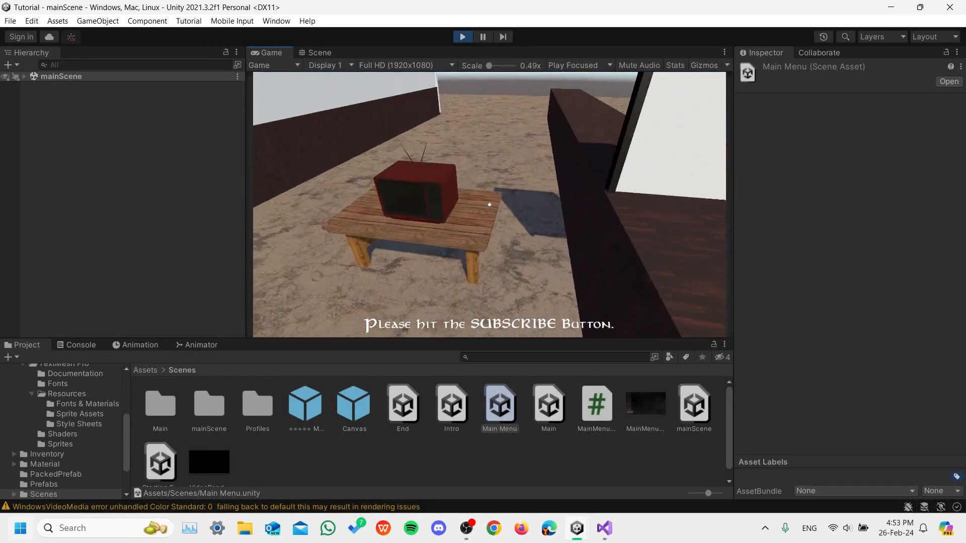
Walk the player onto the raised platform with the stairs, examine the submachine gun lying there, and take it.
key(a)
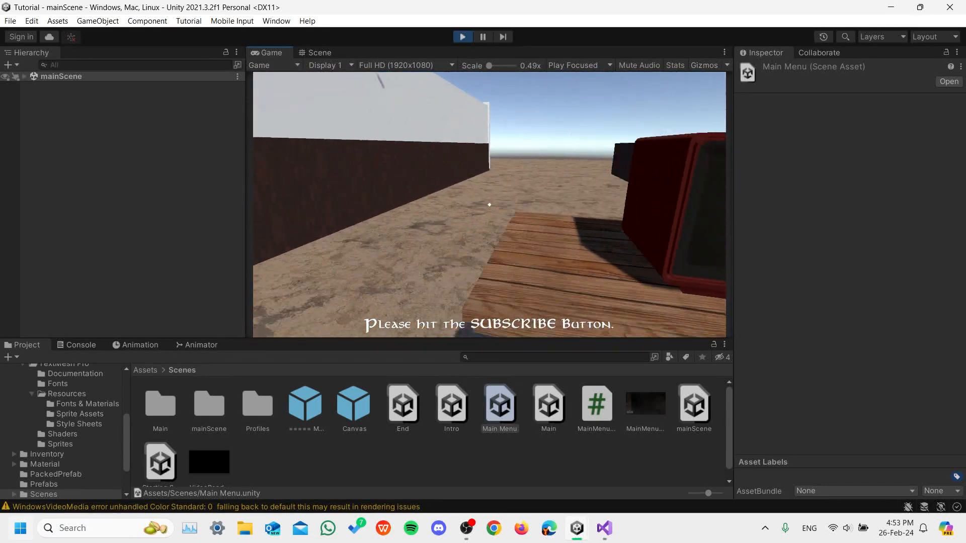
key(s)
key(w)
key(w)
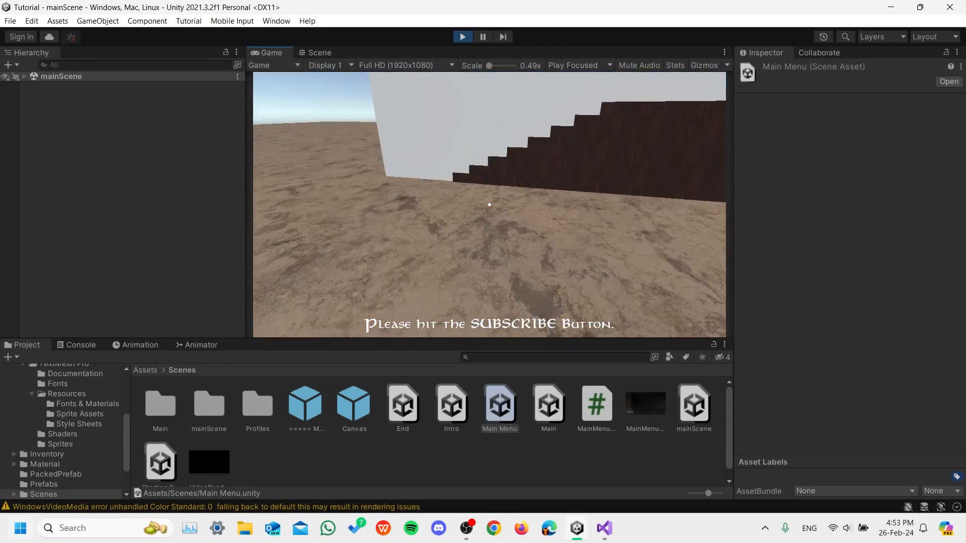
key(w)
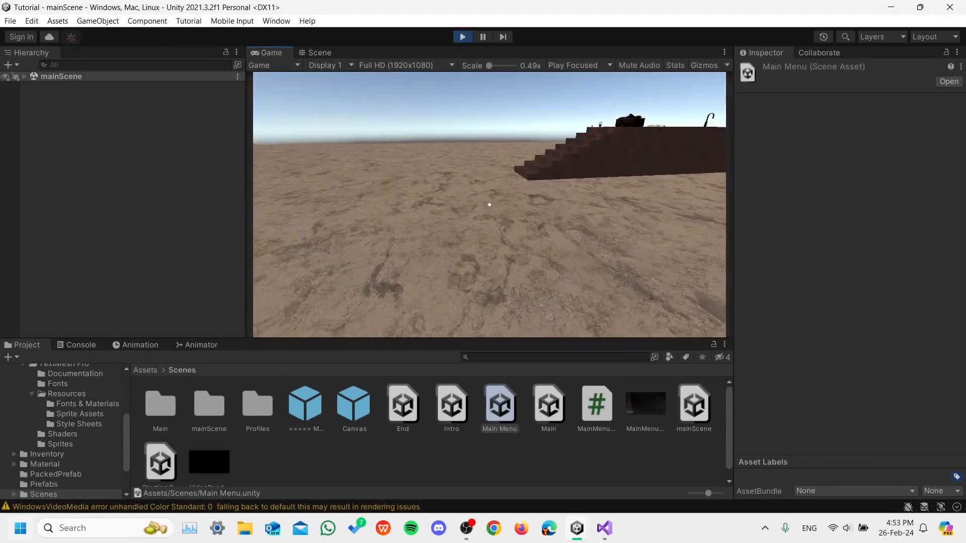
key(space)
key(w)
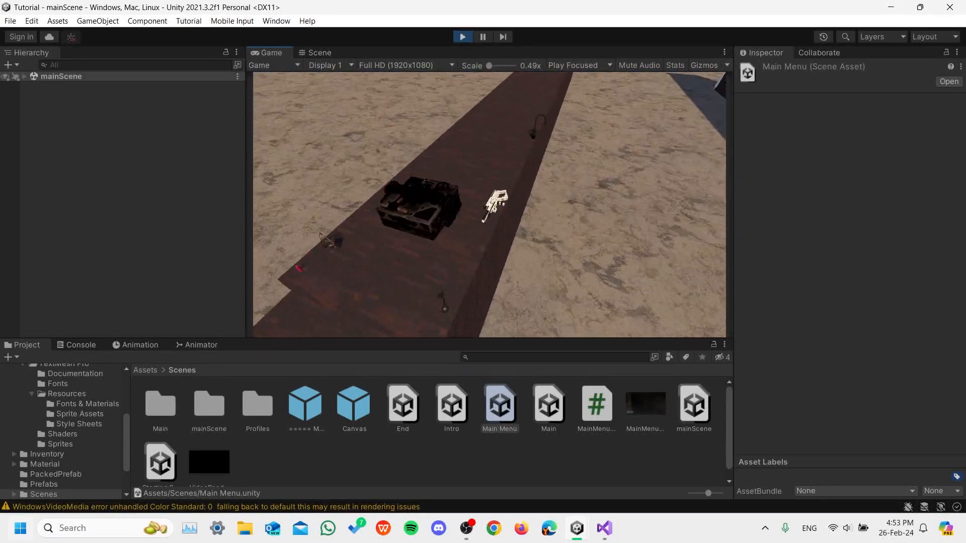
key(space)
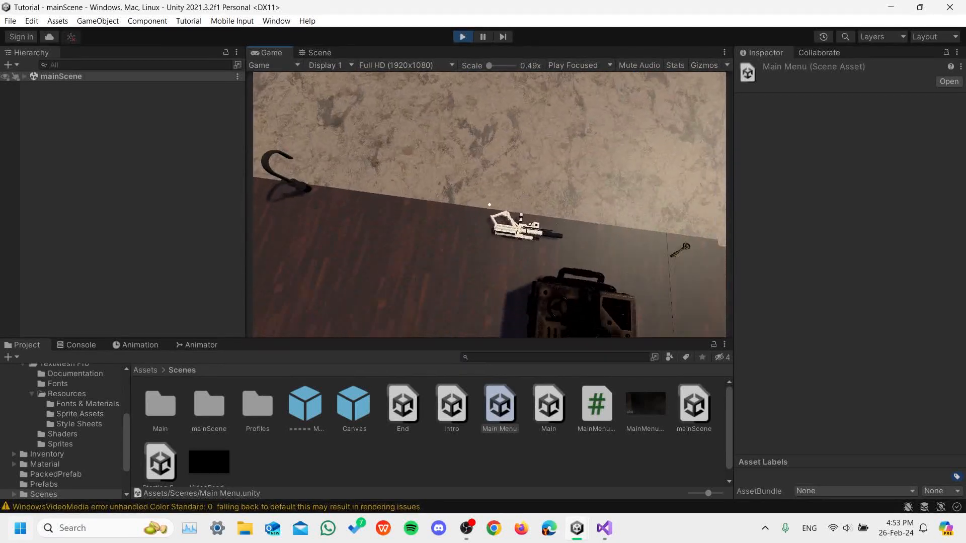
key(d)
key(e)
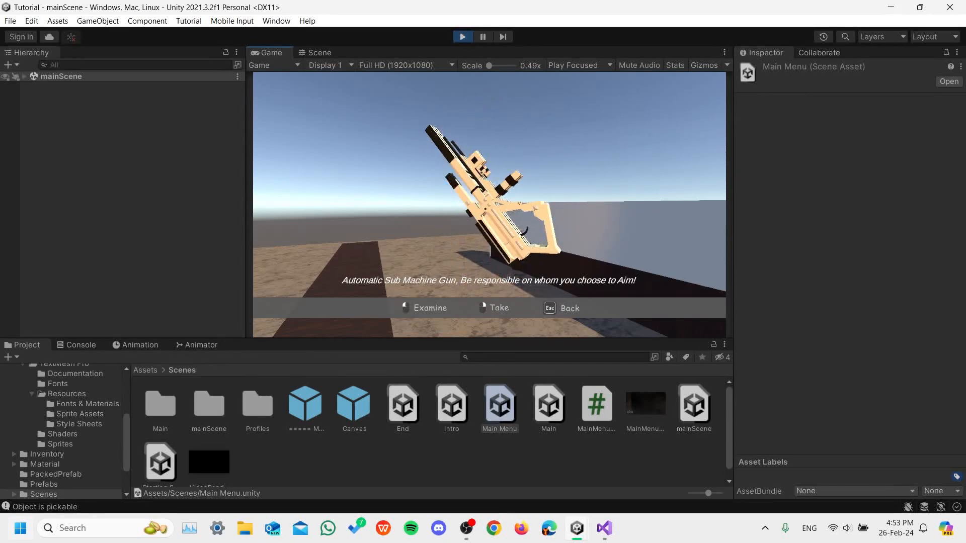
right_click(489, 205)
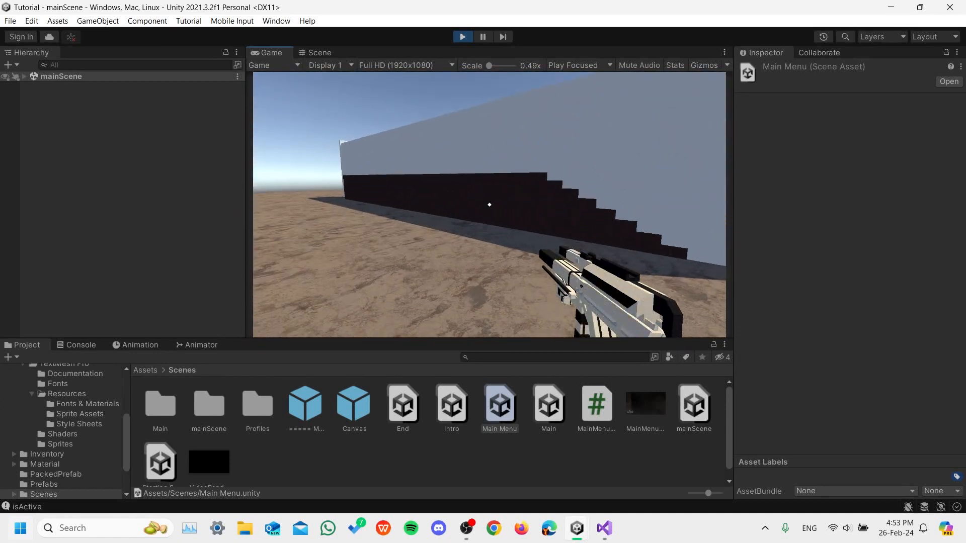
Walk the player with the gun past the walls and stairs to the door beside the television table, and open it.
key(space)
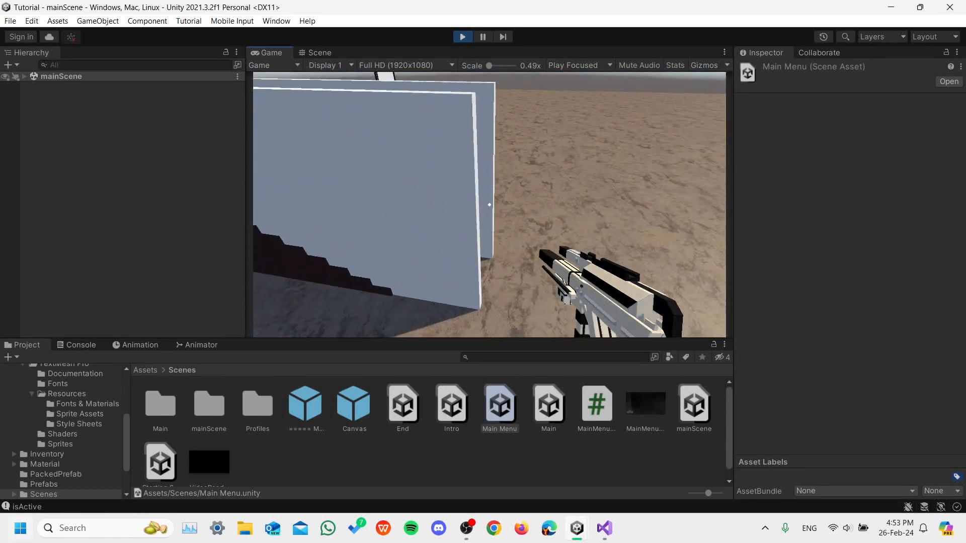
key(w)
key(w)
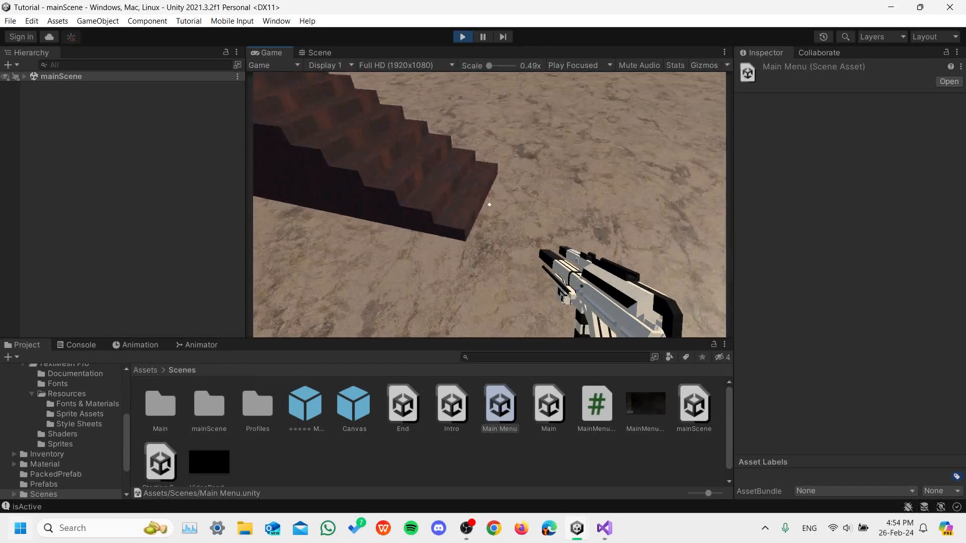
key(w)
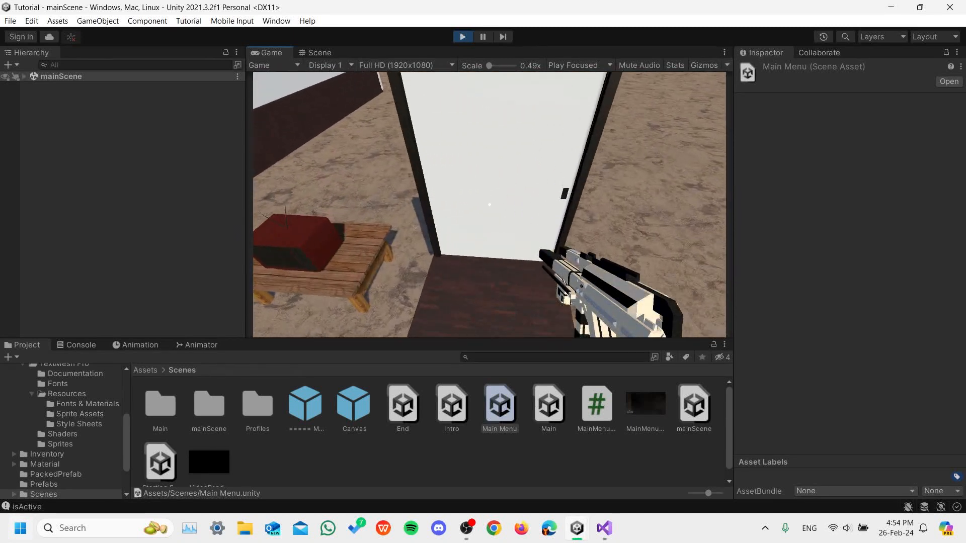
key(space)
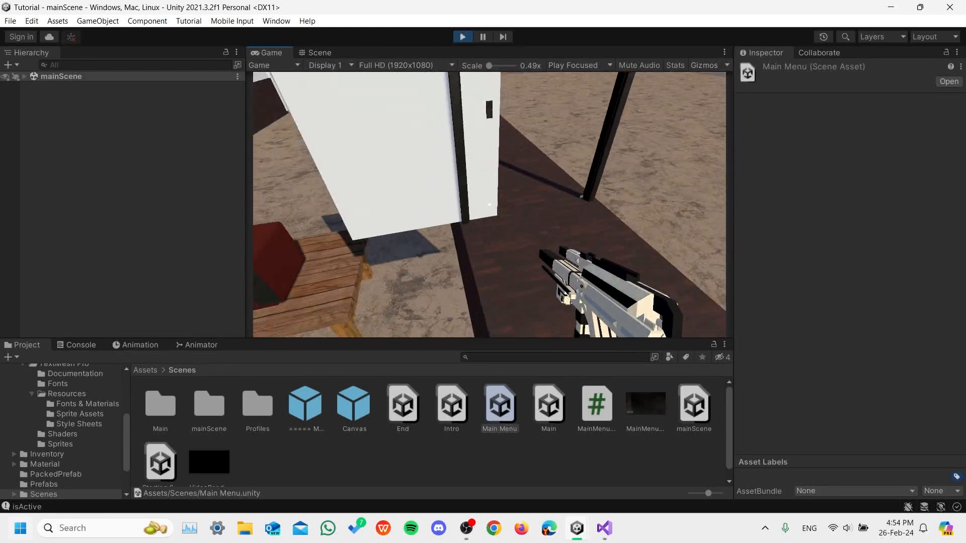
Back the player away from the opened door toward the stairs, and exit play mode.
key(s)
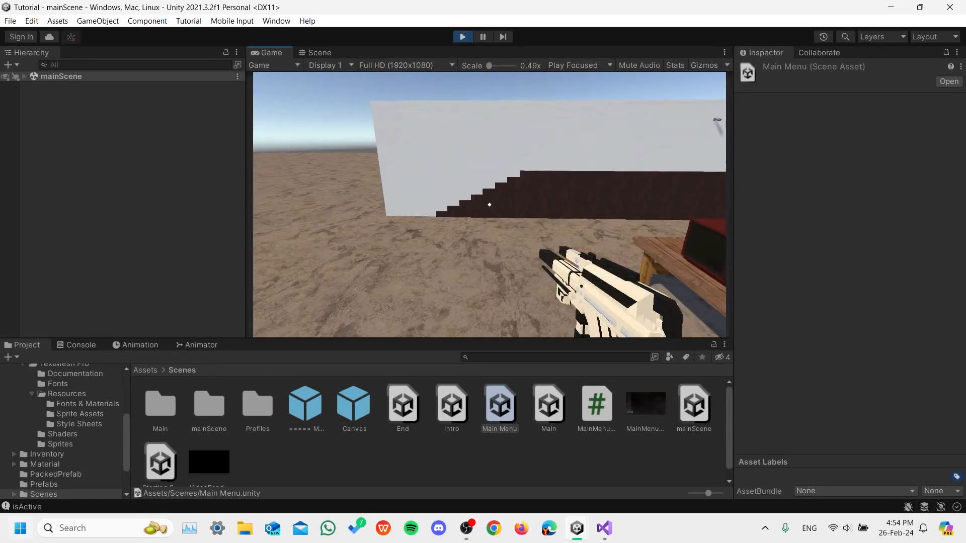
key(Escape)
click(463, 36)
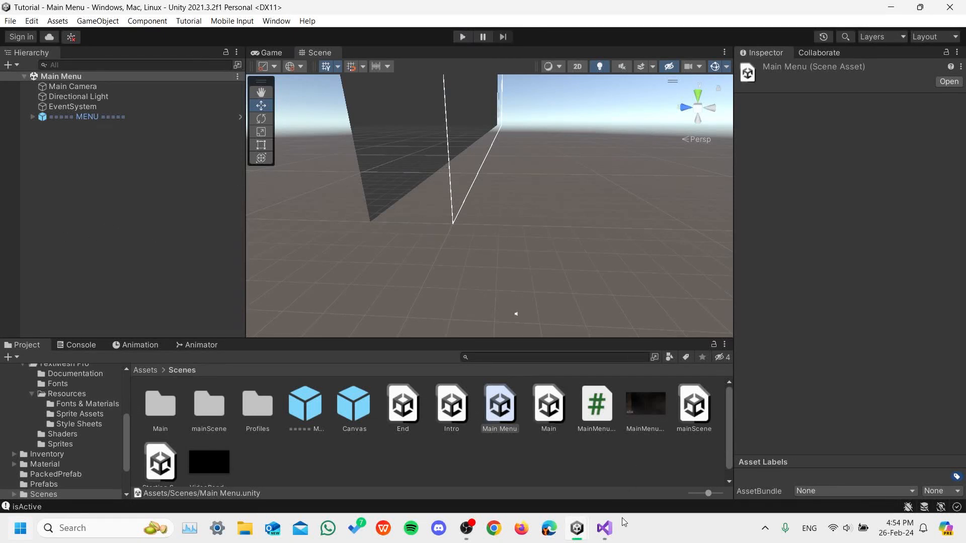
Switch to Visual Studio, review MainMenuLogic's button methods from StartButton through ExitGameButton and ReturnToMainMenuButton, and return to the Tutorial project in Unity.
mouse_move(605, 528)
click(668, 457)
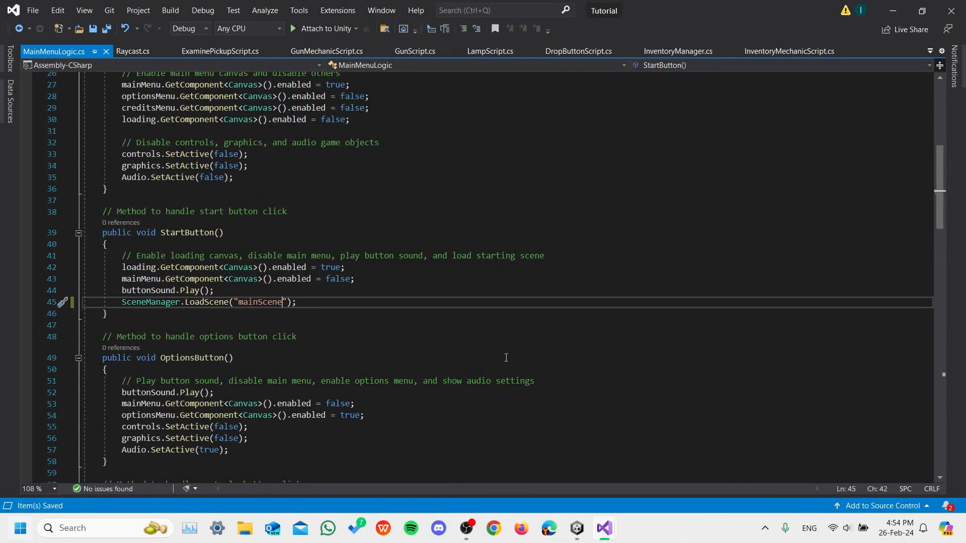
scroll(506, 358, down, 9)
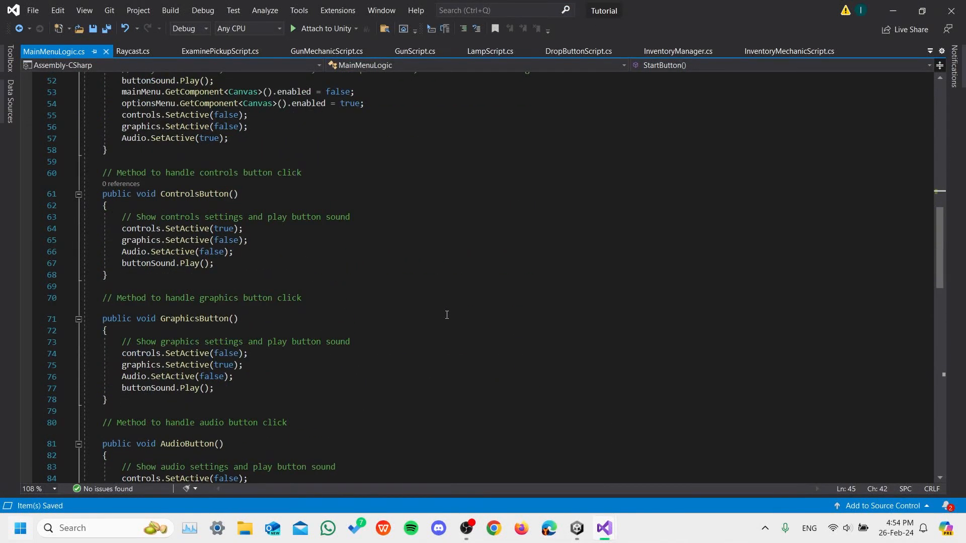
scroll(445, 313, down, 6)
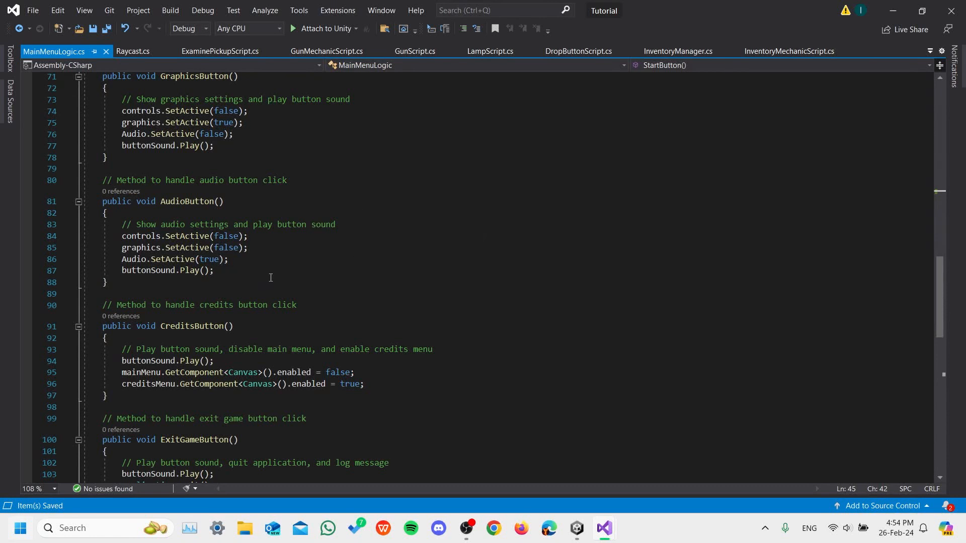
scroll(156, 361, down, 6)
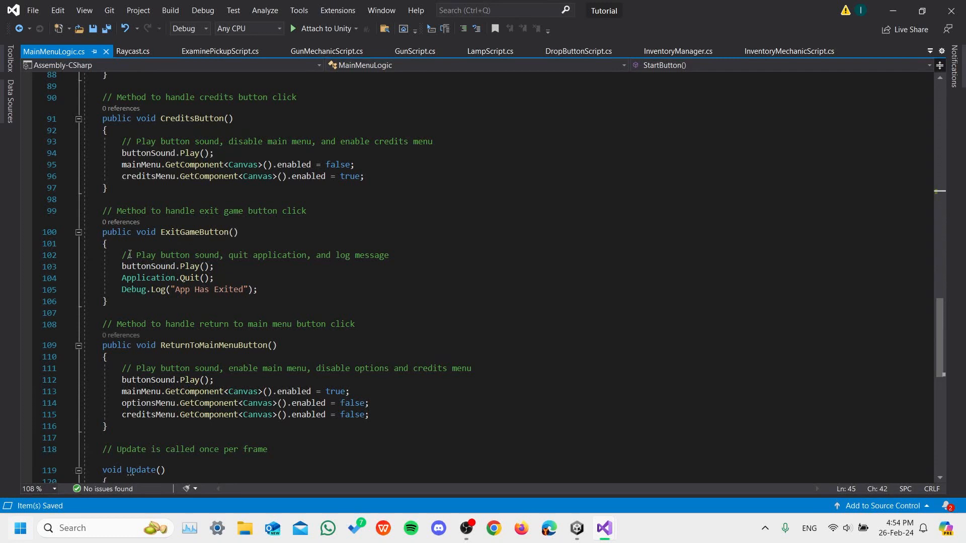
drag(124, 254, 391, 255)
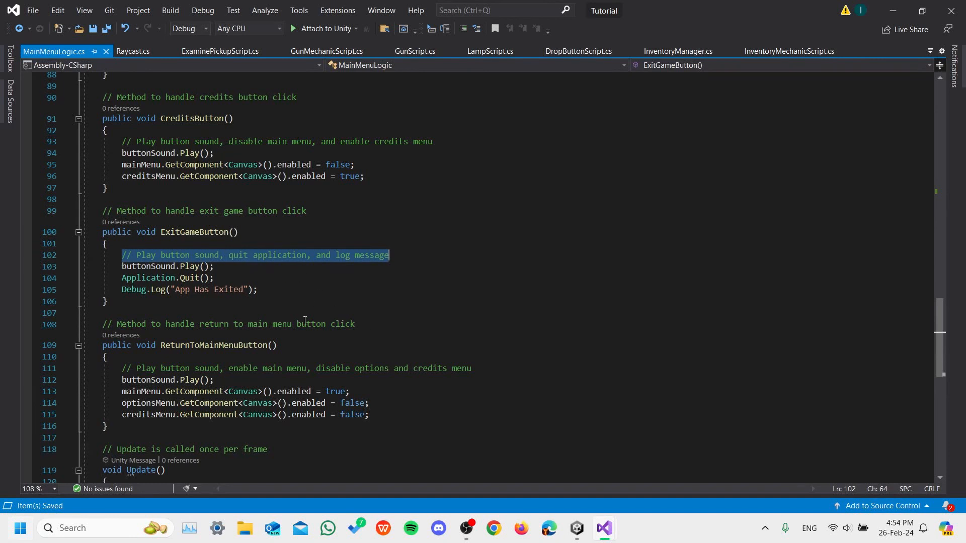
scroll(215, 250, down, 4)
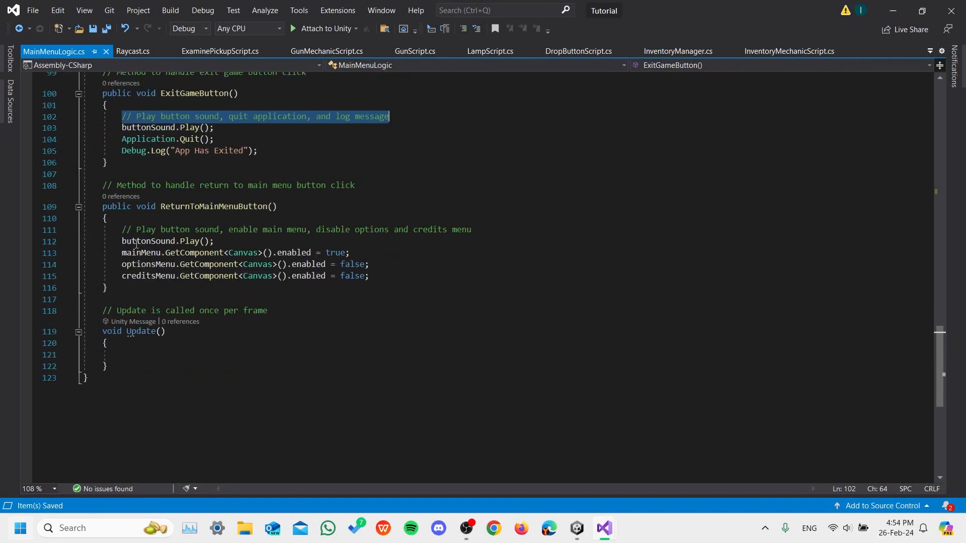
click(216, 242)
drag(180, 252, 338, 263)
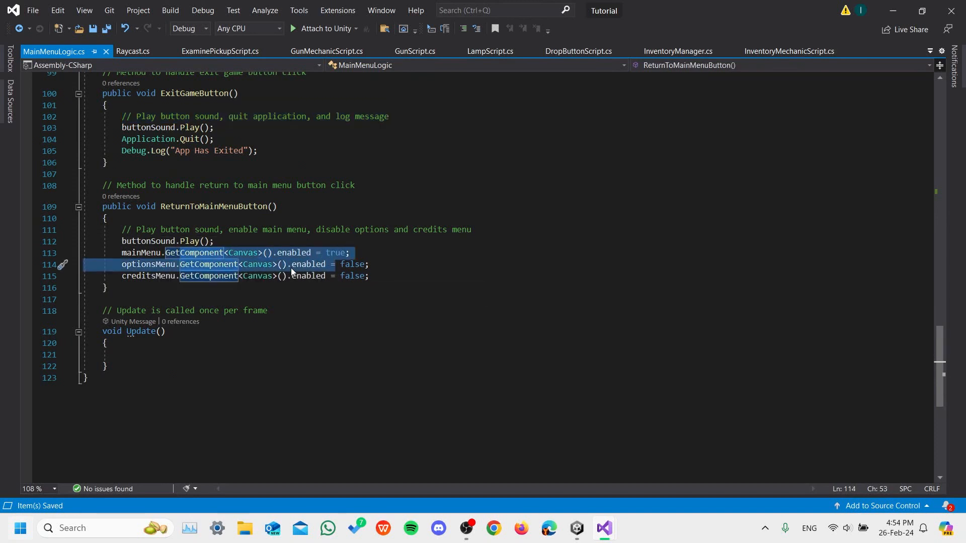
scroll(184, 382, up, 5)
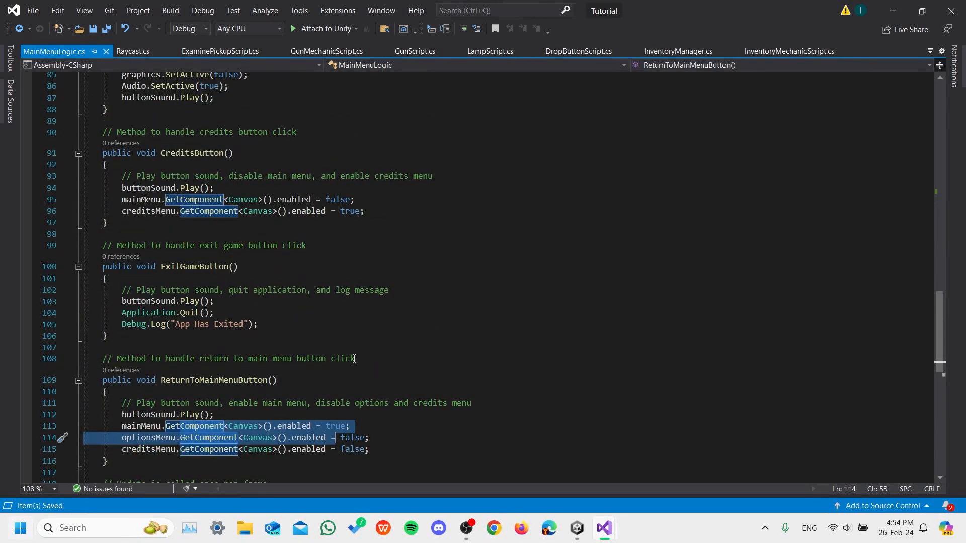
click(577, 528)
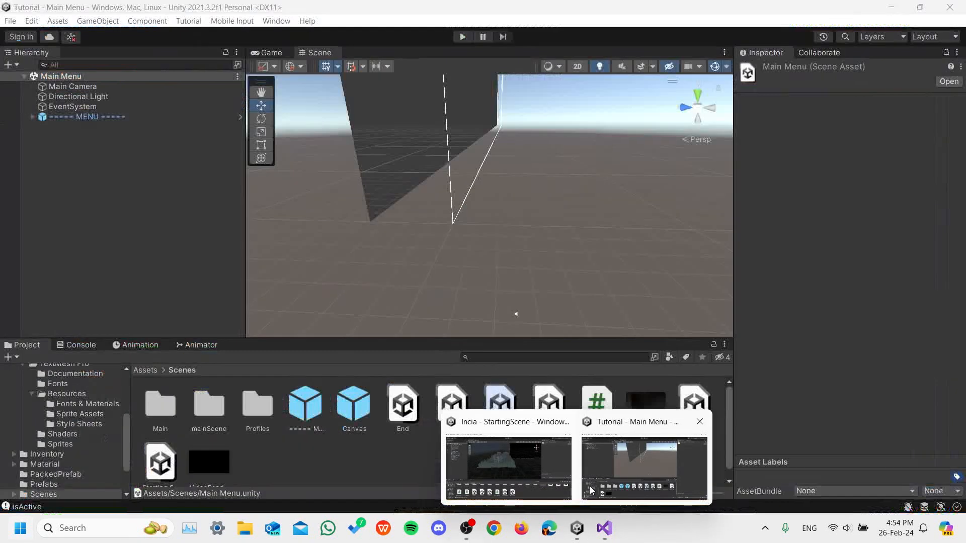
click(589, 486)
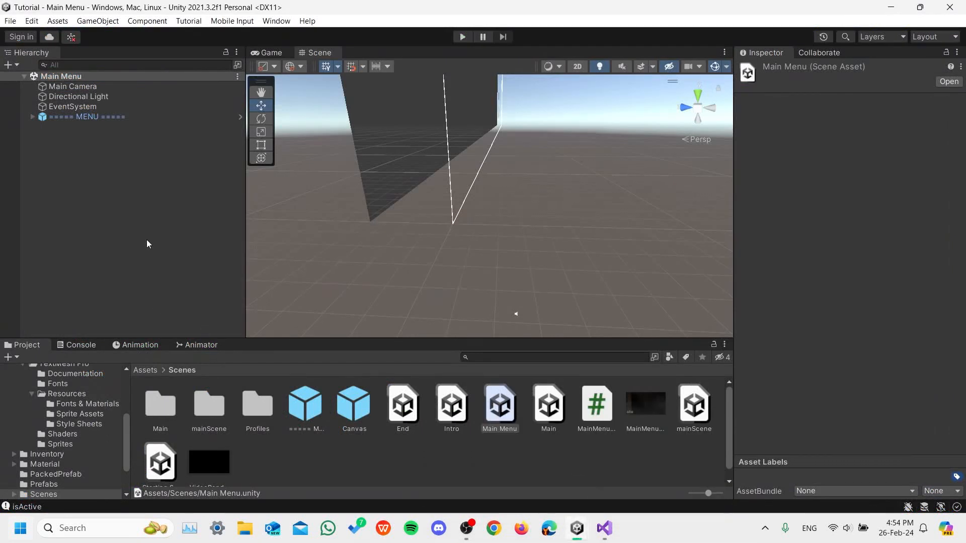